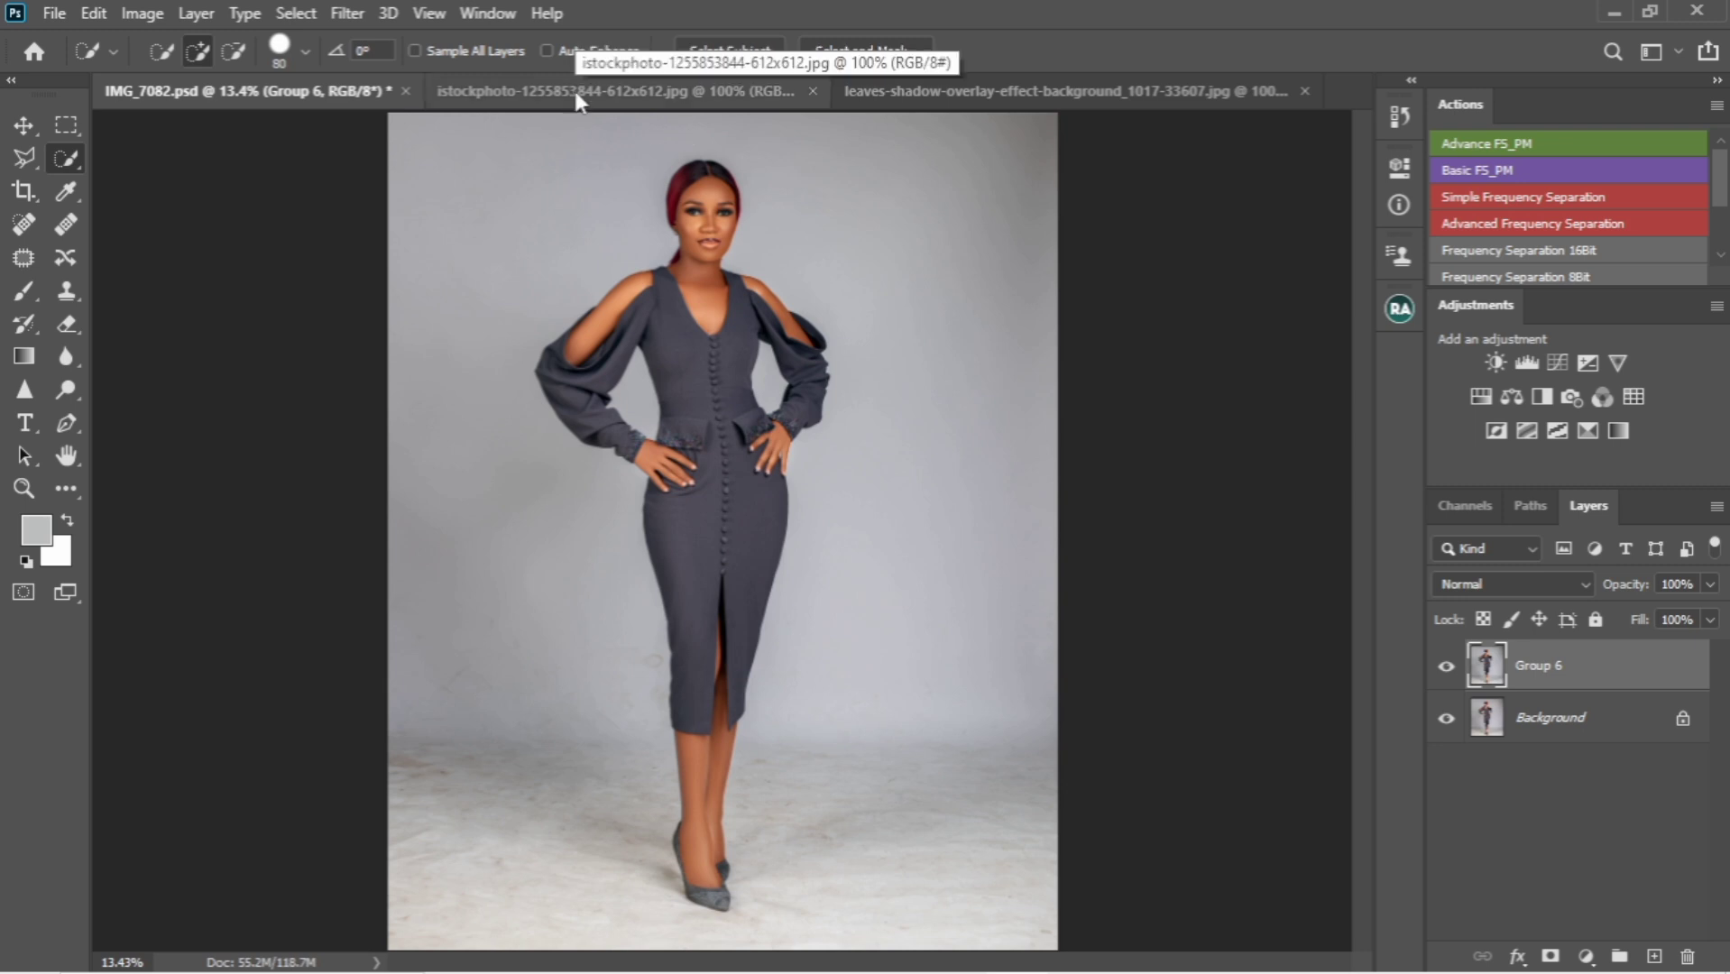
Step: Look at the prism light image and the leaf shadow image, and return to the IMG_7082.psd portrait
left_click(580, 91)
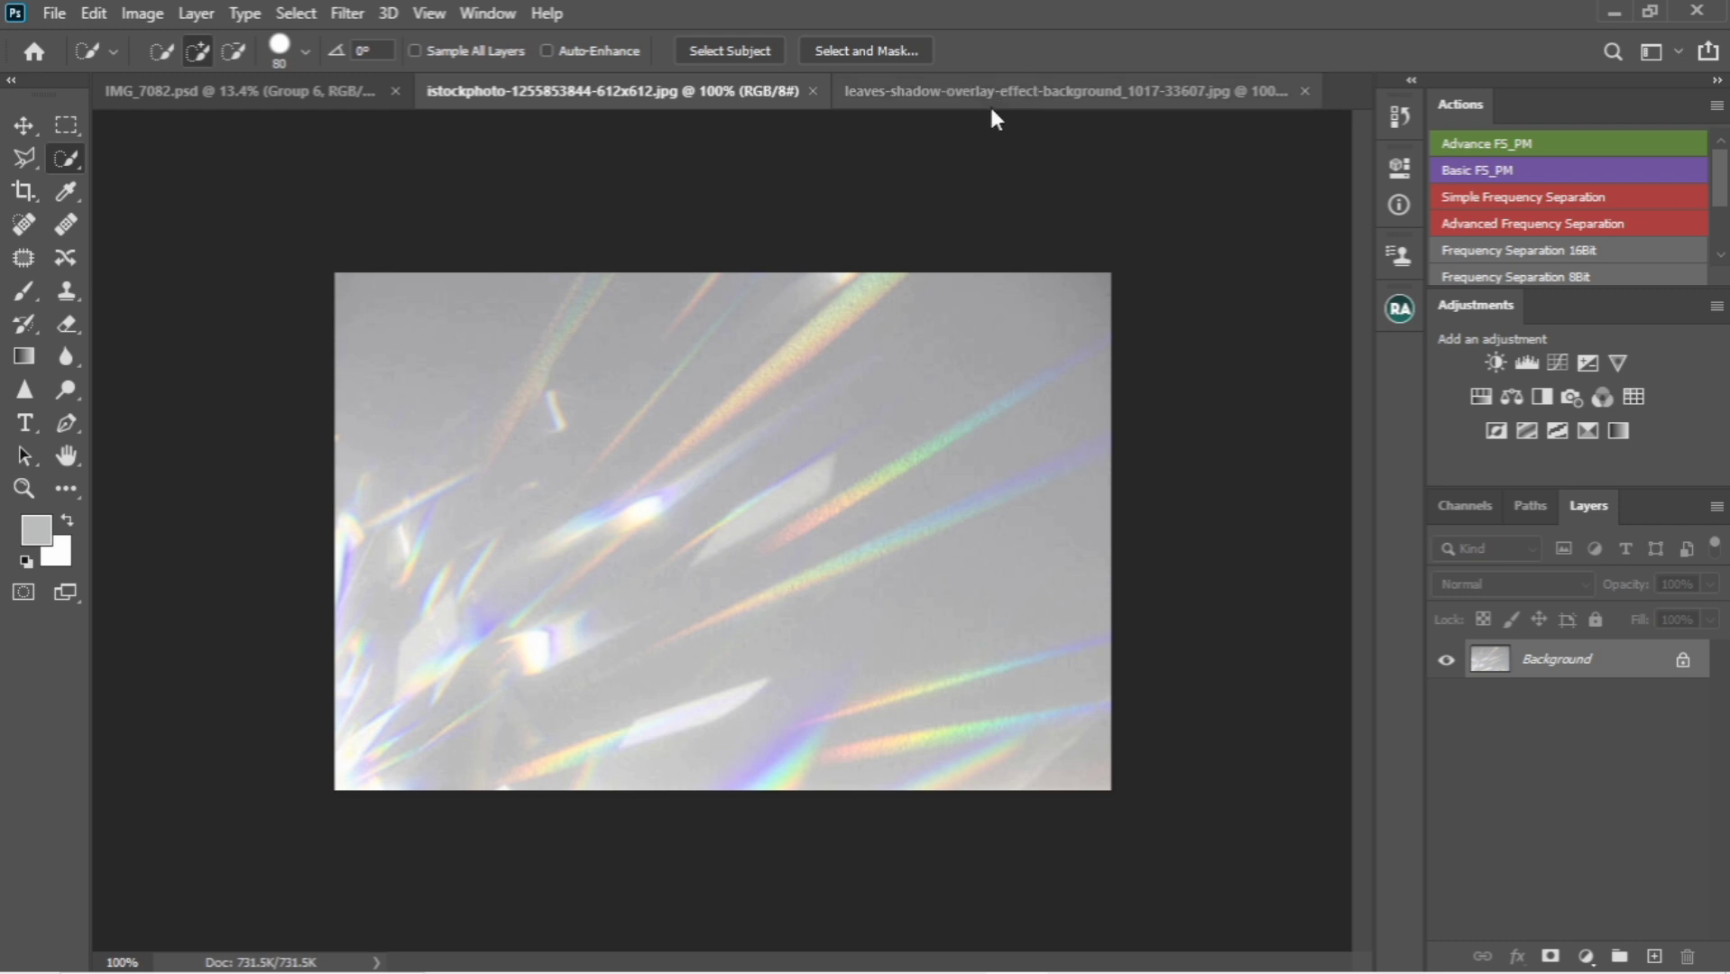
key("ctrl+Tab")
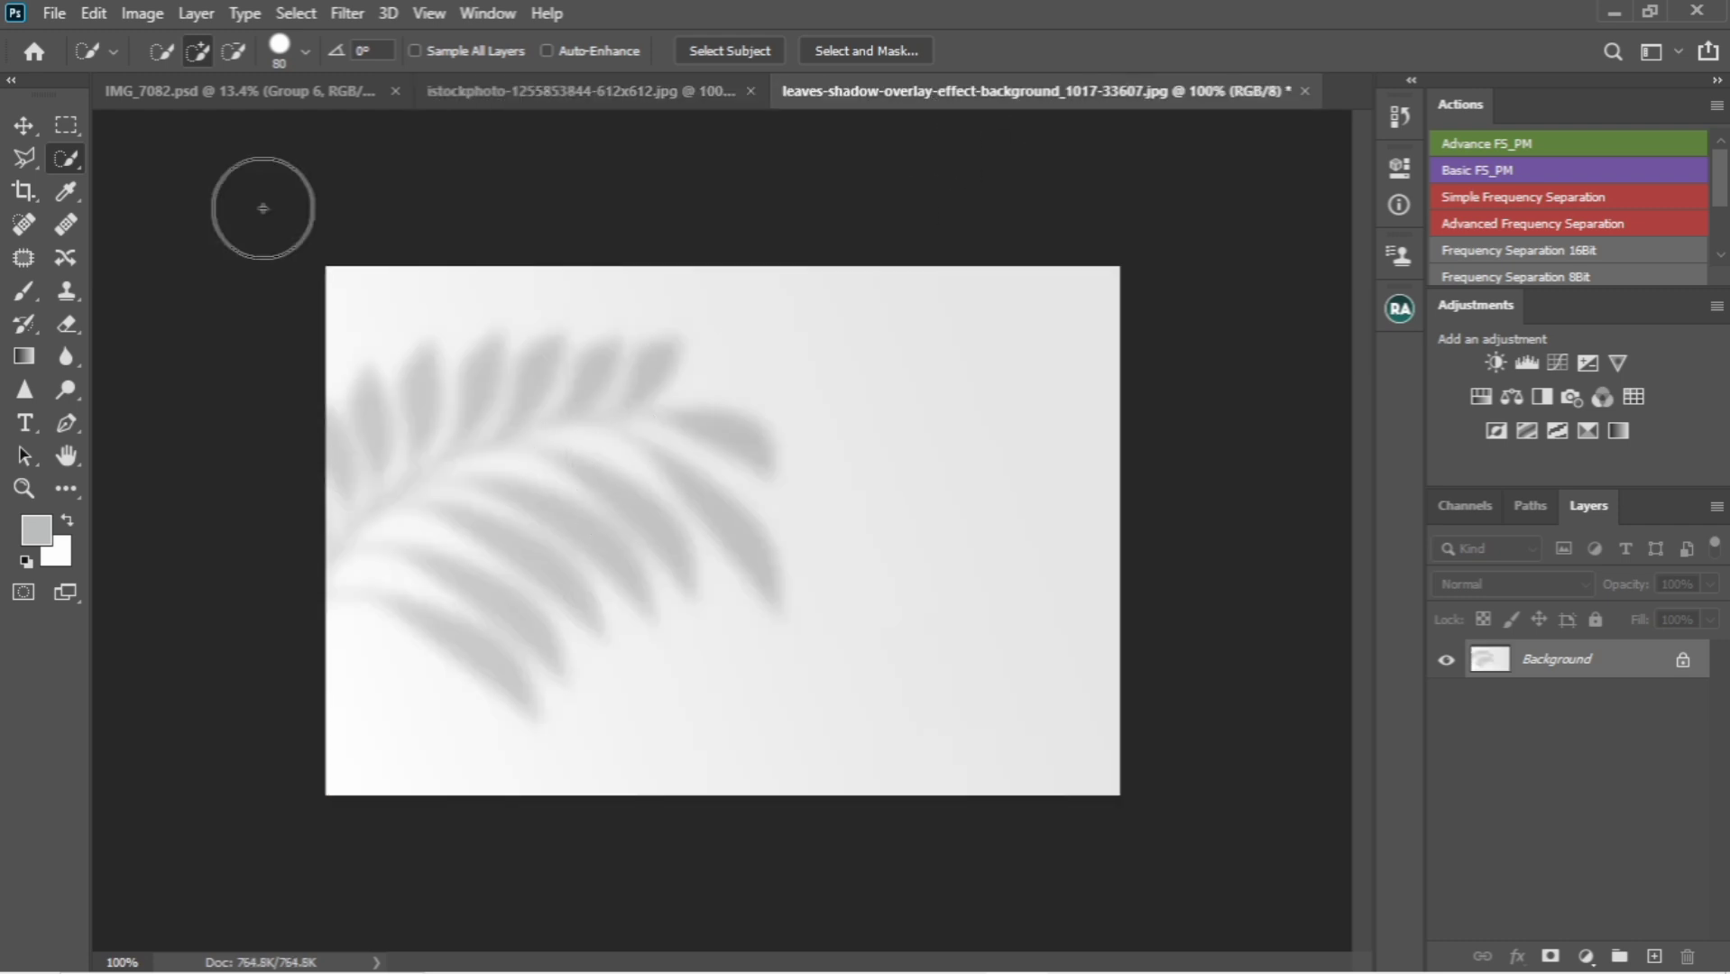
key("ctrl+Tab")
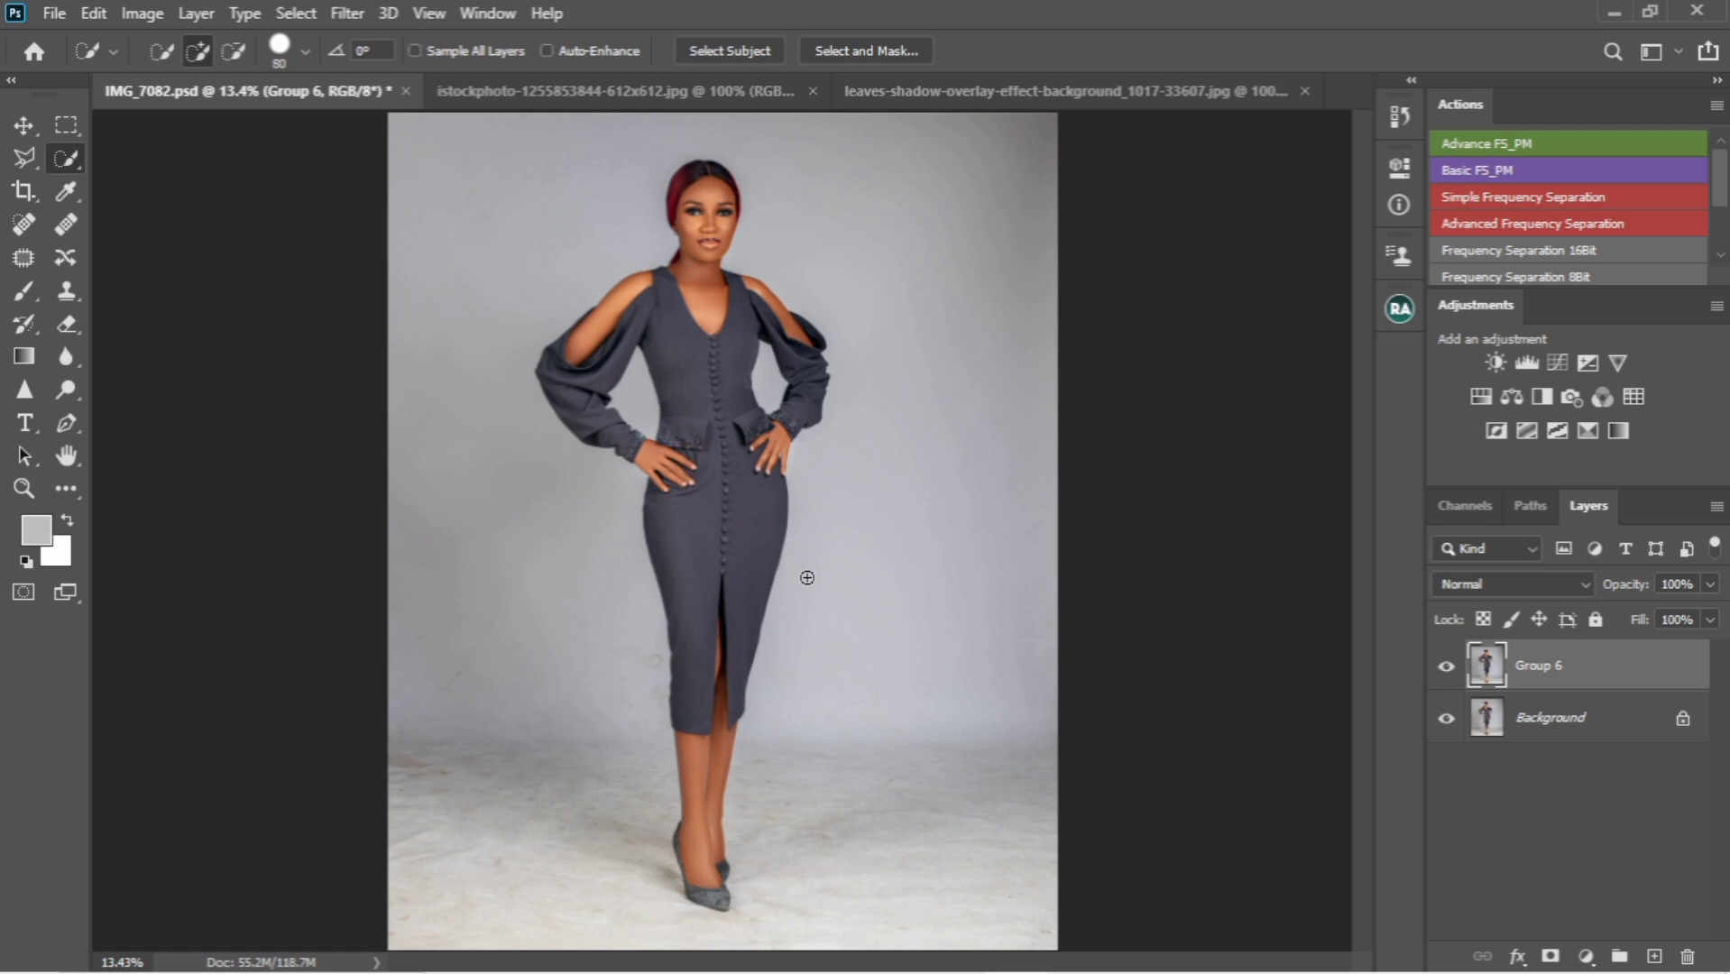
Step: Stamp all visible layers of the portrait into a new layer and duplicate that layer
scroll(573, 359, "down", 1)
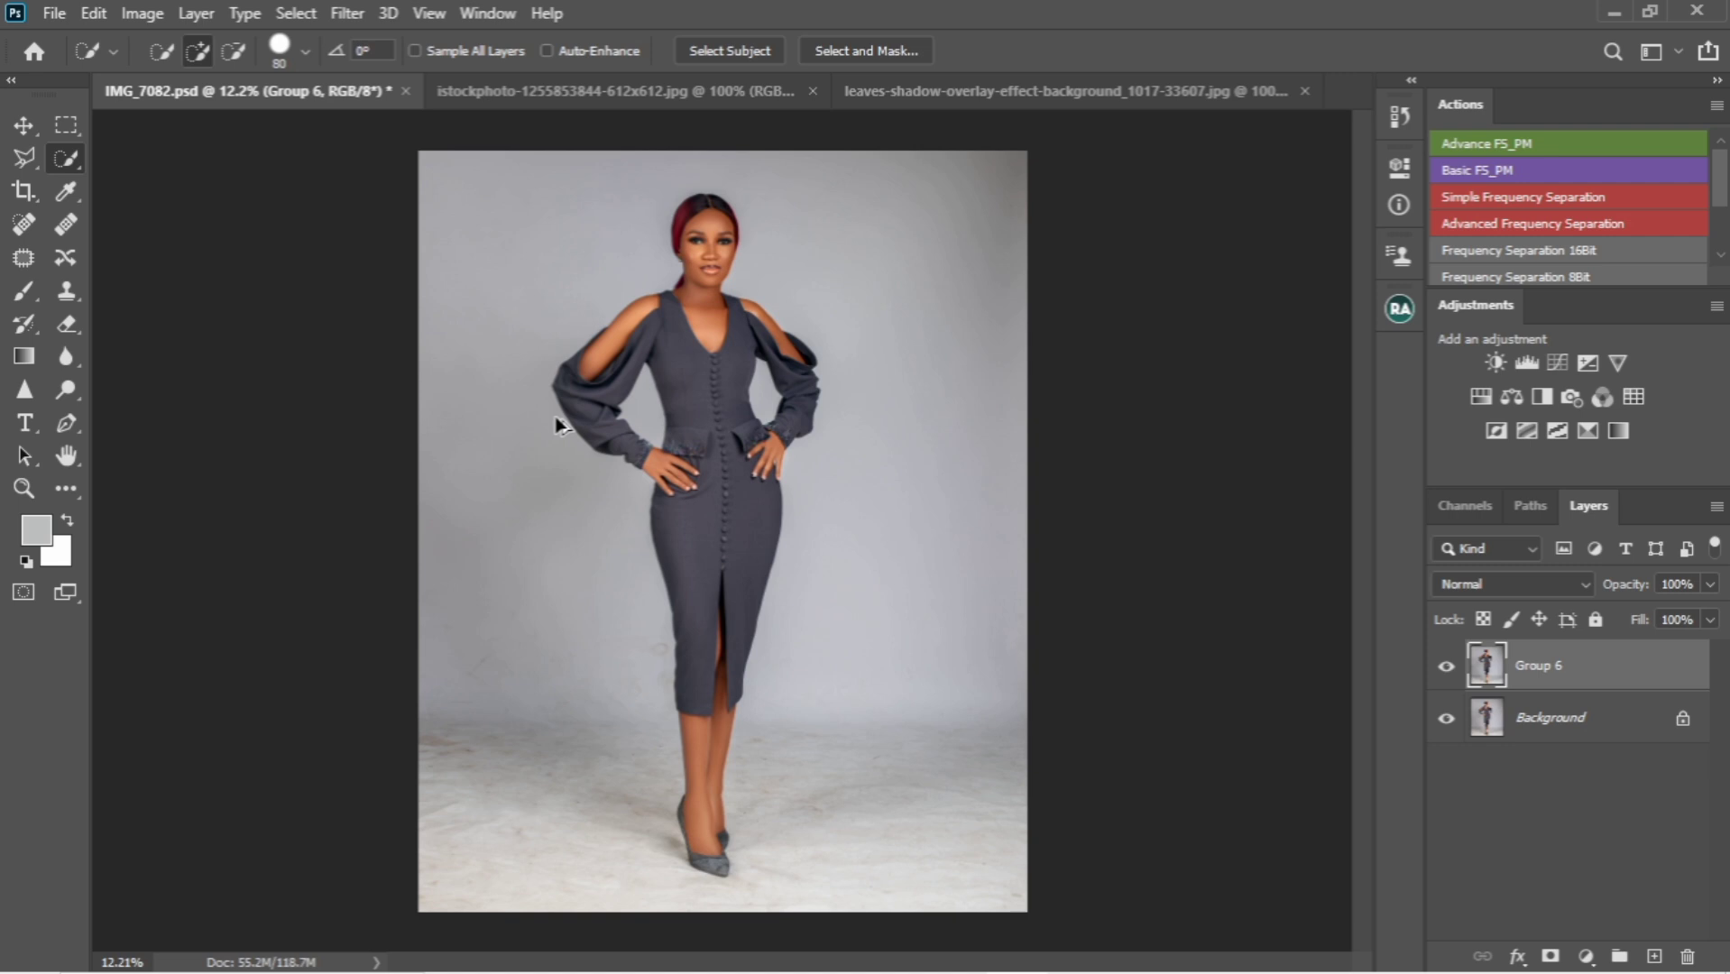
key("ctrl+shift+alt+e")
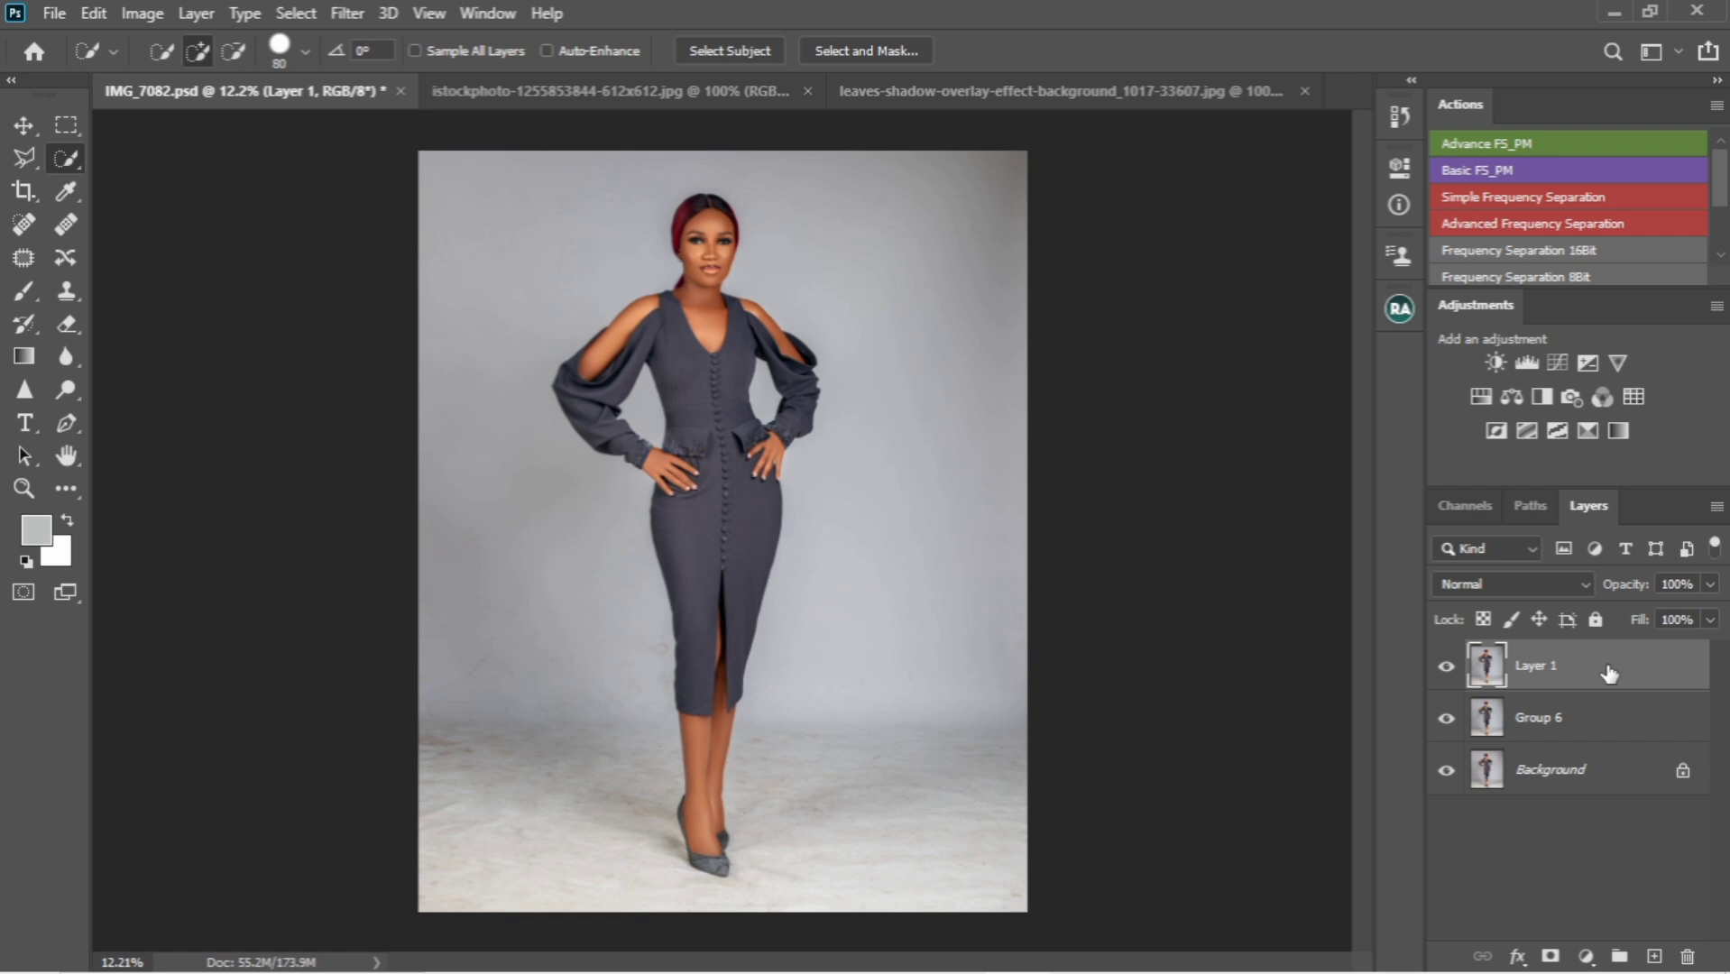
key("ctrl+j")
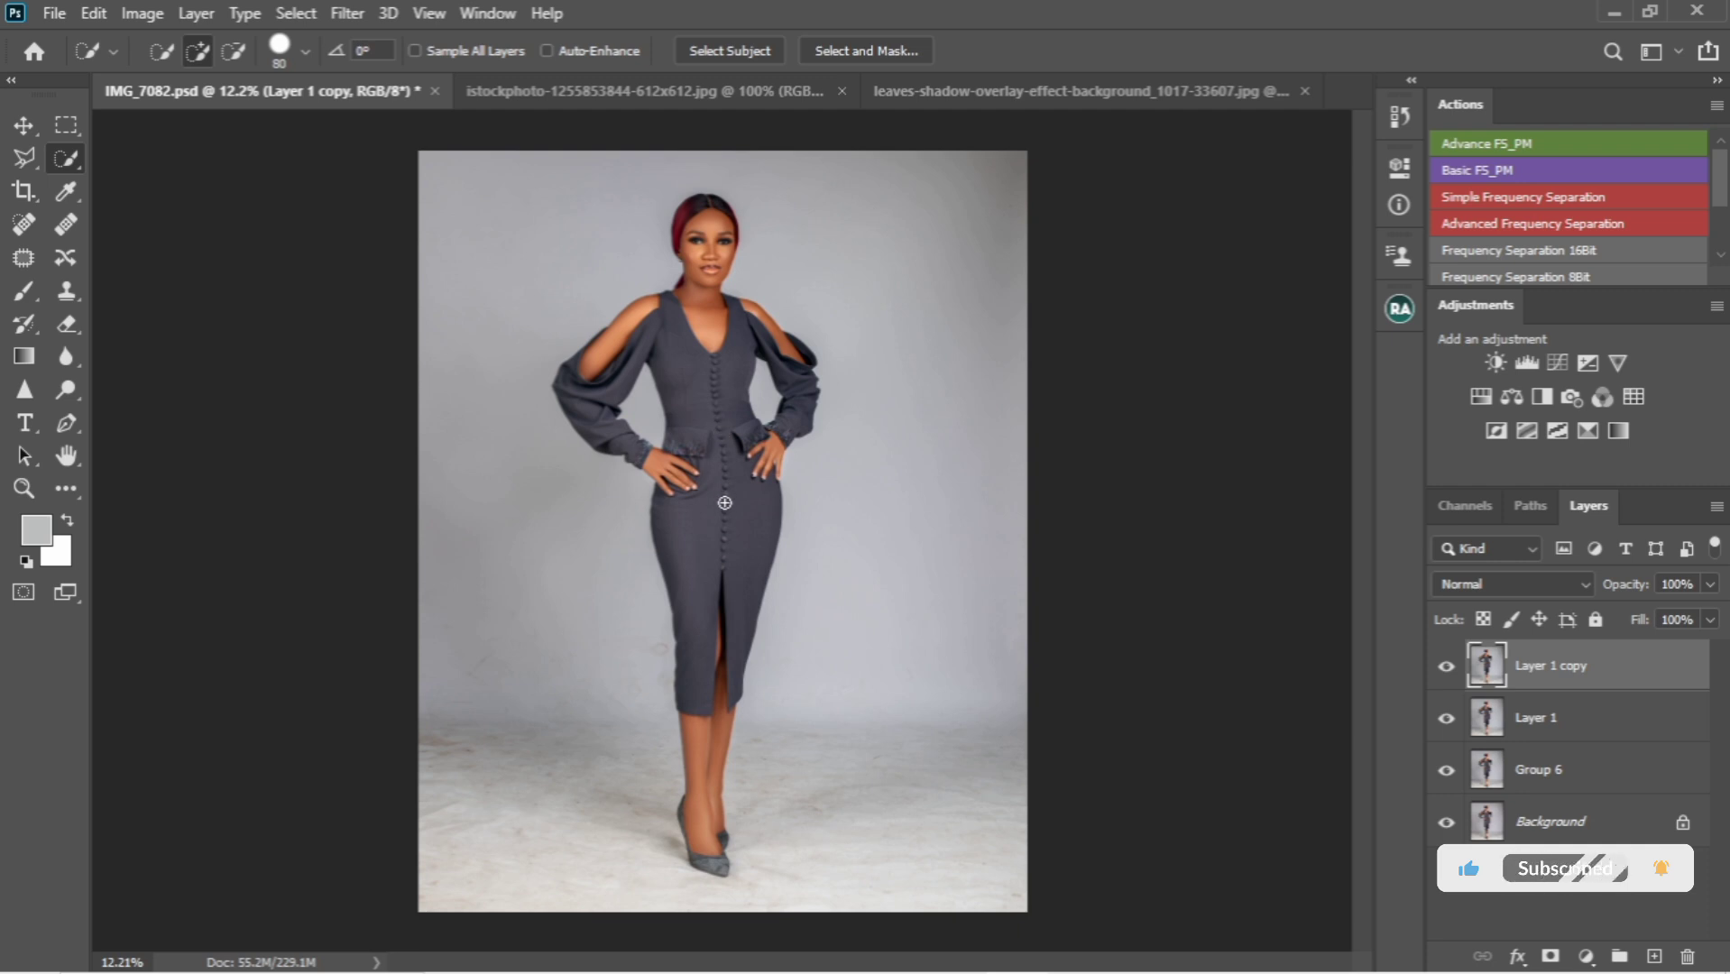
Step: Load the saved "sub" channel as a selection, mask Layer 1 copy with it, and hide that layer
right_click(722, 494)
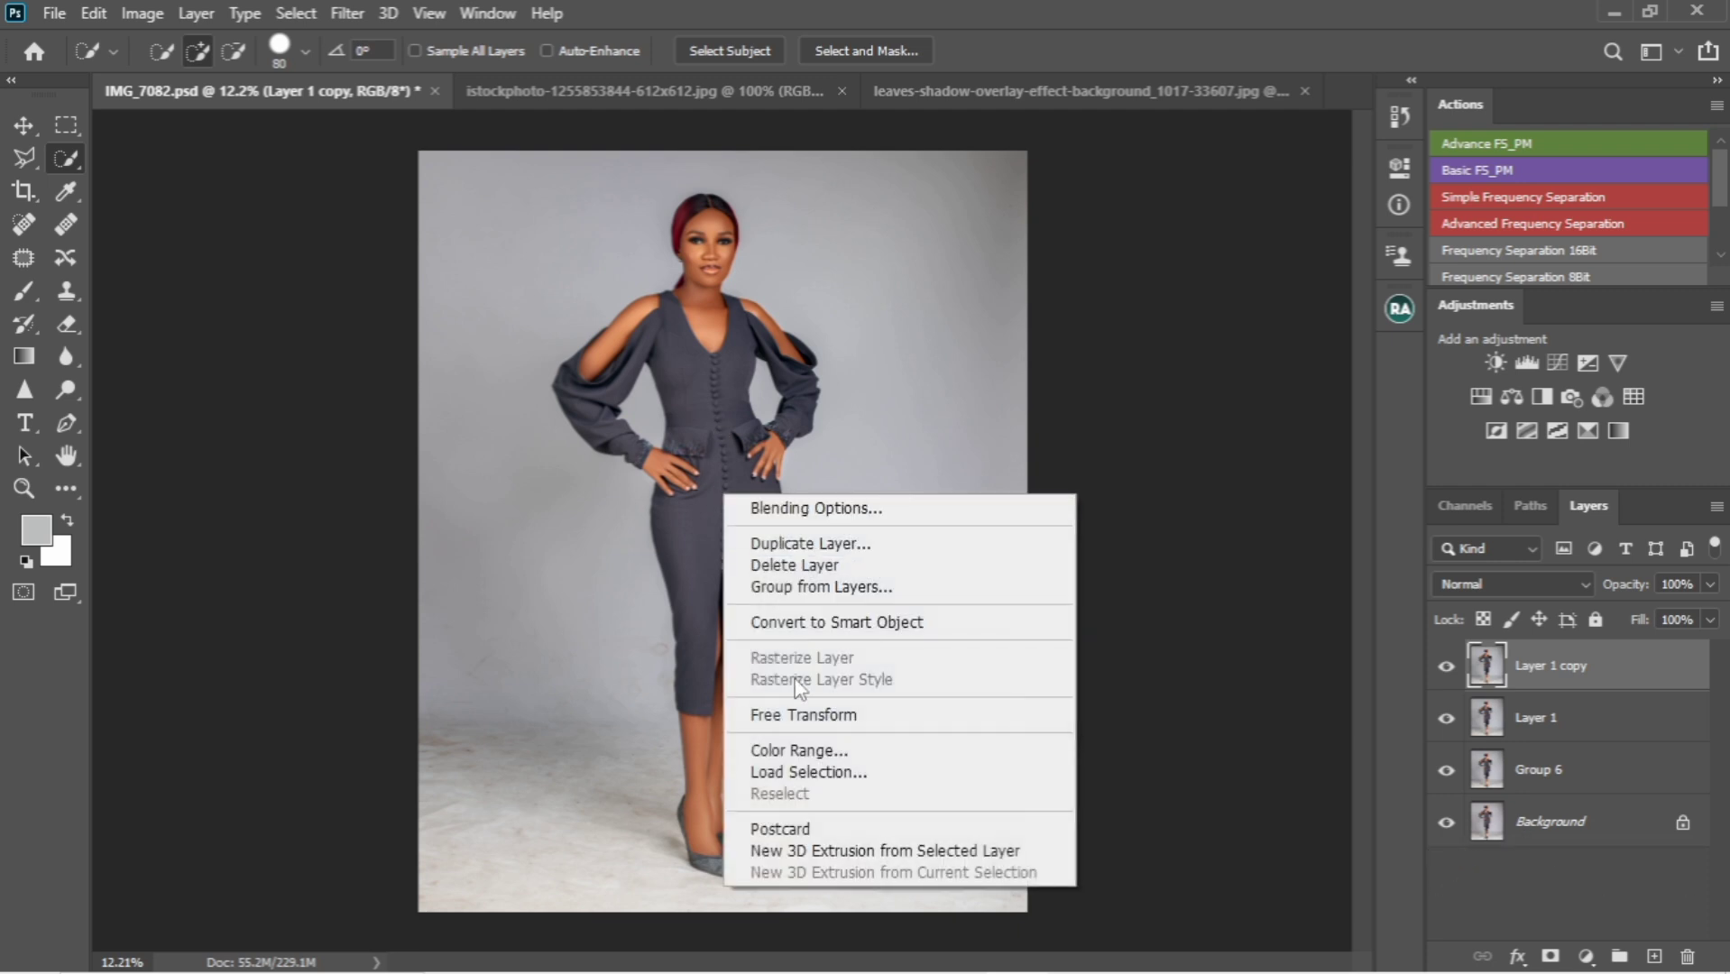
left_click(817, 771)
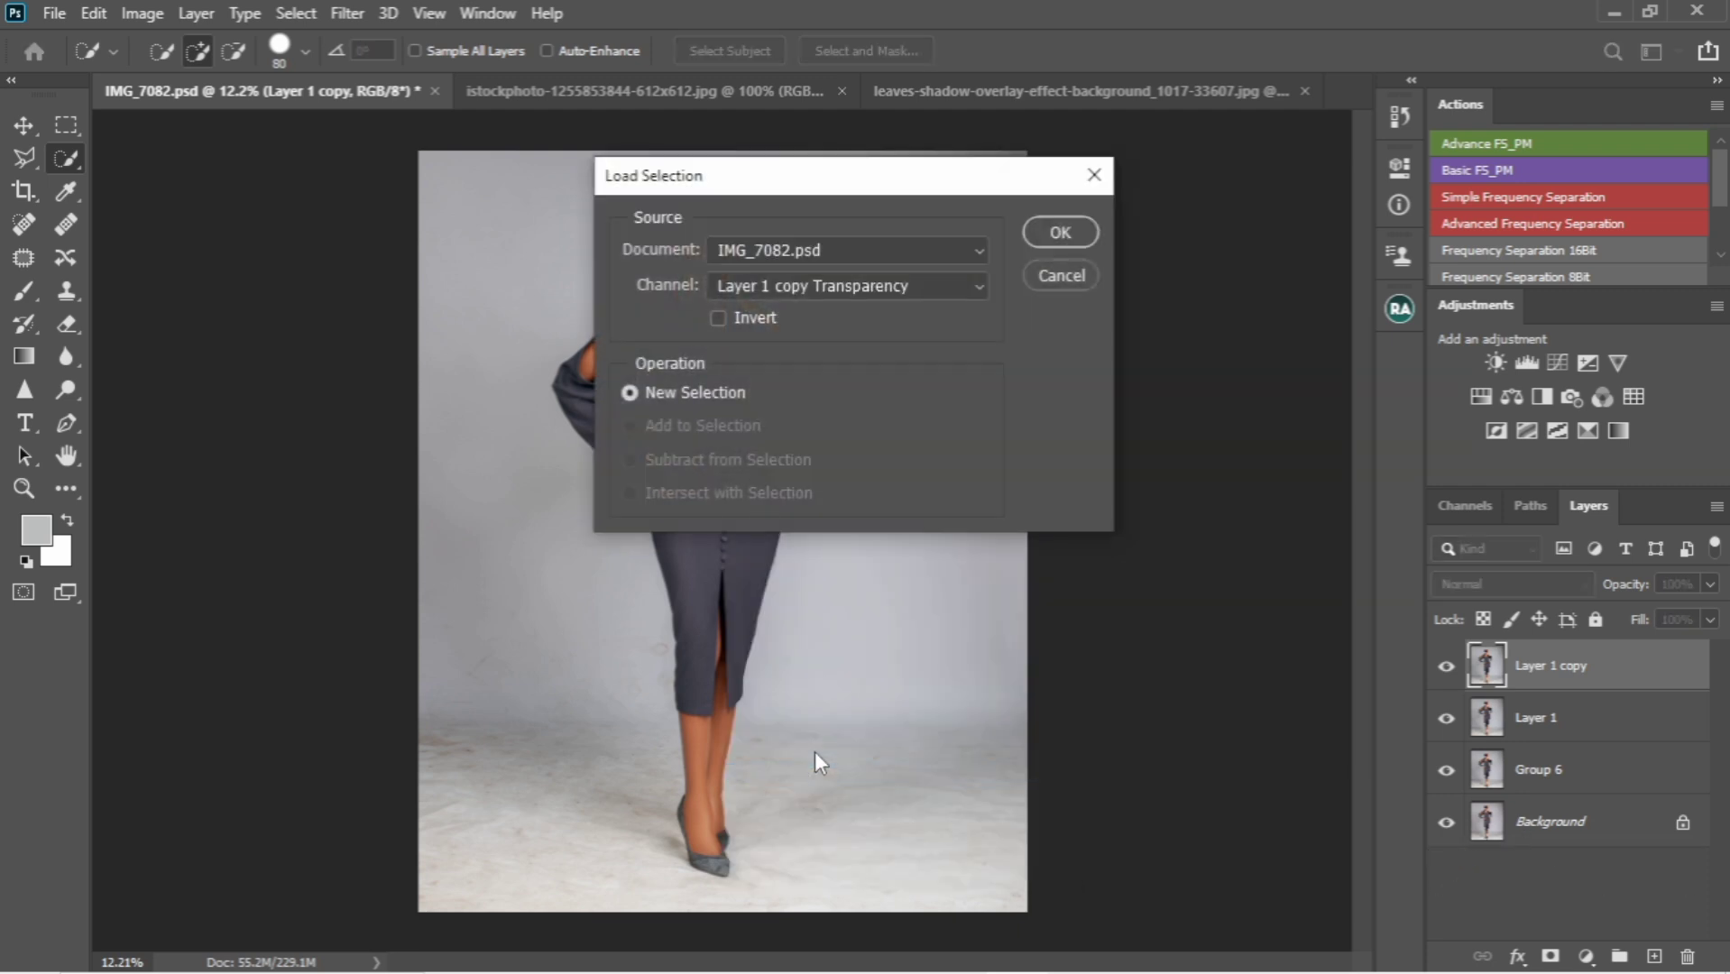
left_click(837, 293)
left_click(844, 373)
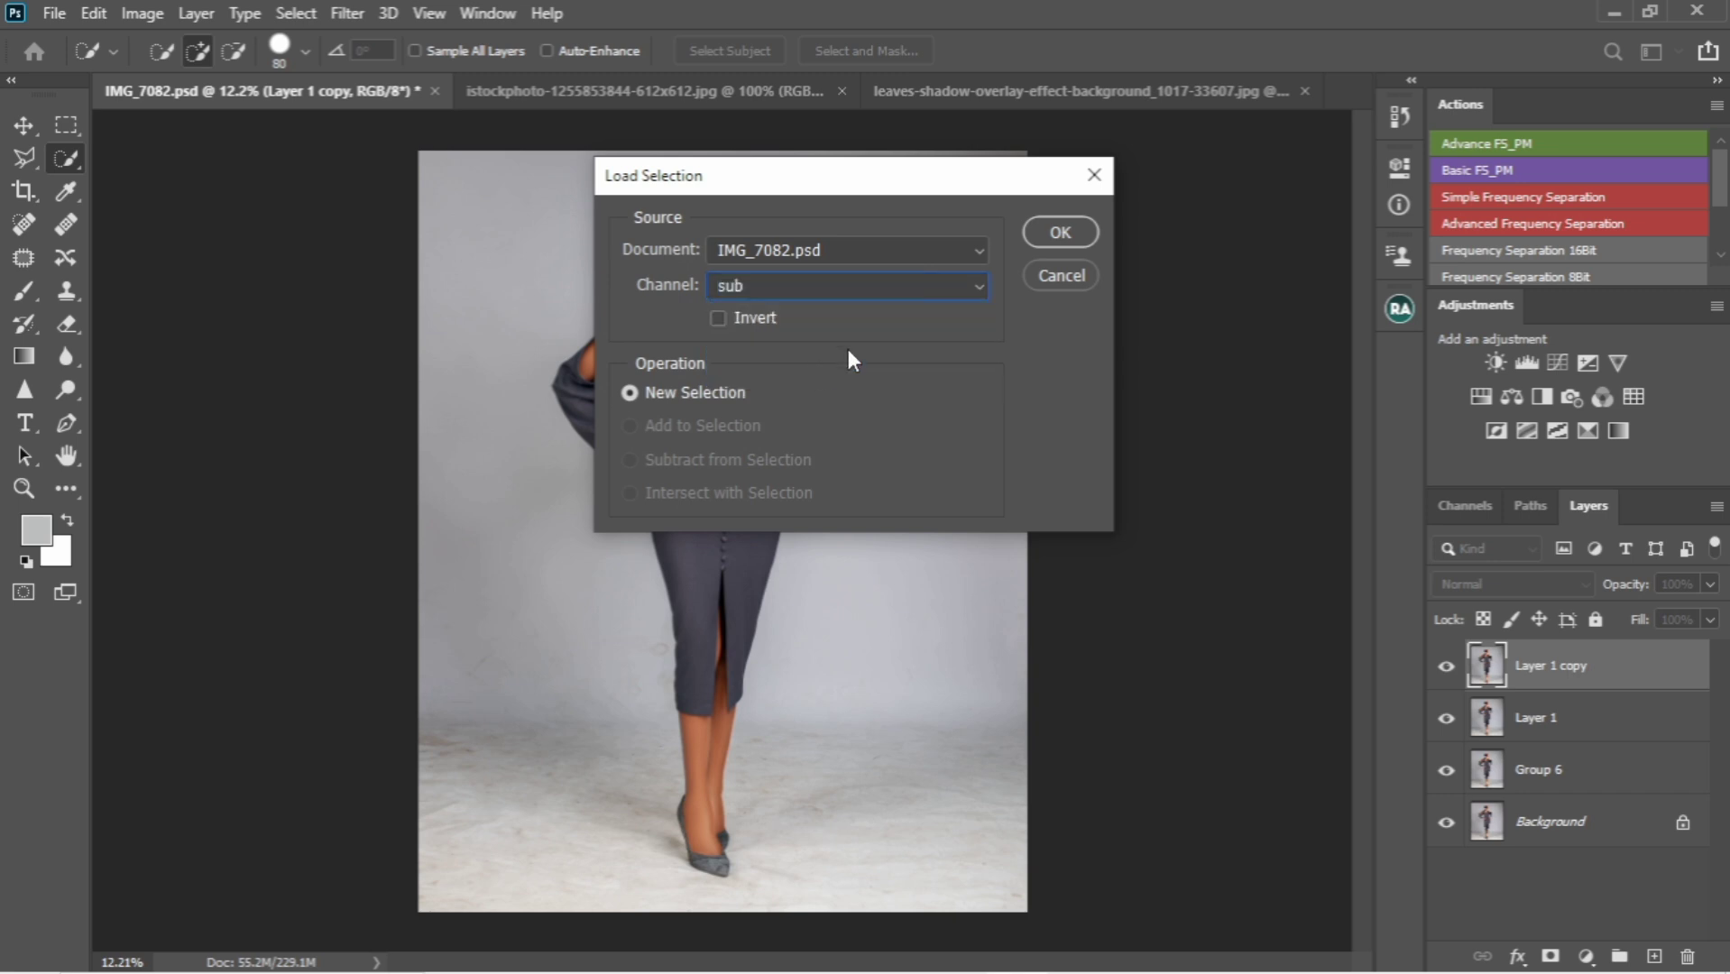
left_click(1050, 237)
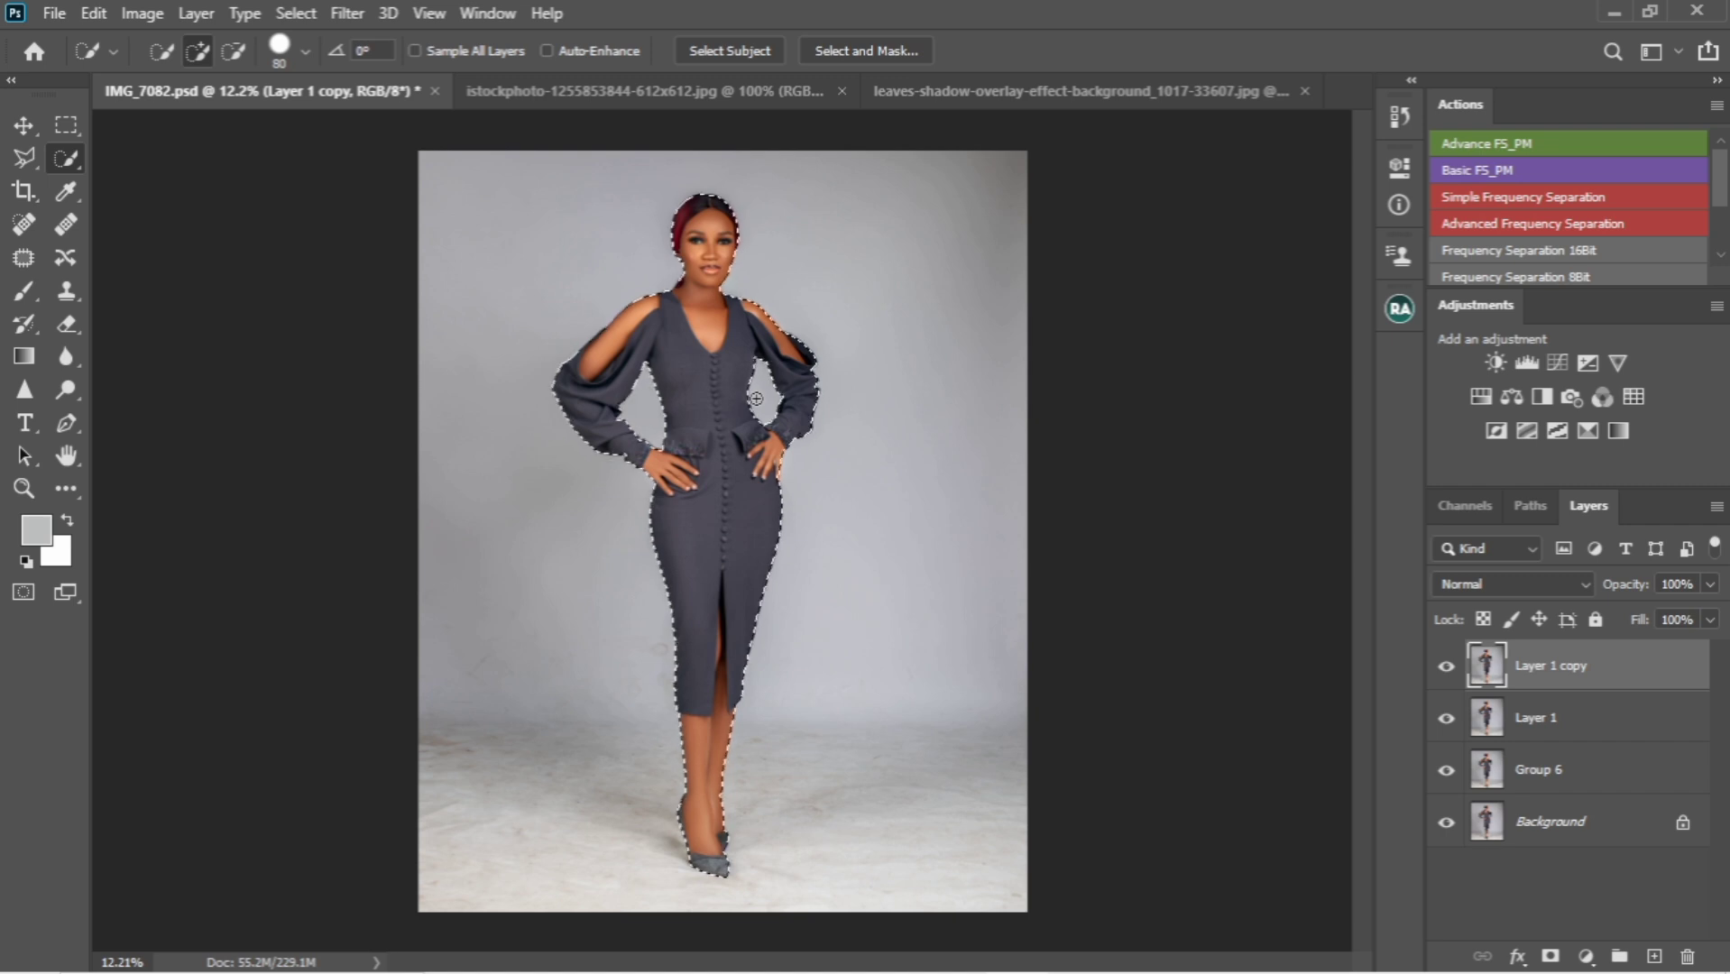
left_click(1550, 956)
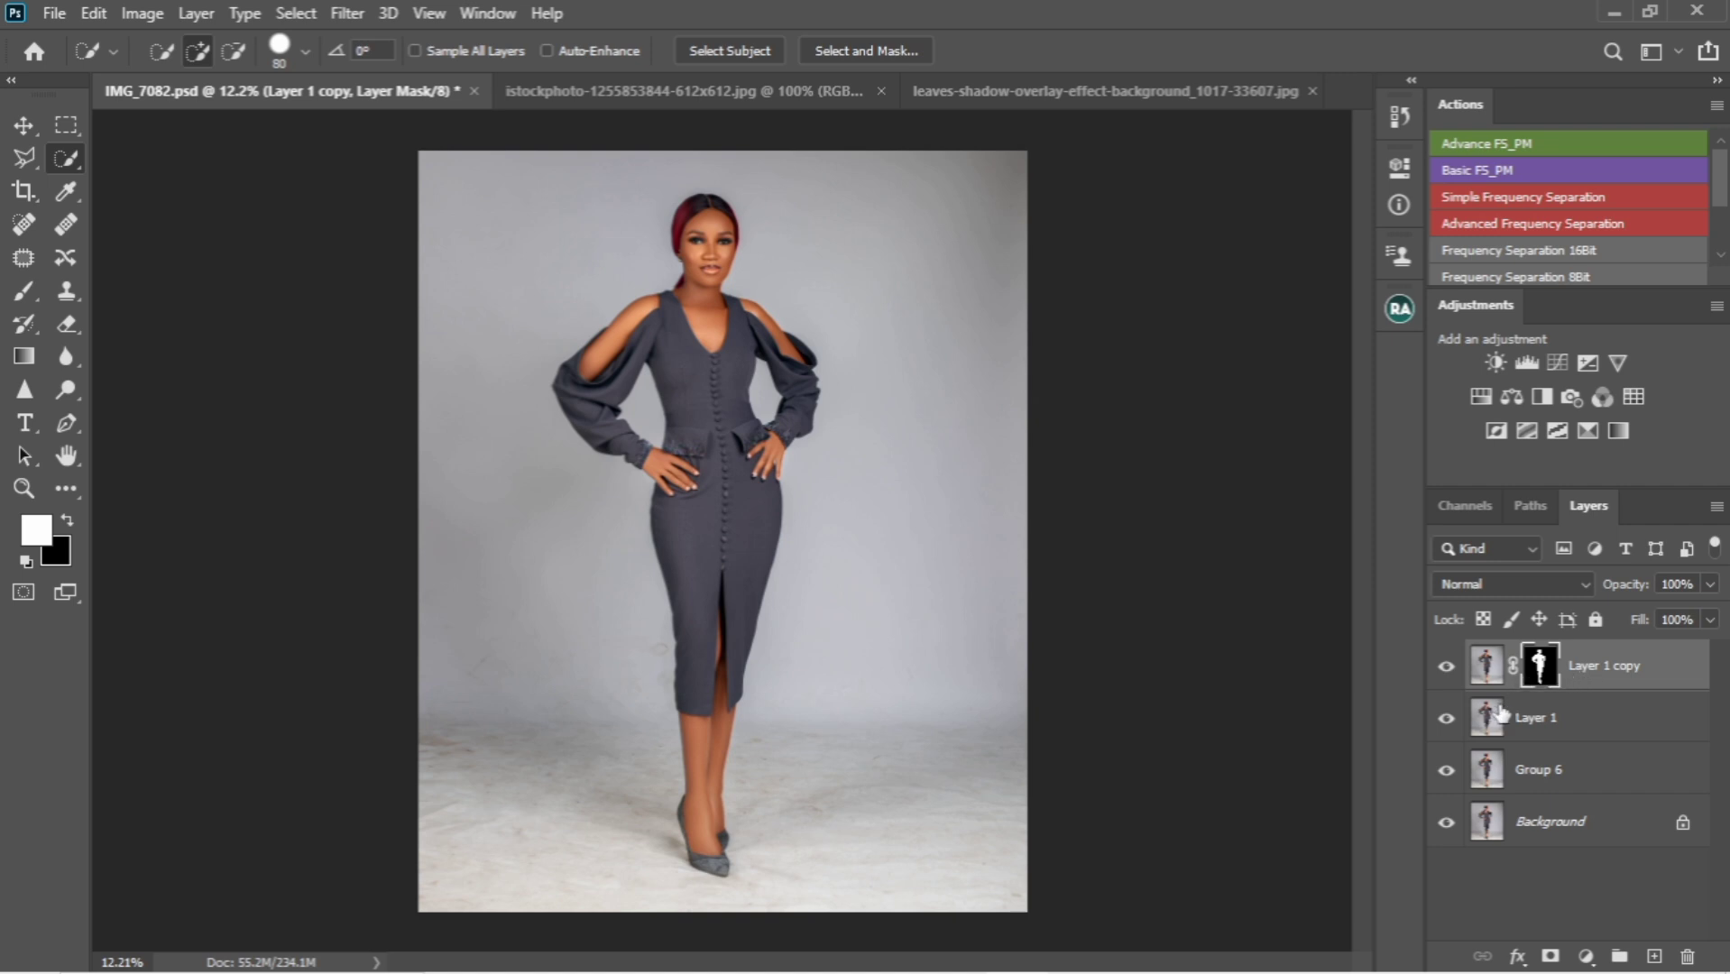
left_click(1448, 670)
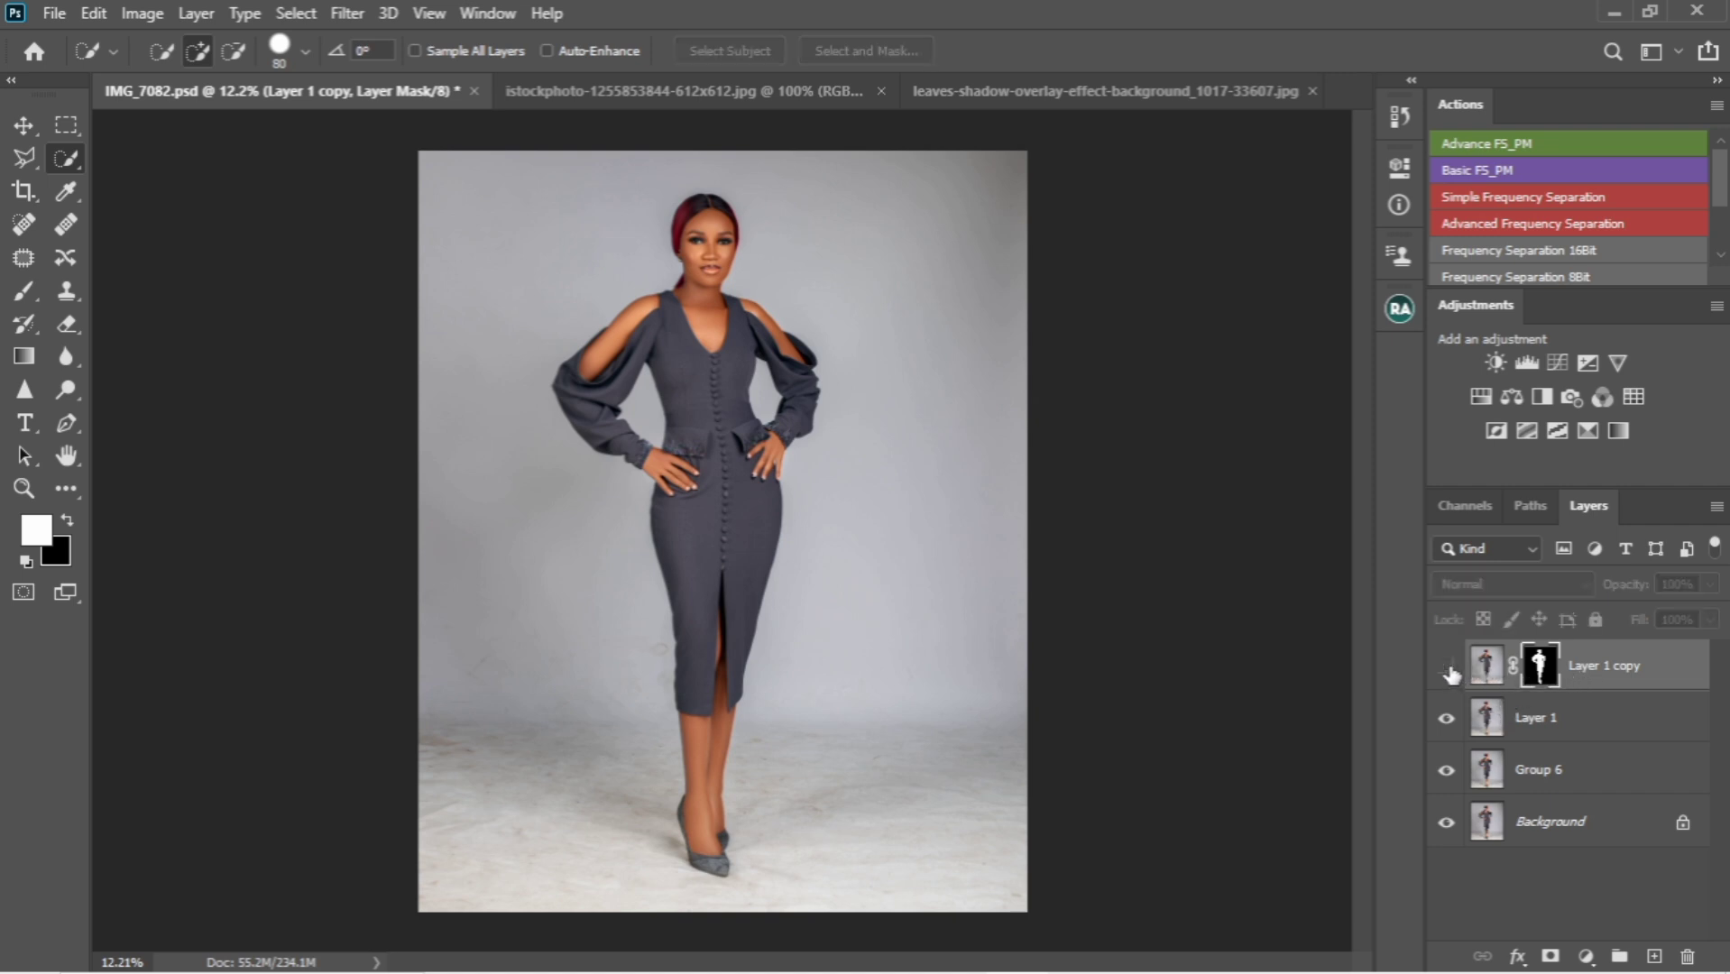
Step: Copy the backdrop of Layer 1 to a new layer, using the inverted selection from Layer 1 copy's mask
left_click(1628, 716)
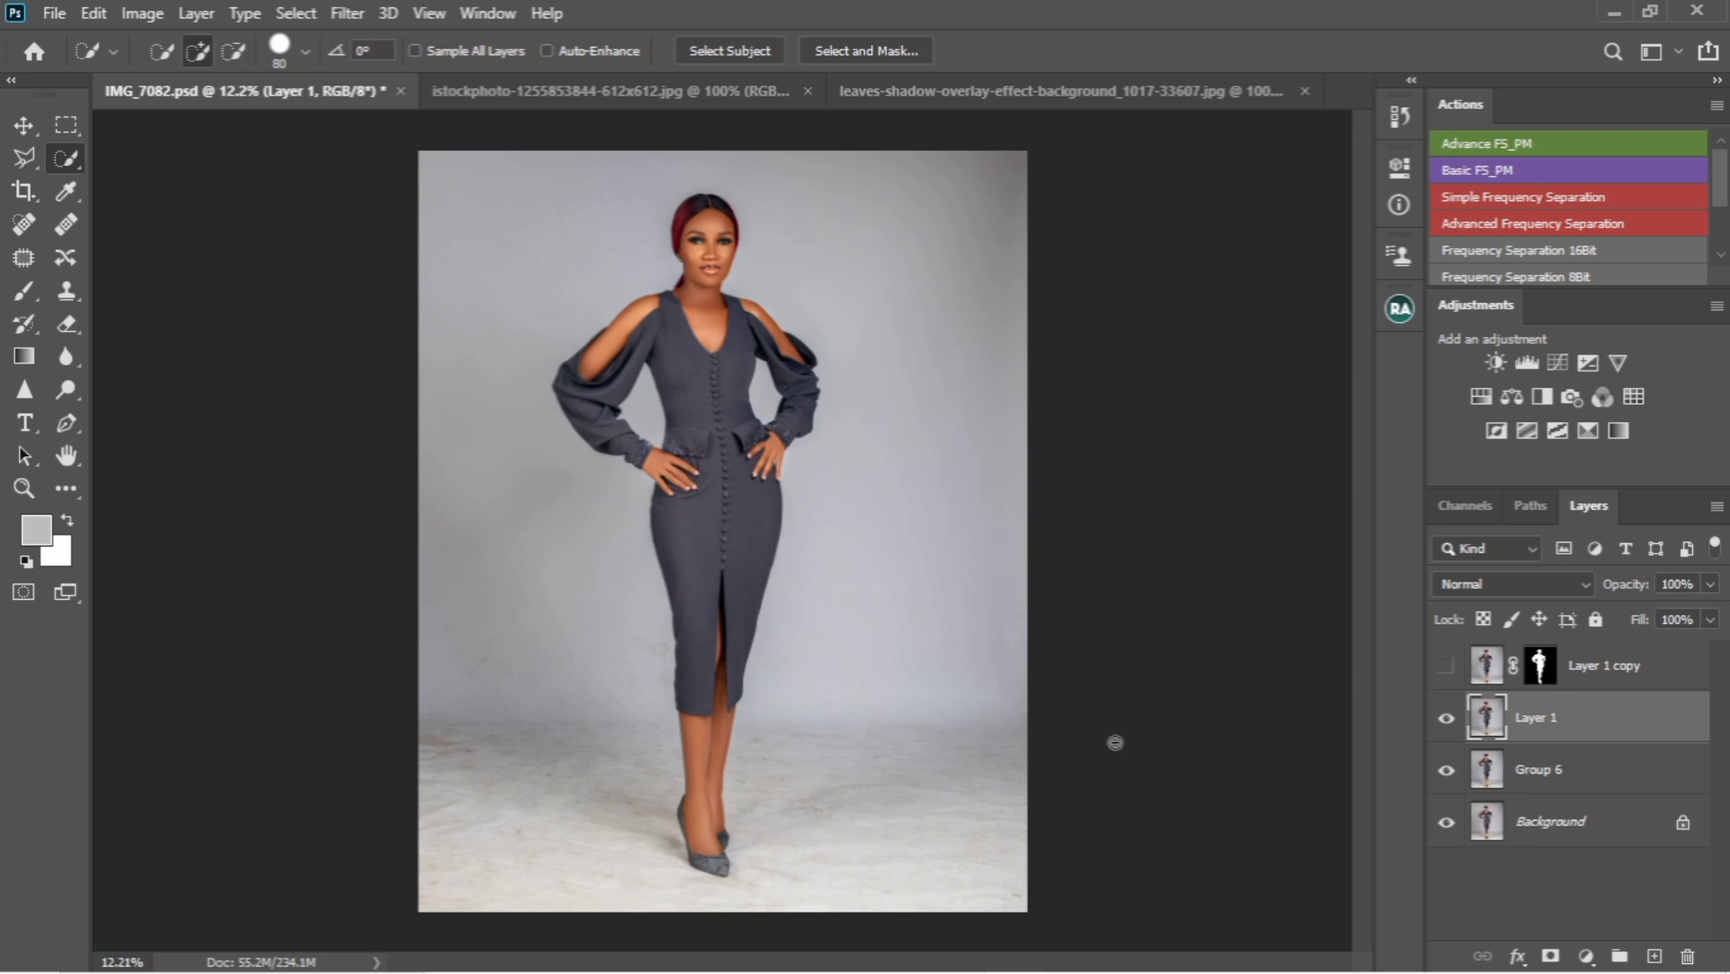
left_click_drag(1539, 665, 1540, 670)
left_click(1540, 670, "ctrl")
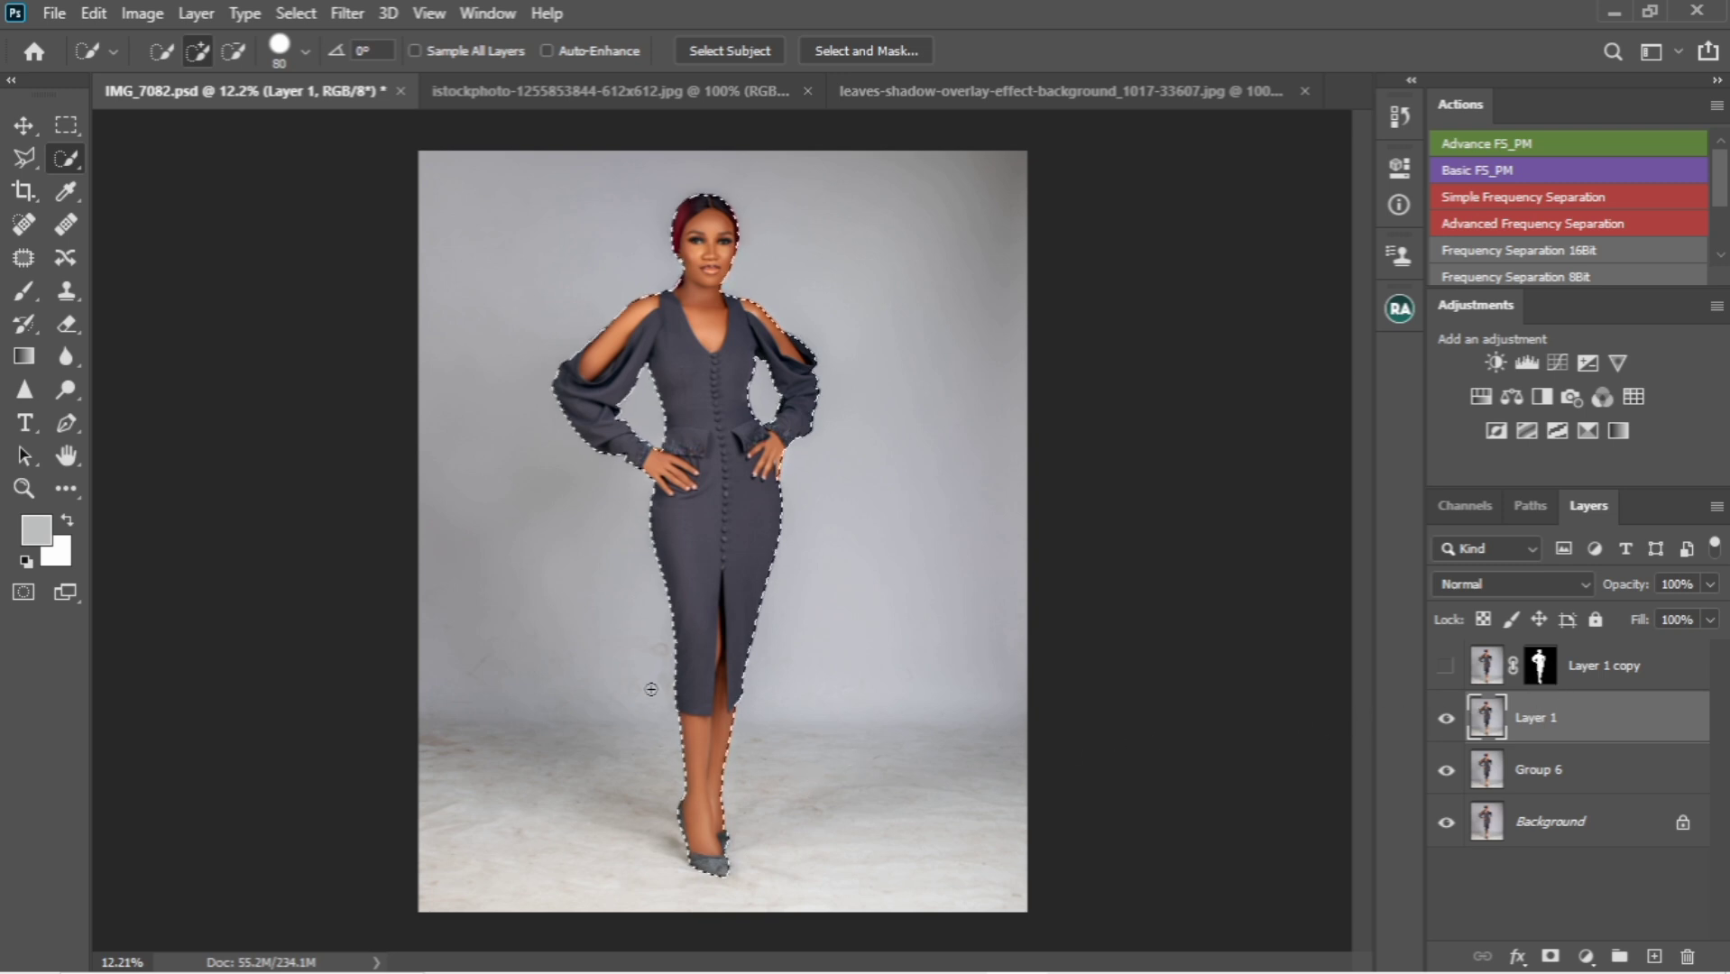
key("ctrl+shift+i")
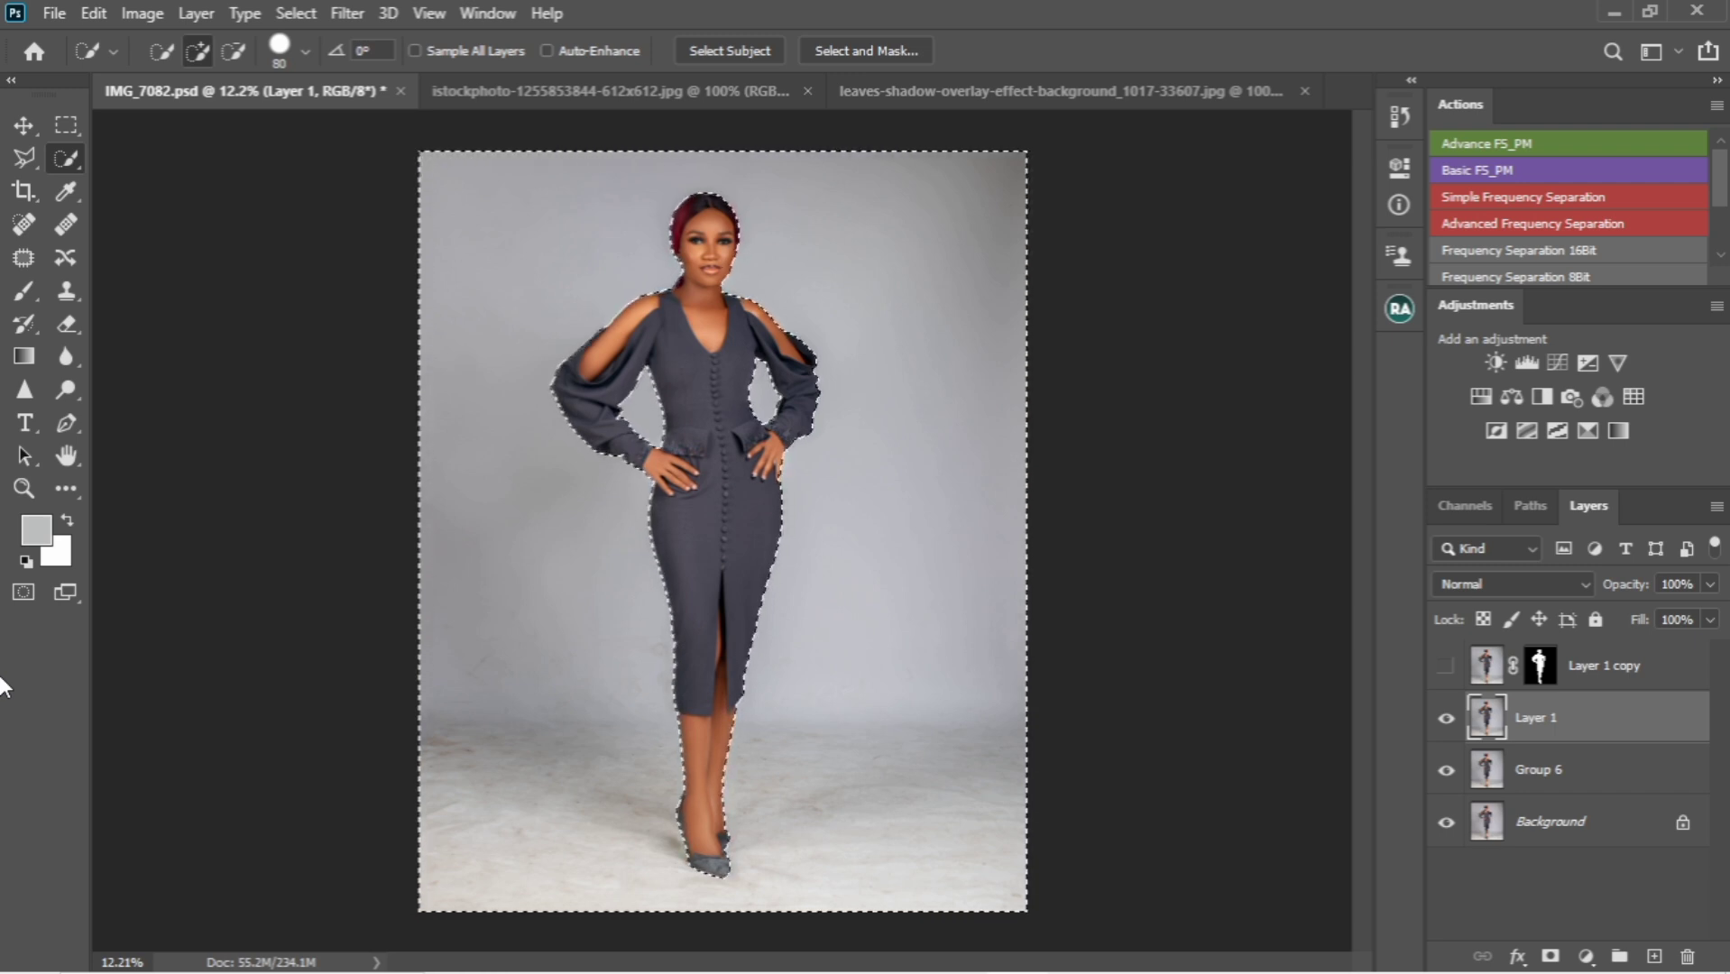
key("ctrl+j")
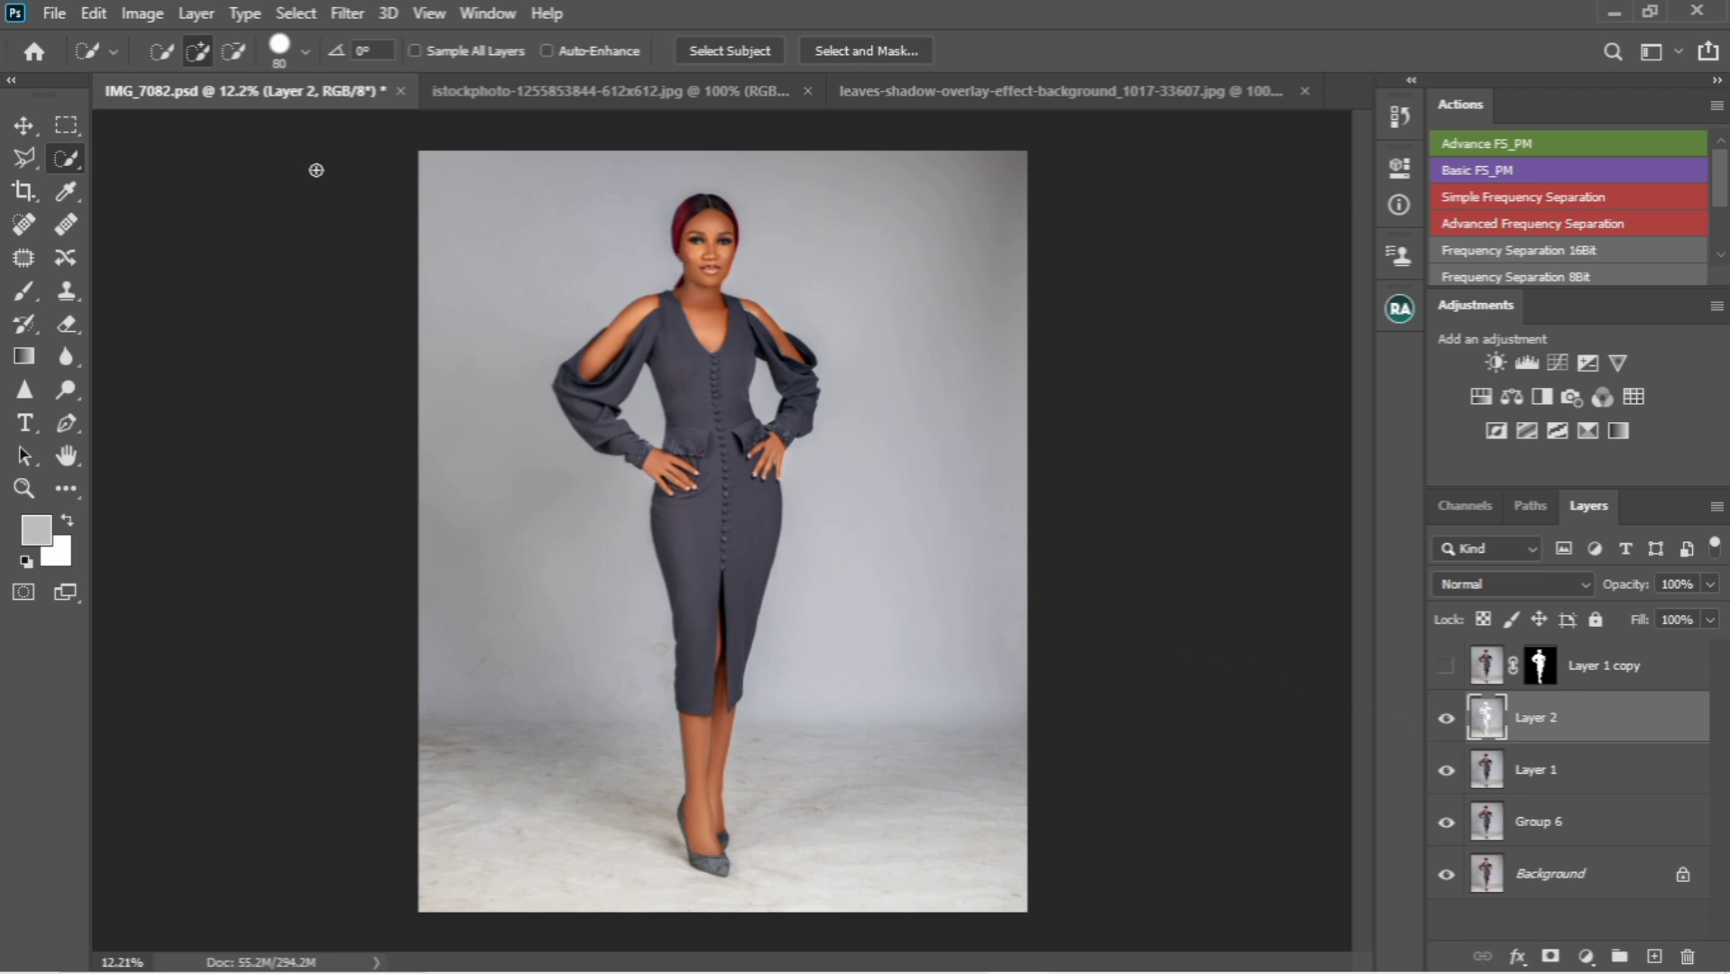
Step: Apply a Gaussian Blur with a radius of 124.4 pixels to the copied backdrop on Layer 2
left_click(350, 13)
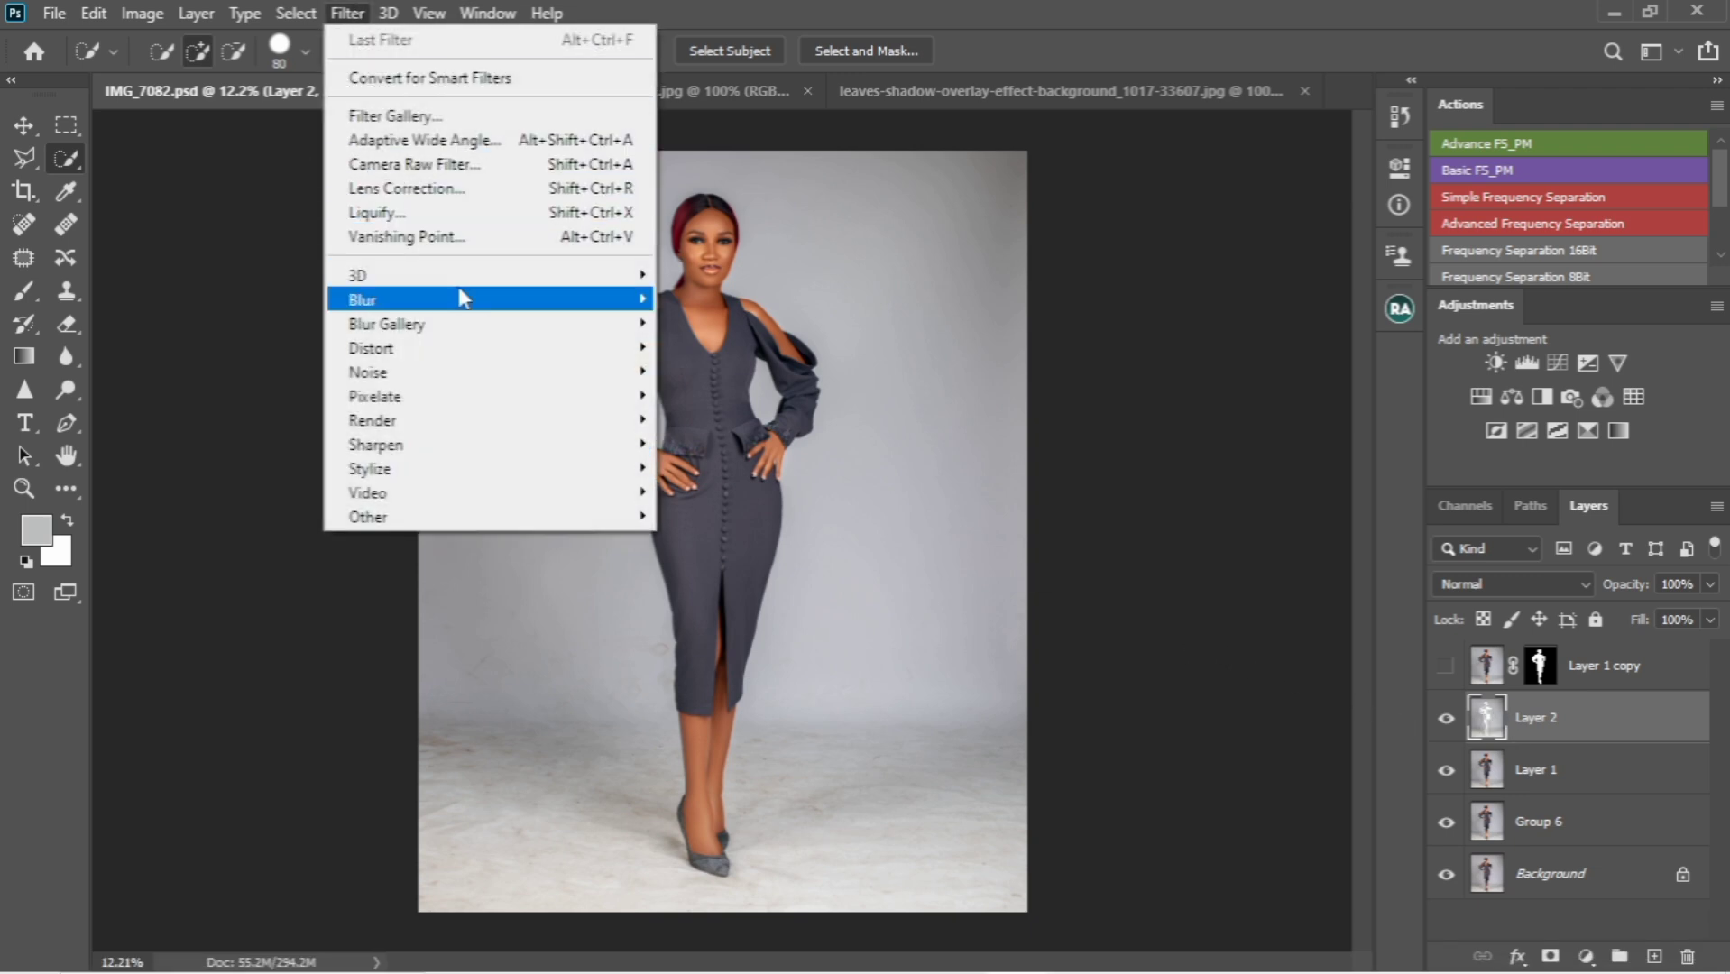
mouse_move(478, 301)
left_click(778, 397)
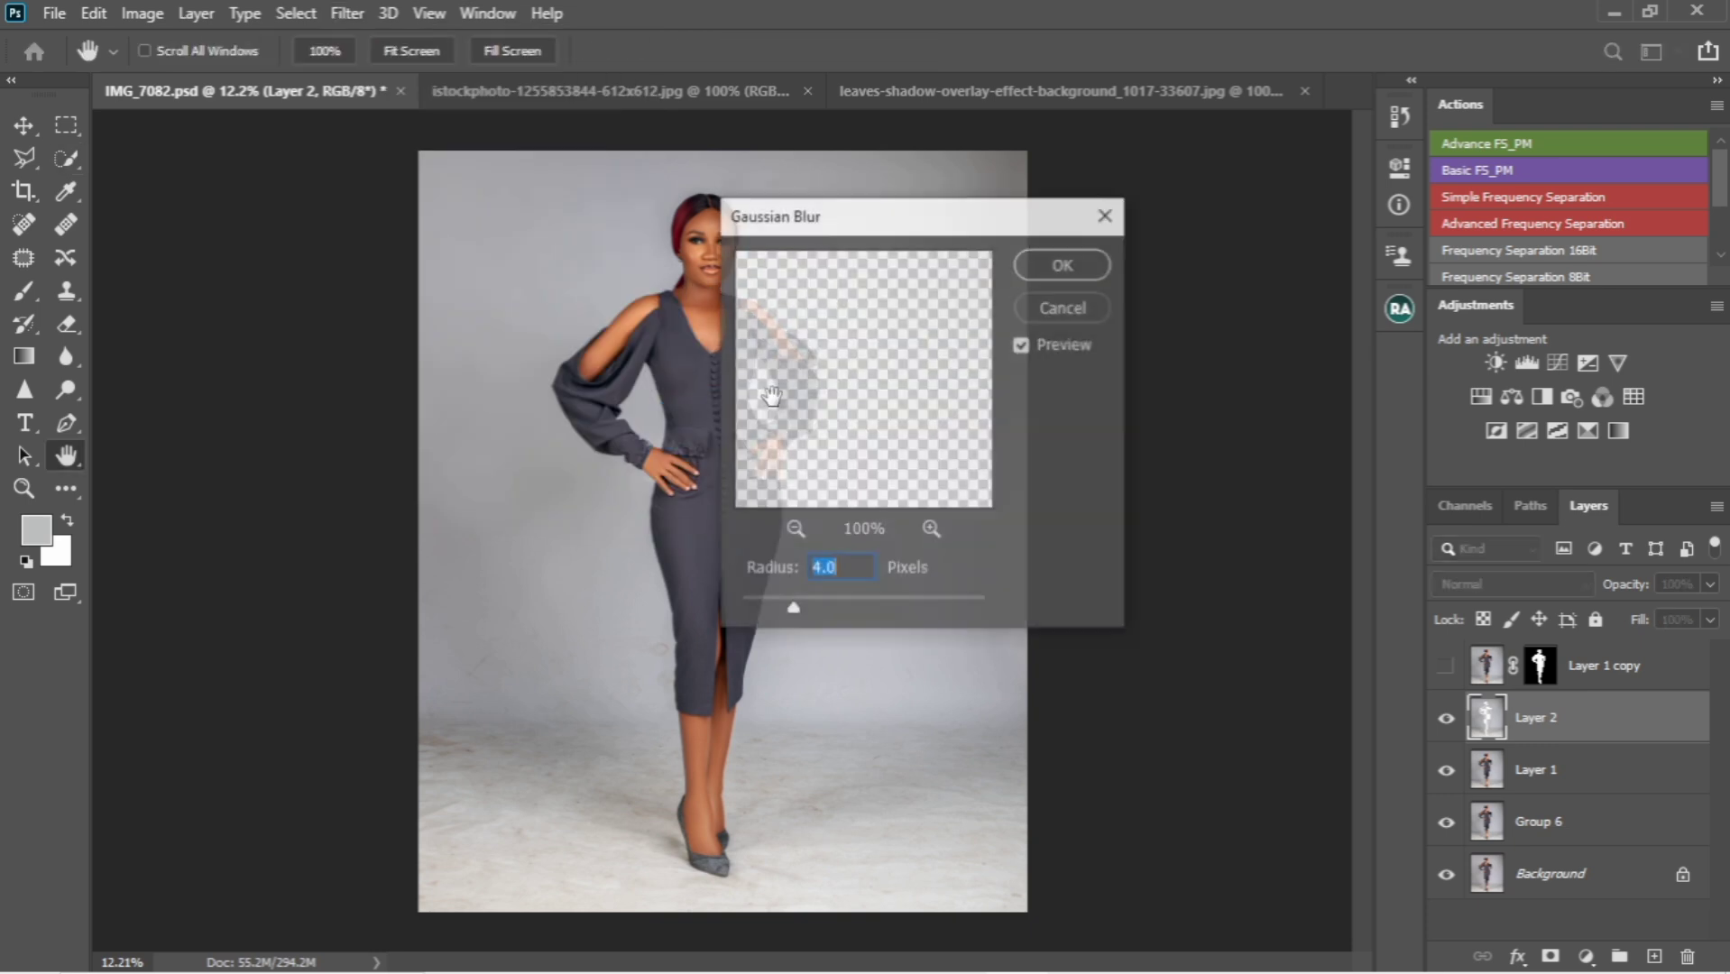
left_click_drag(838, 602, 908, 605)
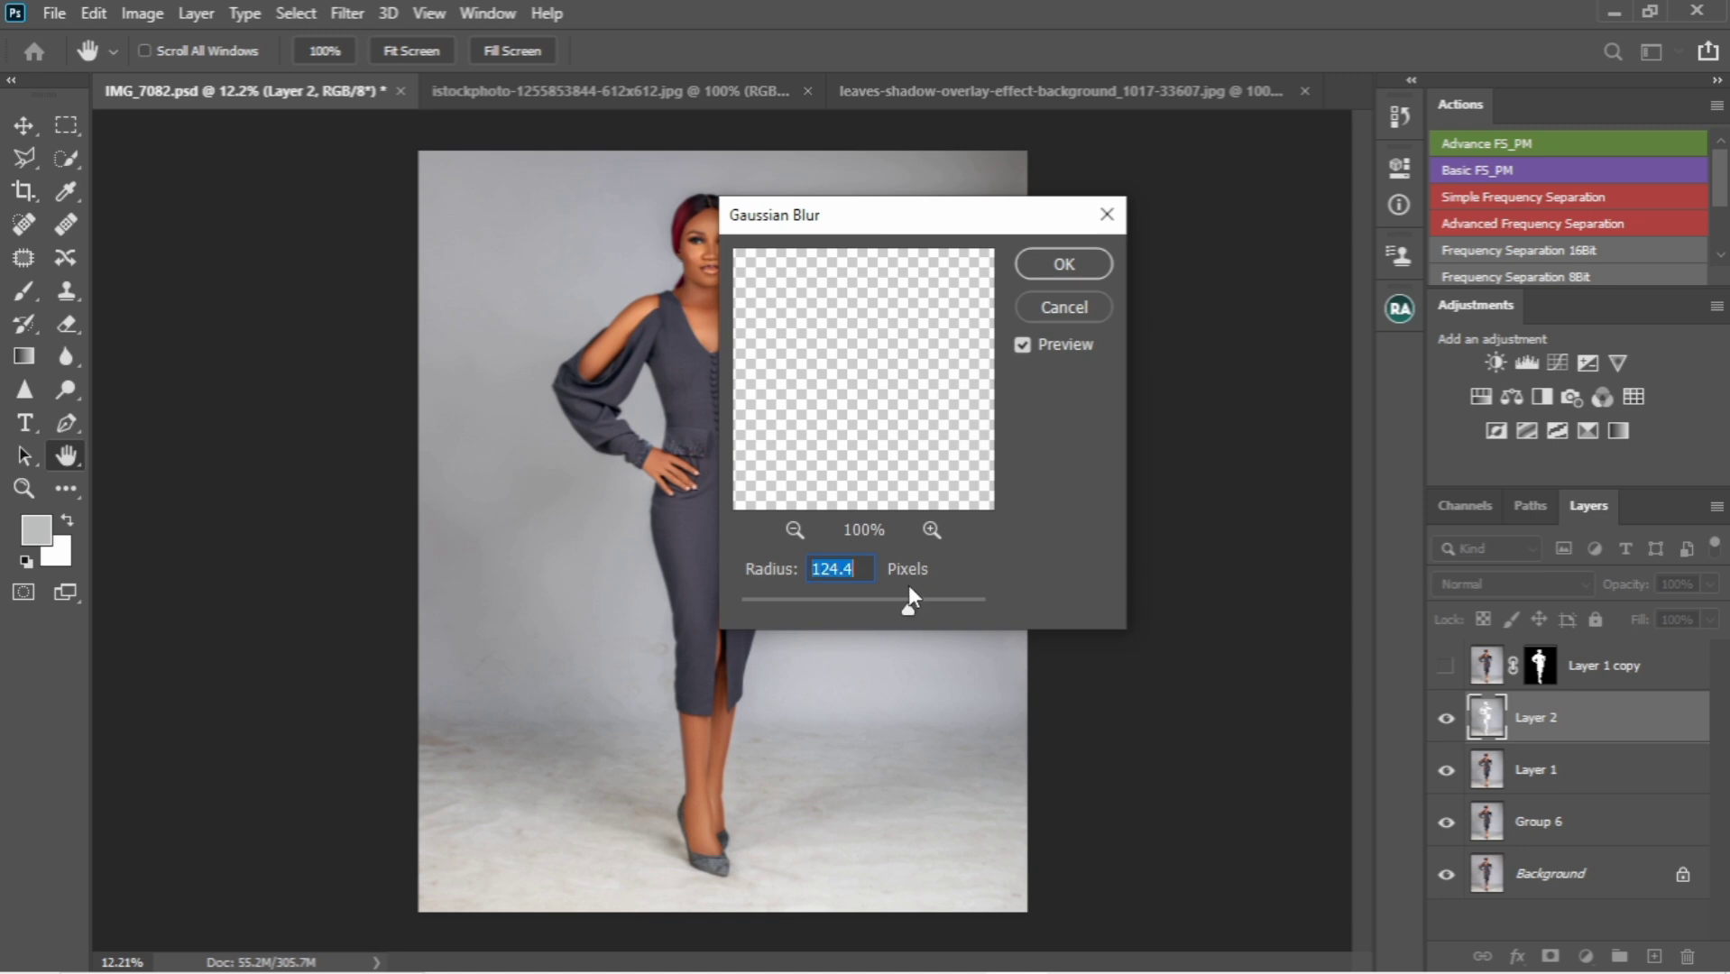
left_click(1063, 273)
key("w")
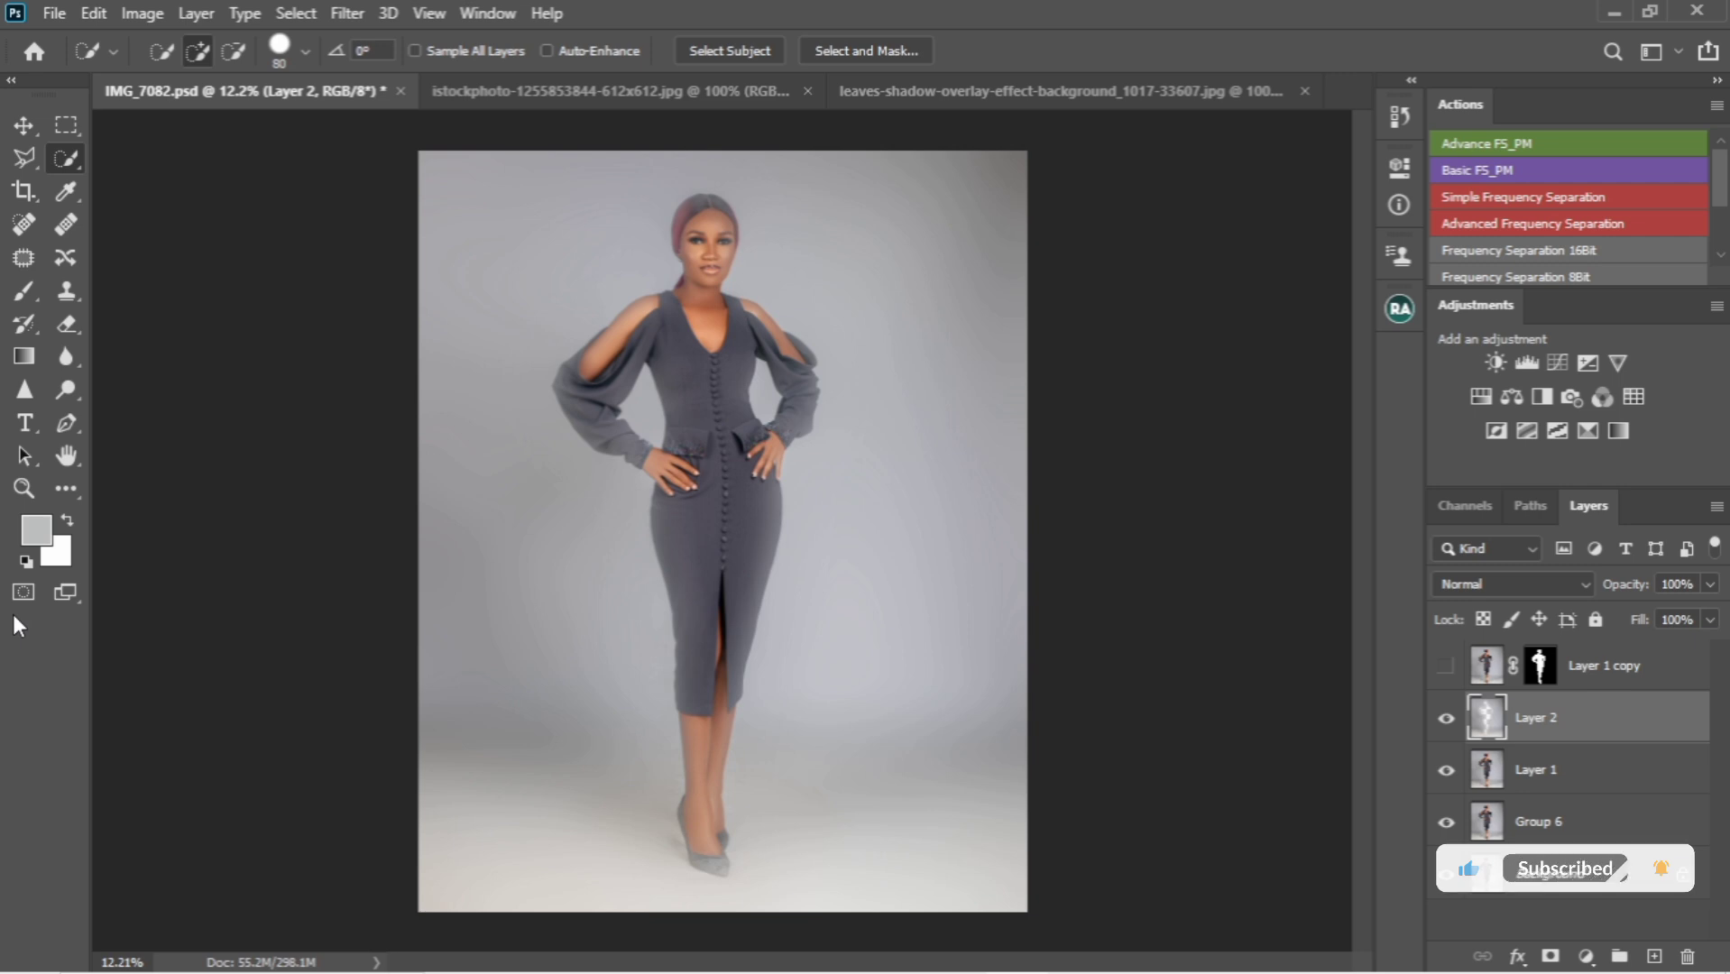
Step: Desaturate the blurred backdrop layer with Hue/Saturation by setting the saturation to -100
key("ctrl+u")
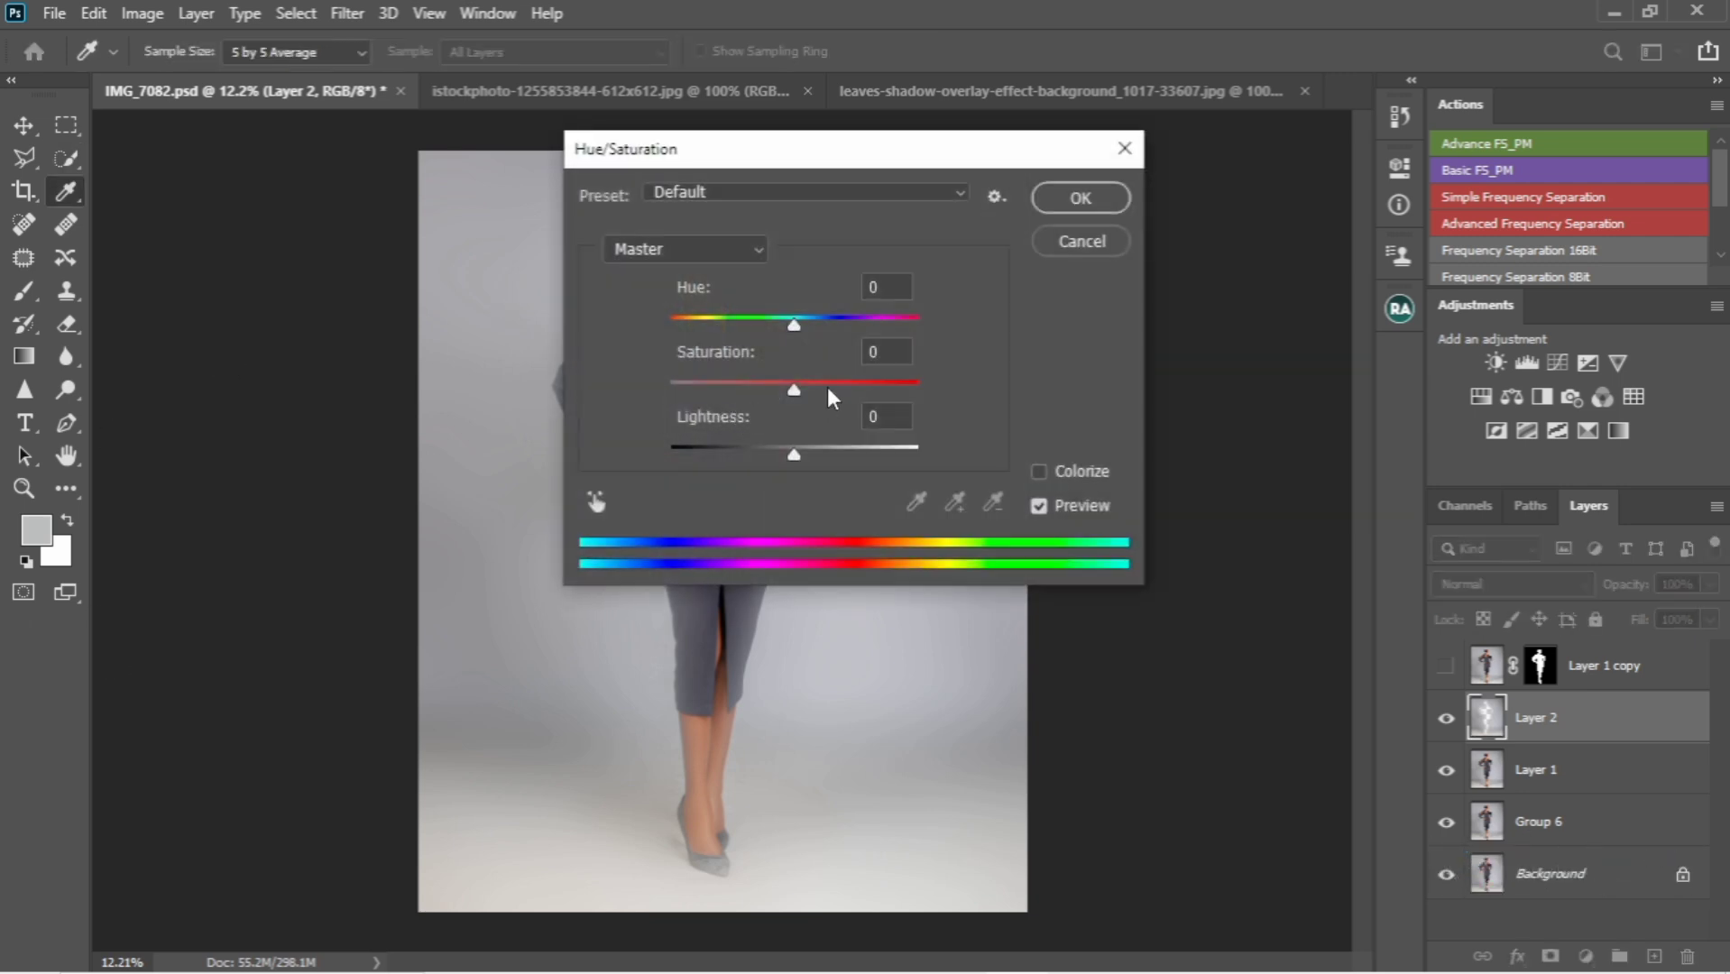
left_click_drag(793, 388, 672, 386)
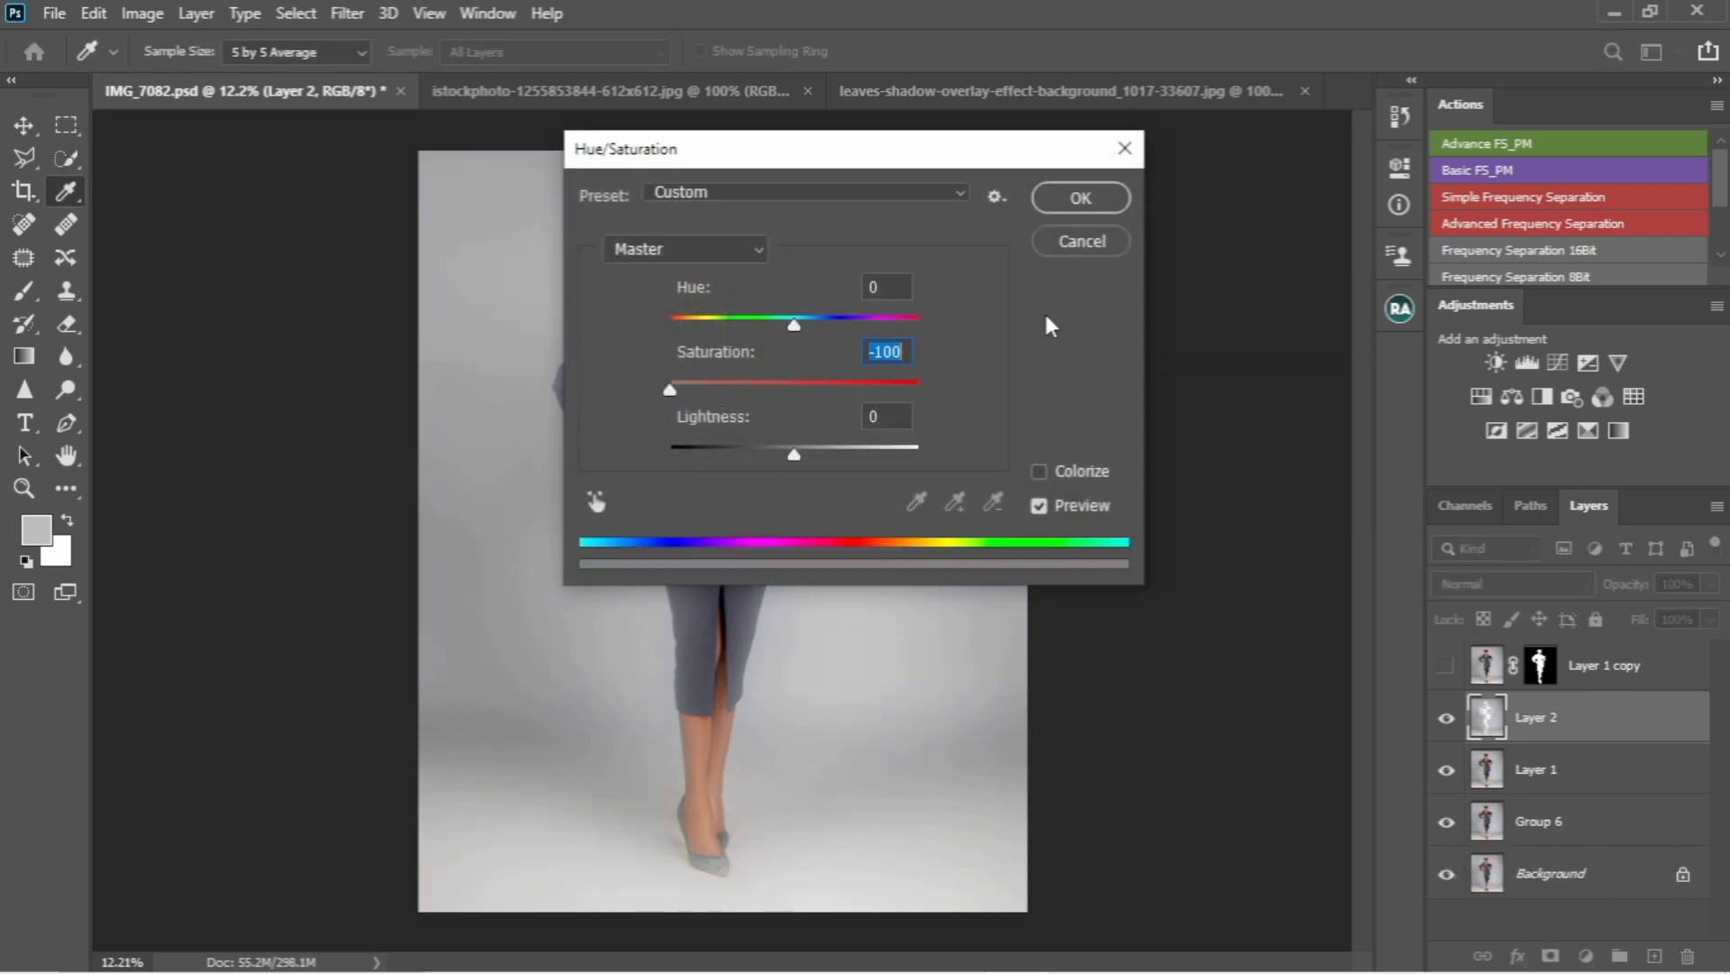
left_click(1081, 198)
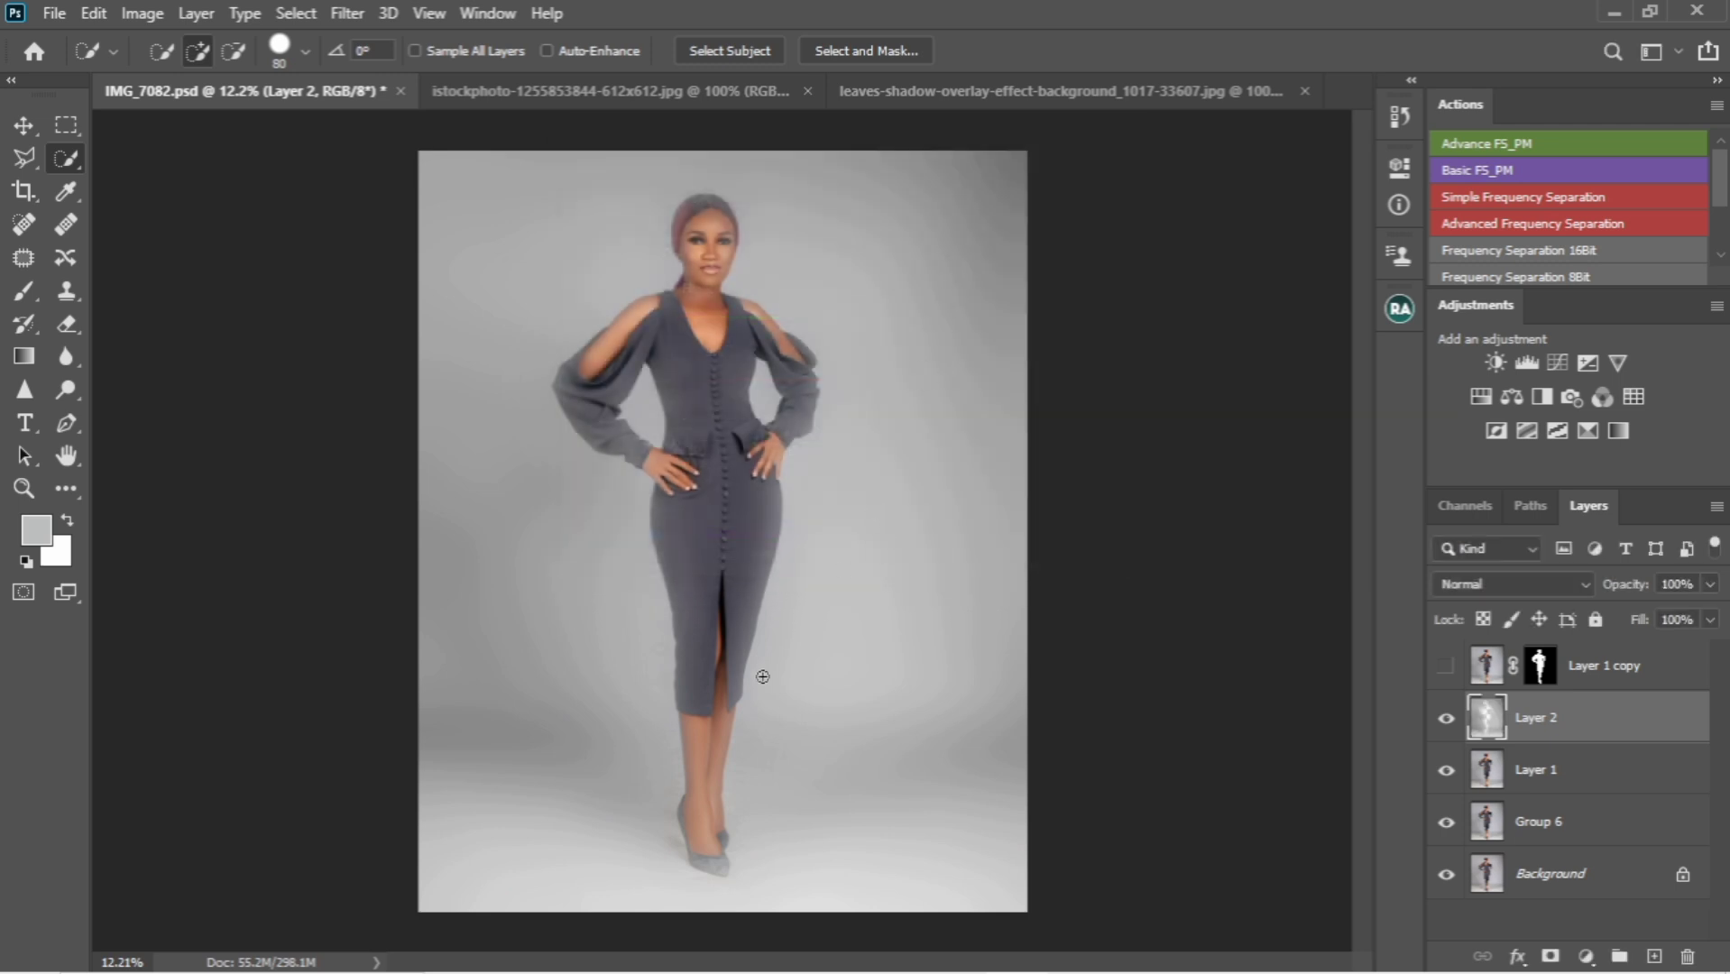
Step: Bring the prism light image into the portrait document as a new layer above the blurred backdrop
left_click(702, 87)
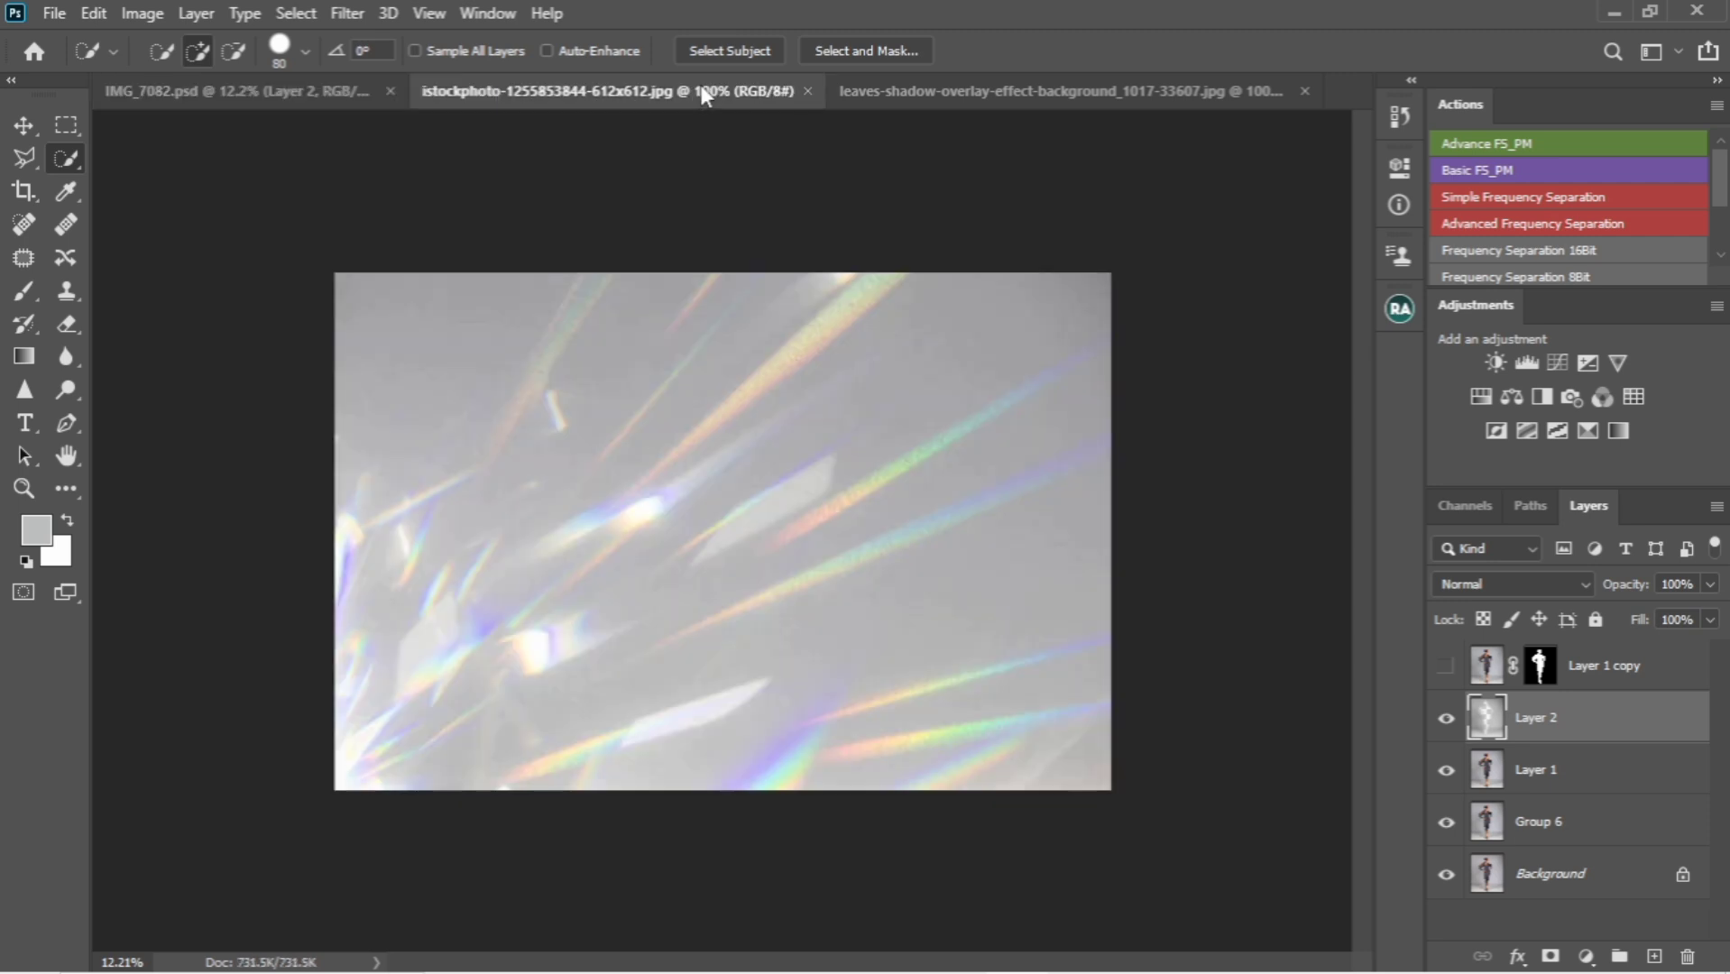
left_click(24, 125)
left_click_drag(845, 448, 589, 767)
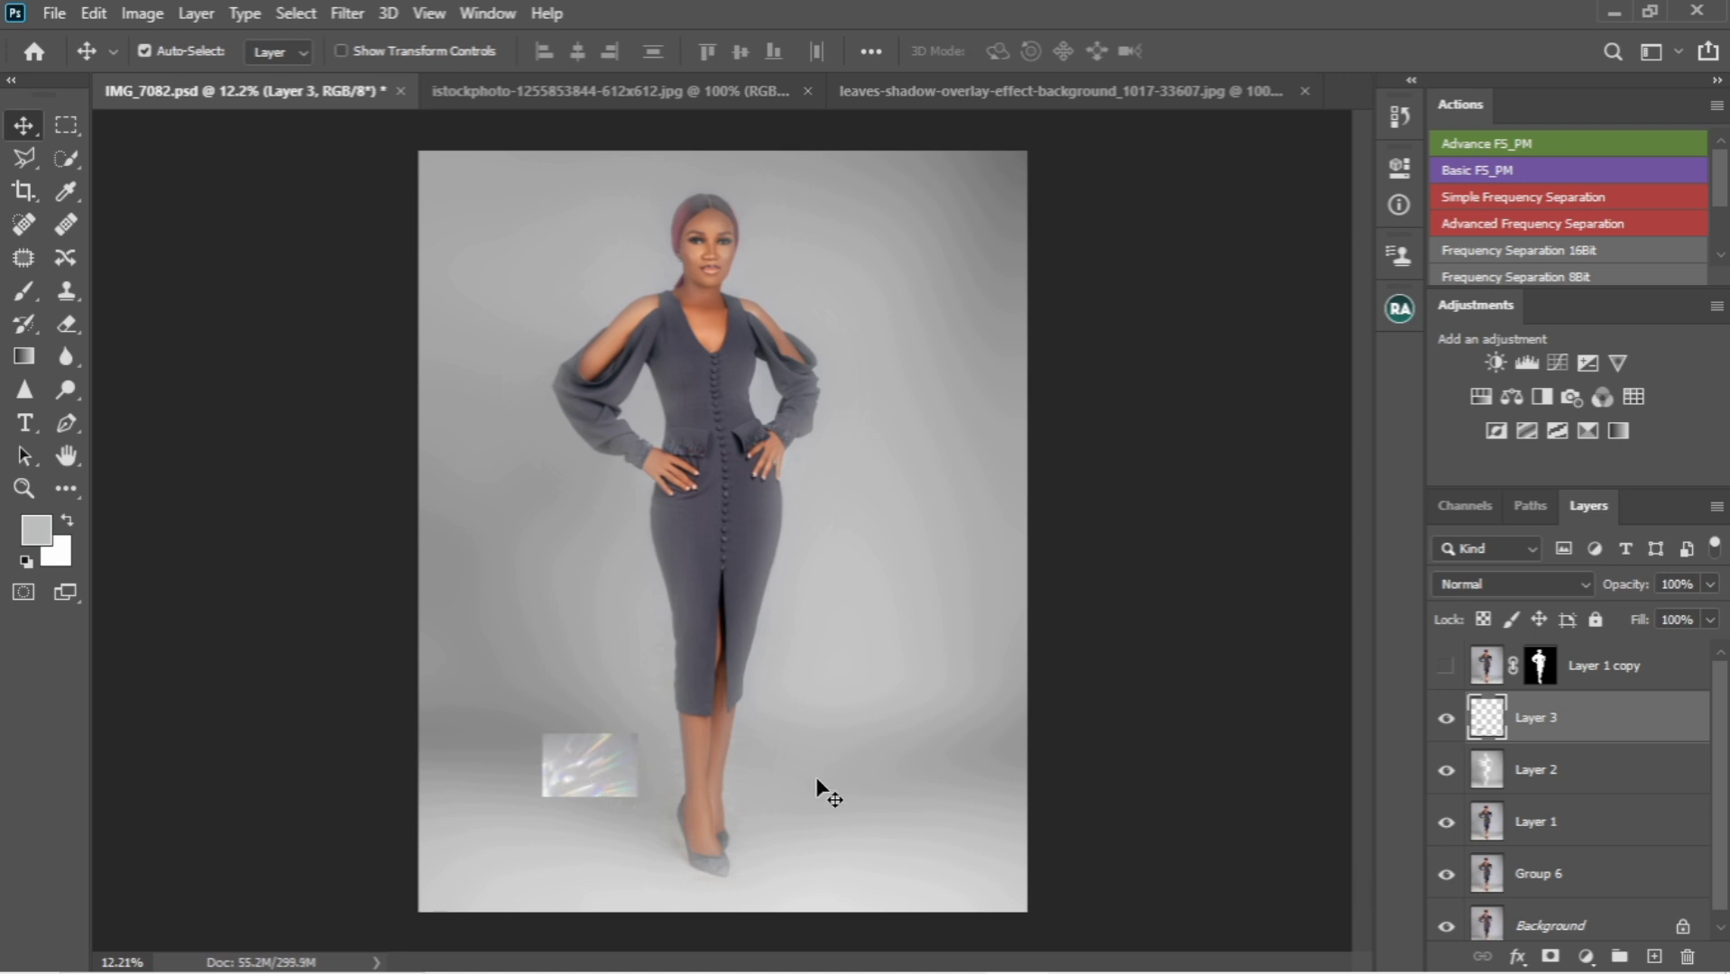
Step: Scale the prism light layer to about 559% and align it with the lower-left corner of the portrait
key("ctrl+t")
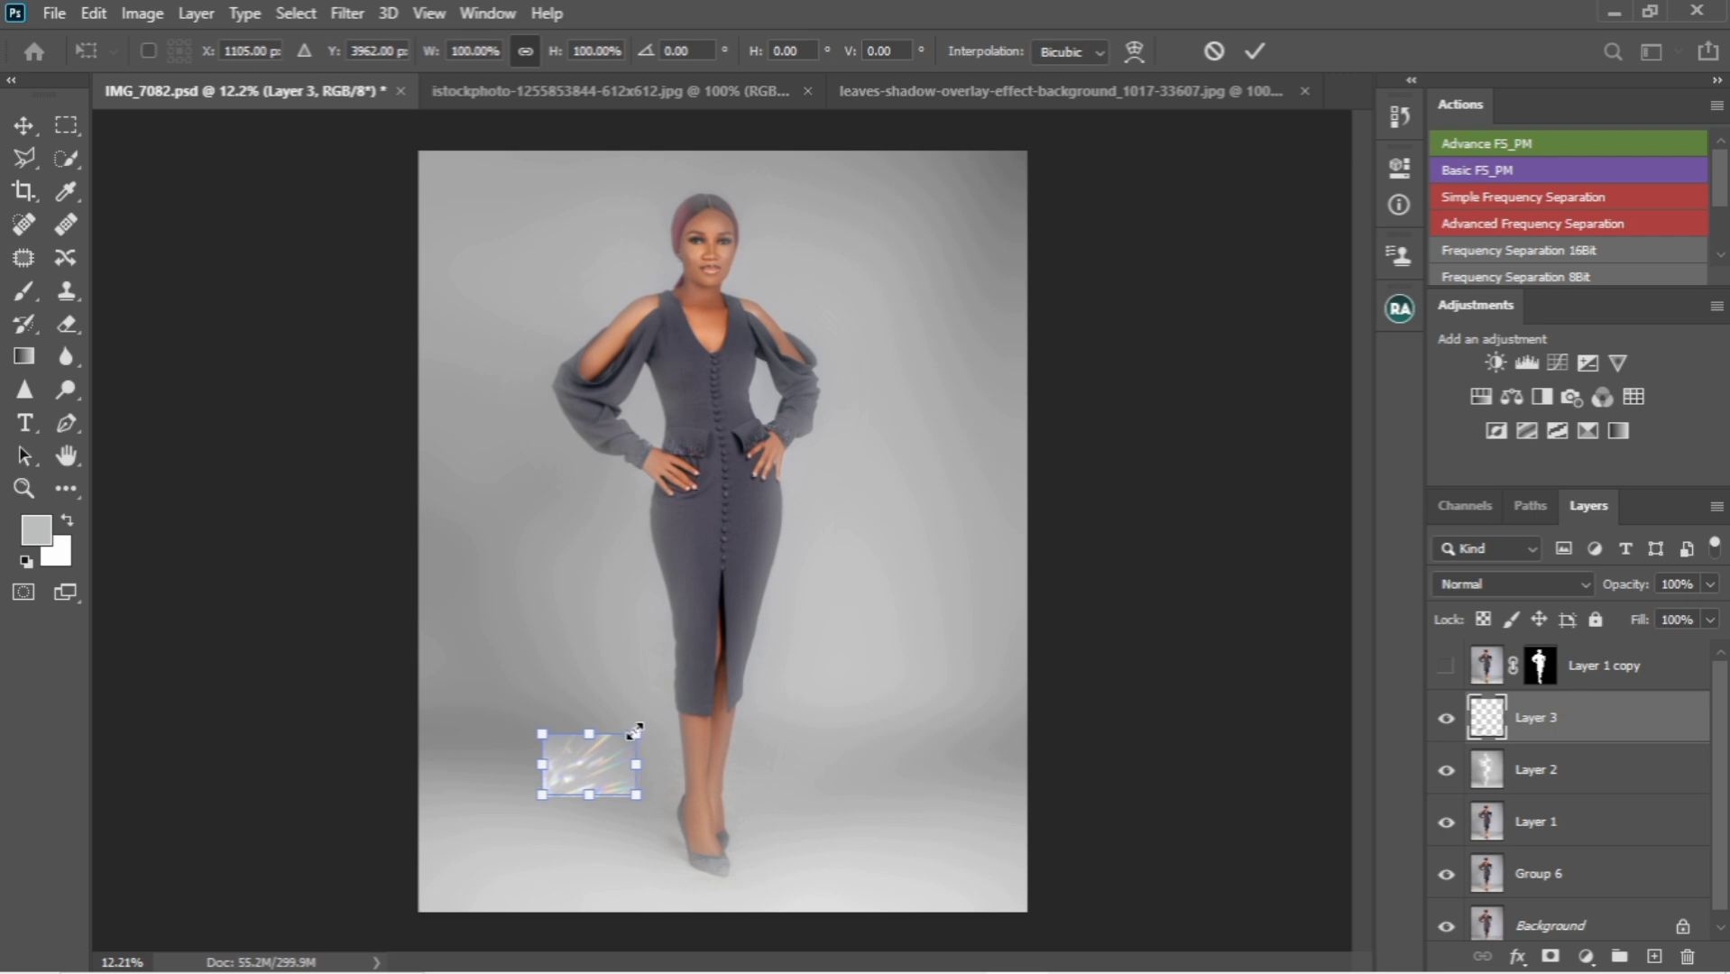
left_click_drag(637, 733, 996, 564)
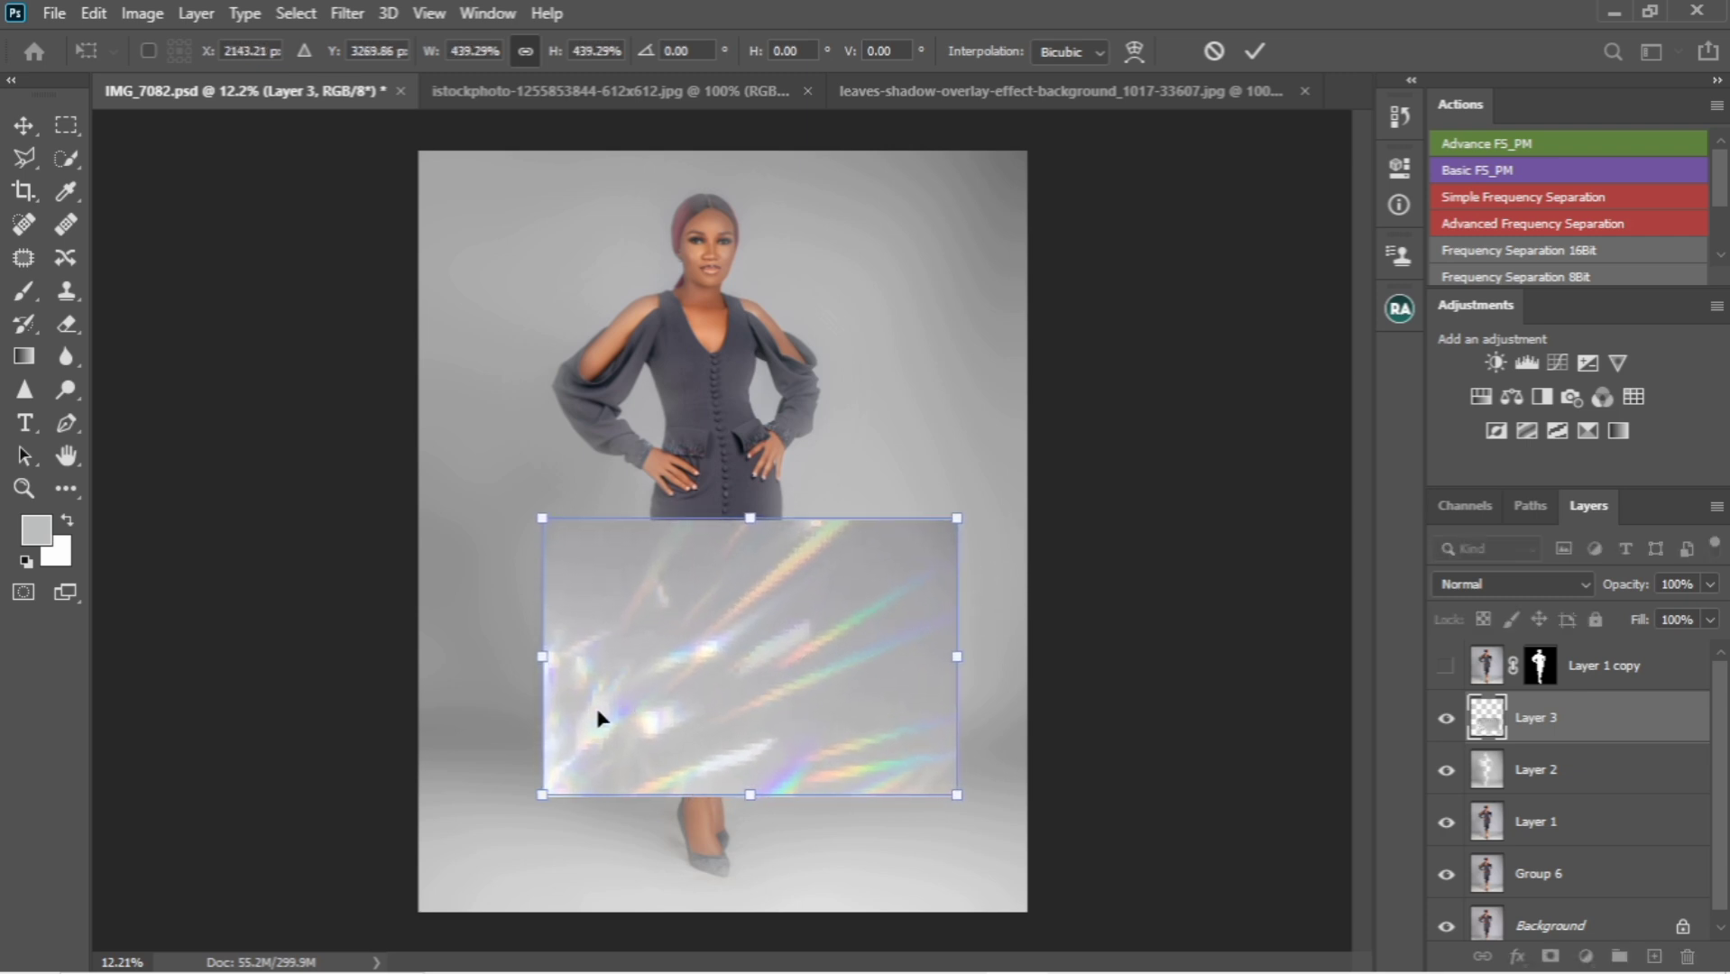
left_click_drag(598, 718, 489, 764)
left_click_drag(840, 567, 961, 489)
left_click_drag(818, 649, 799, 718)
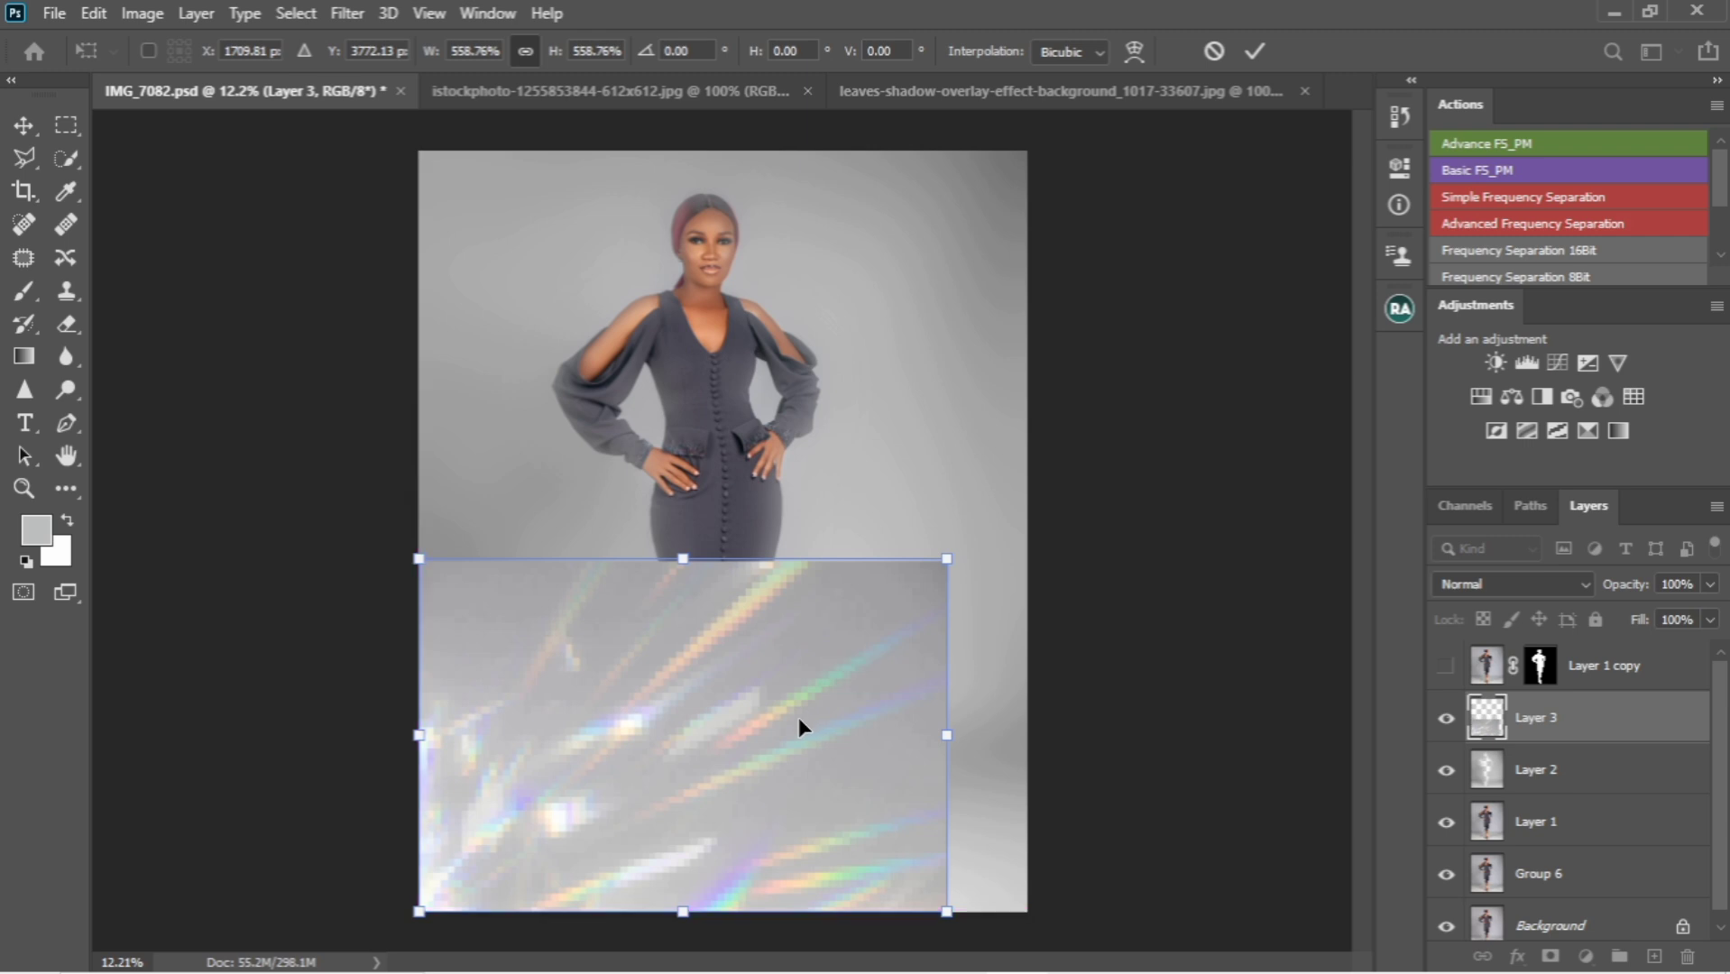
Step: Distort the prism light layer into a low floor plane spanning the portrait's full width below the dress, and apply the transform
right_click(799, 719)
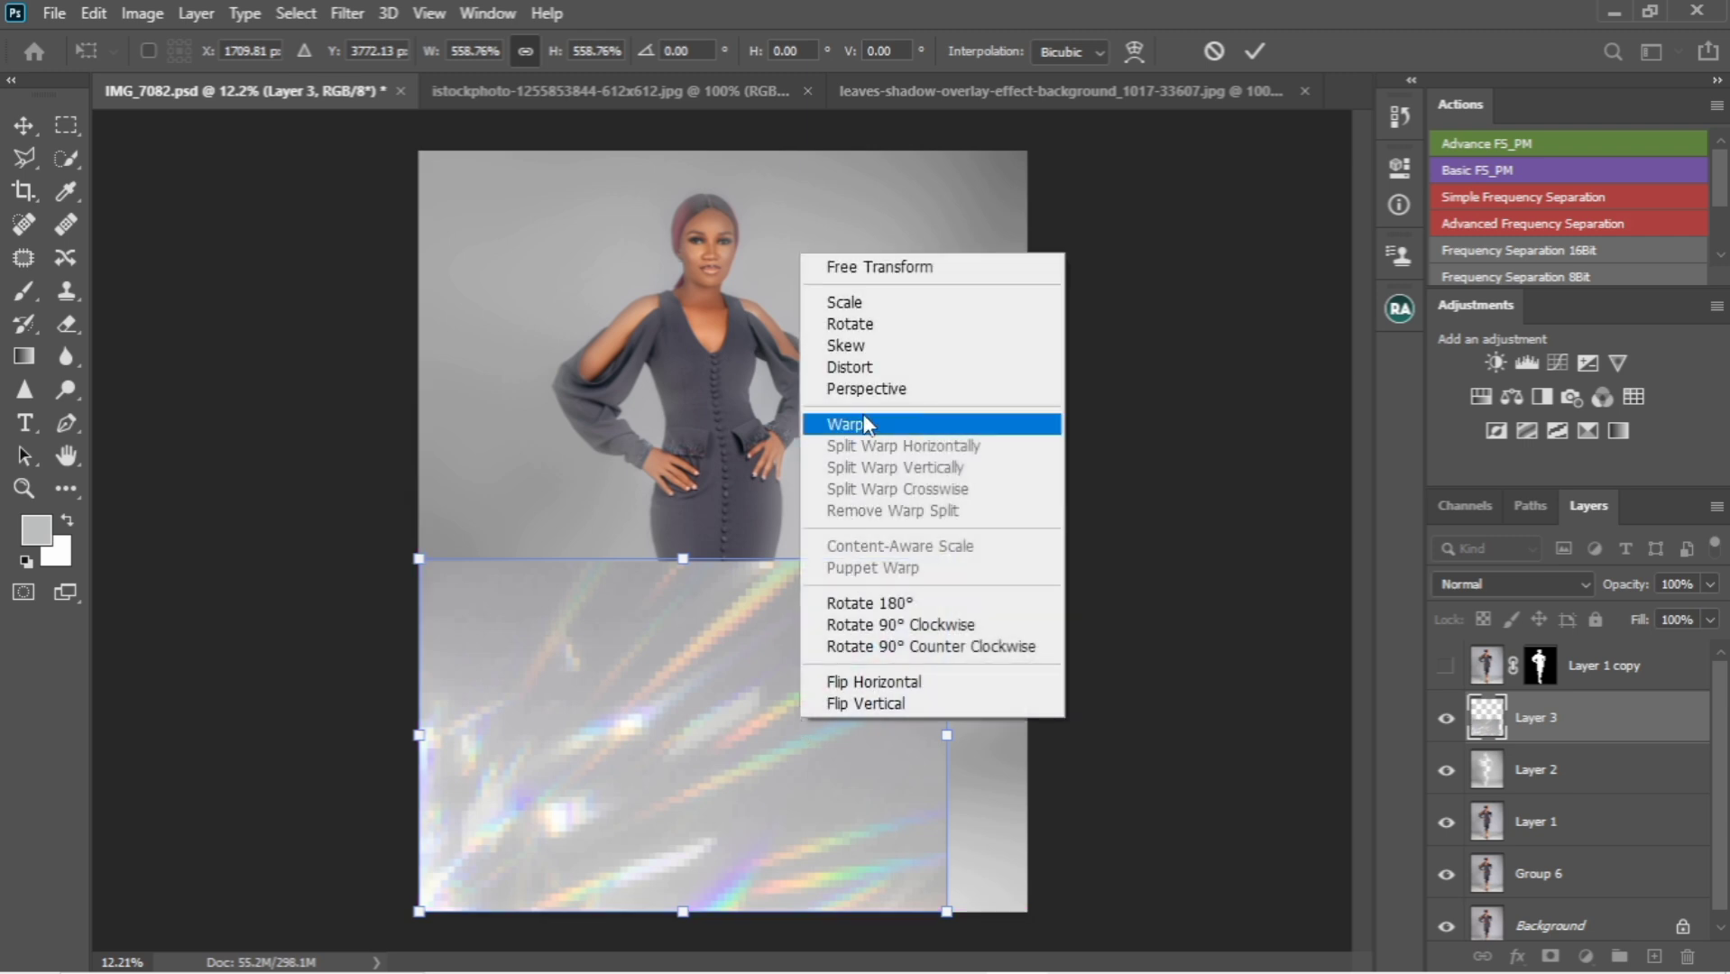
left_click(857, 368)
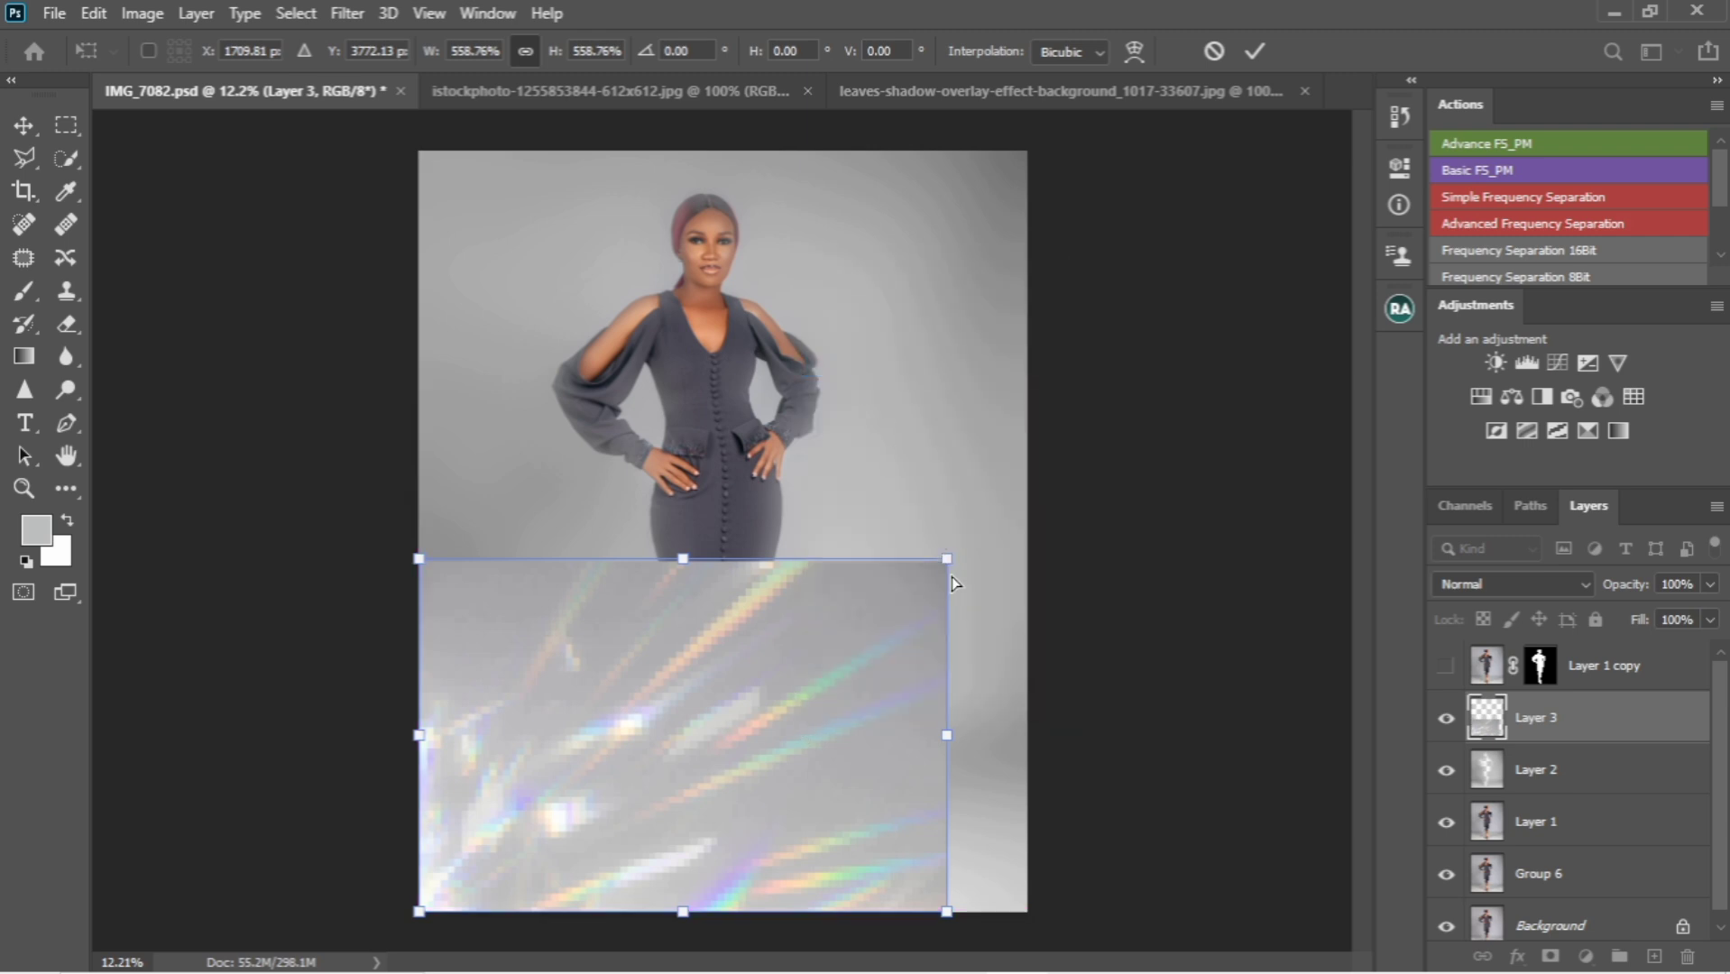
left_click_drag(949, 564, 1061, 741)
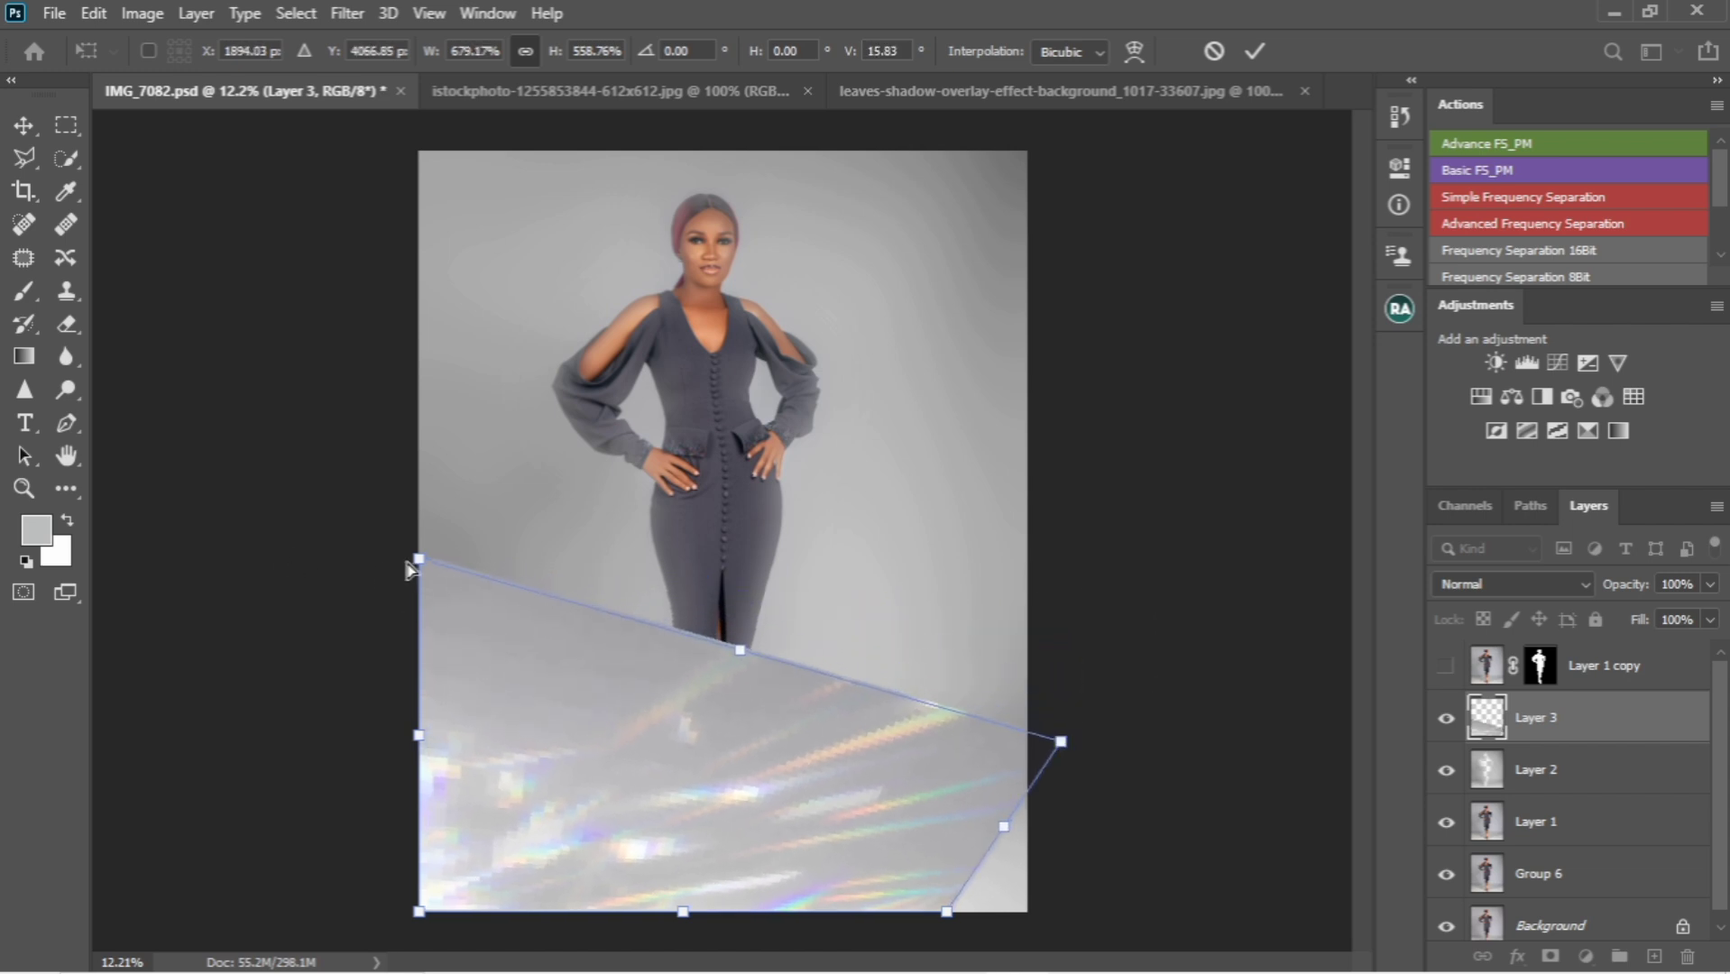
left_click_drag(418, 561, 407, 764)
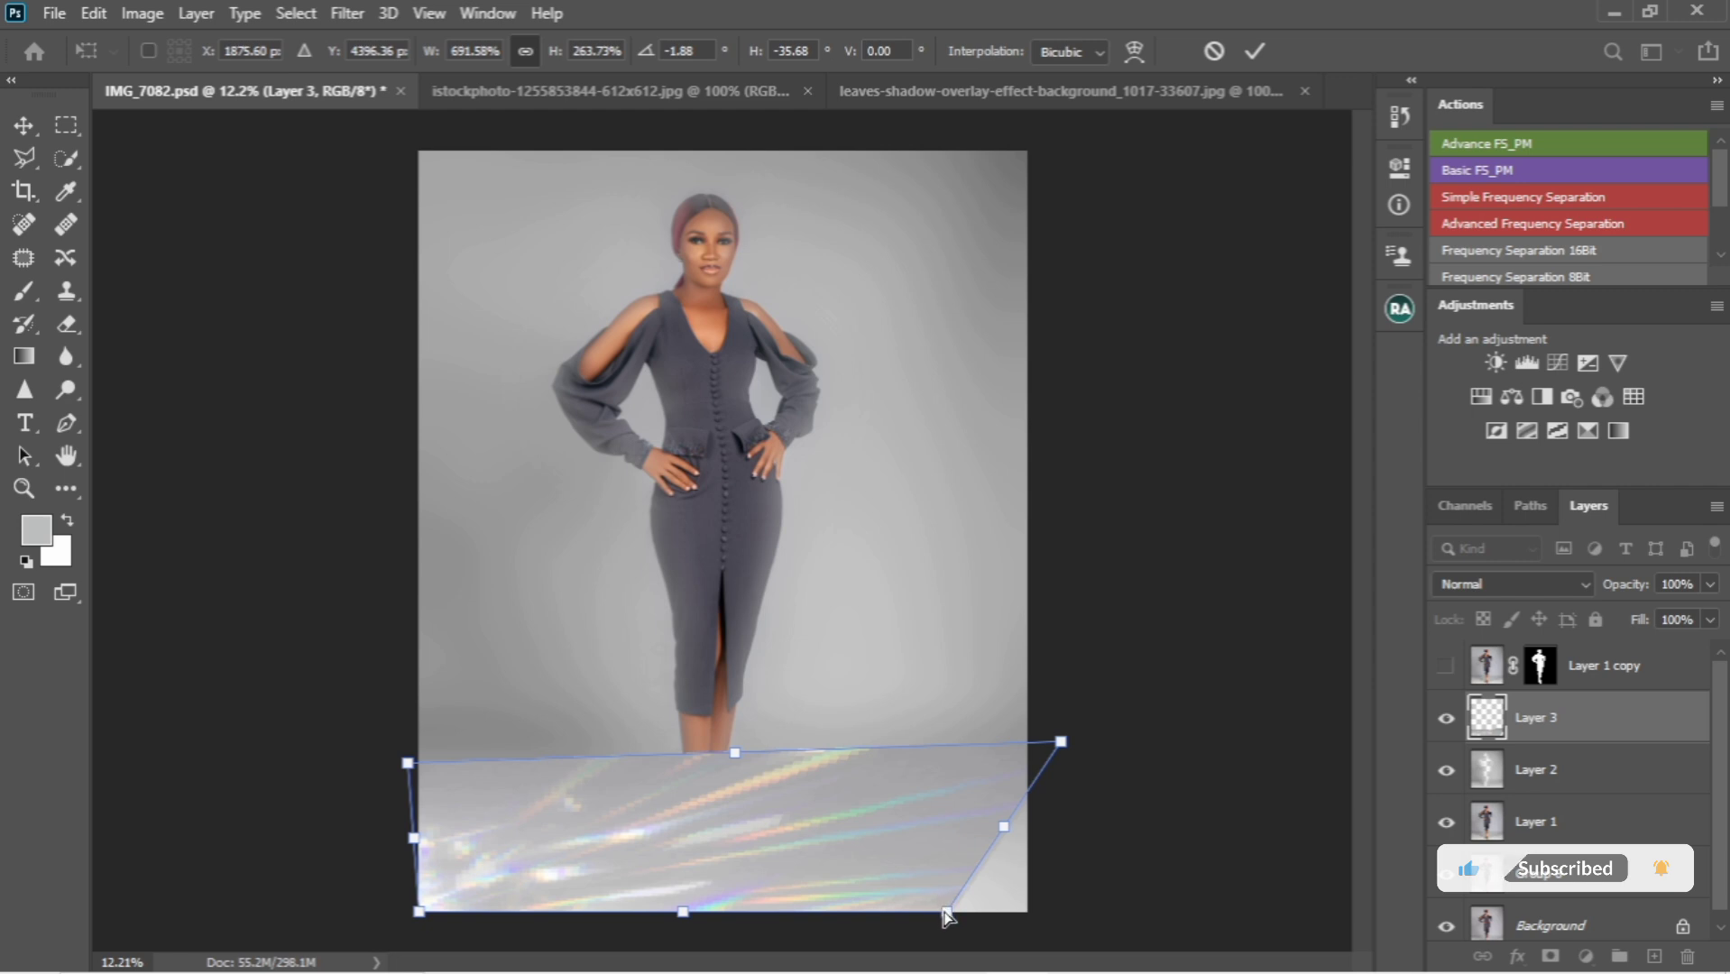
left_click_drag(947, 914, 1039, 938)
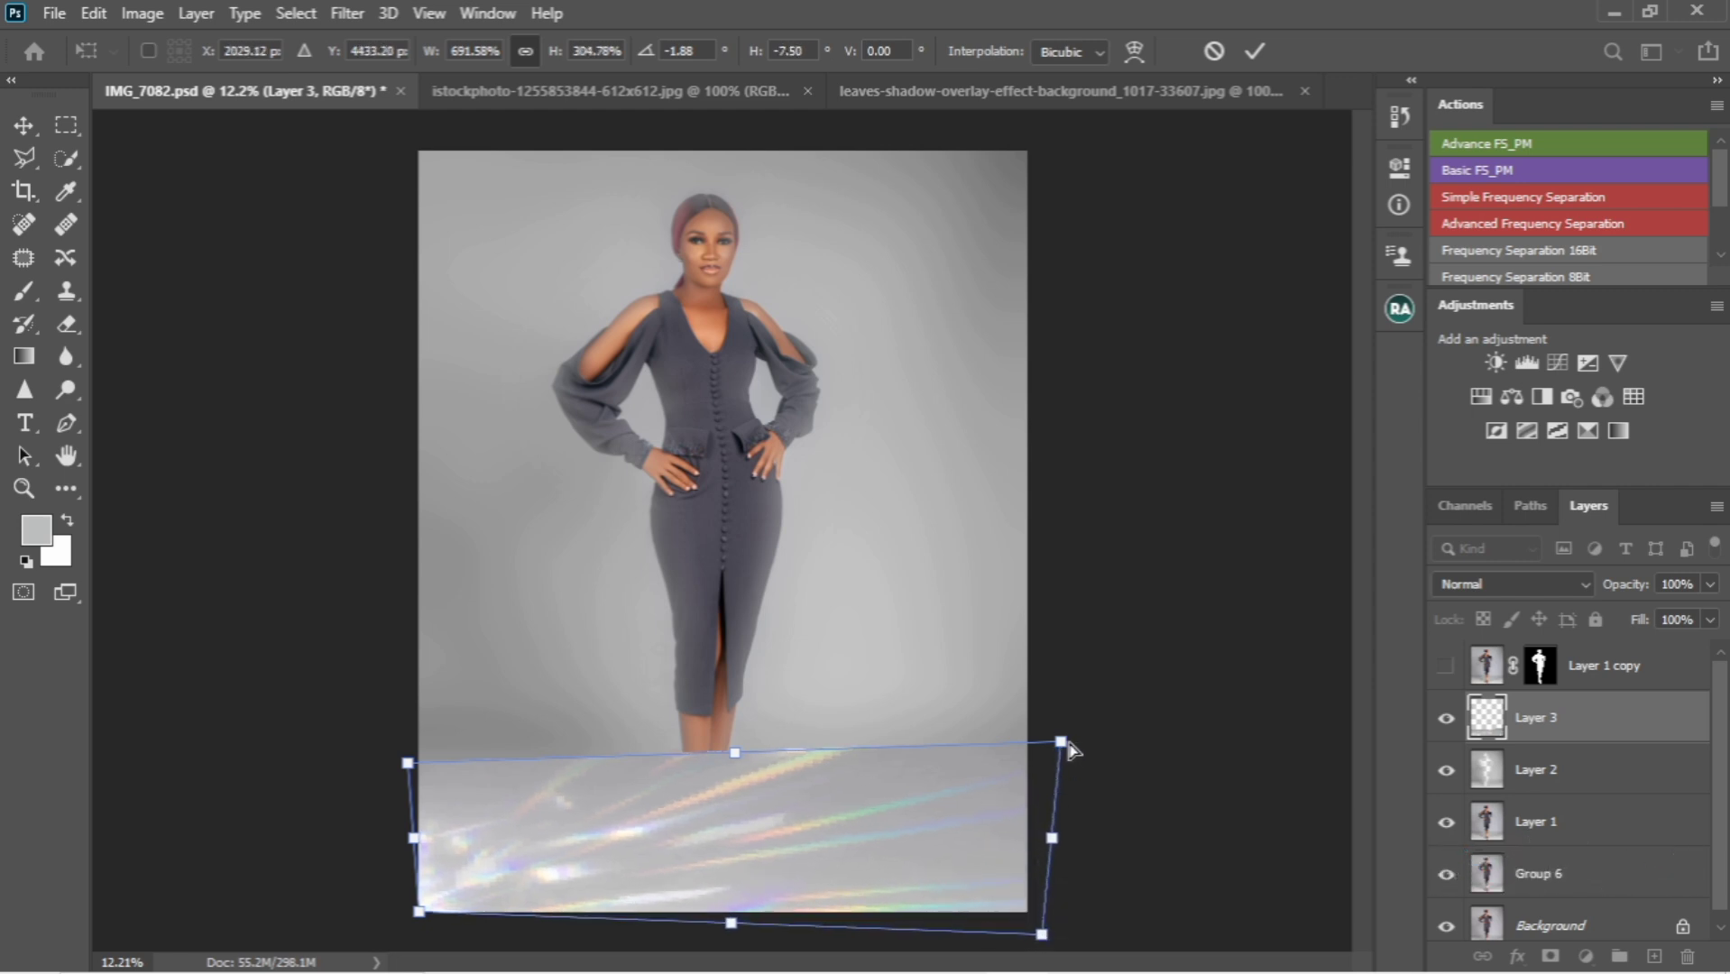
left_click_drag(1065, 741, 1080, 728)
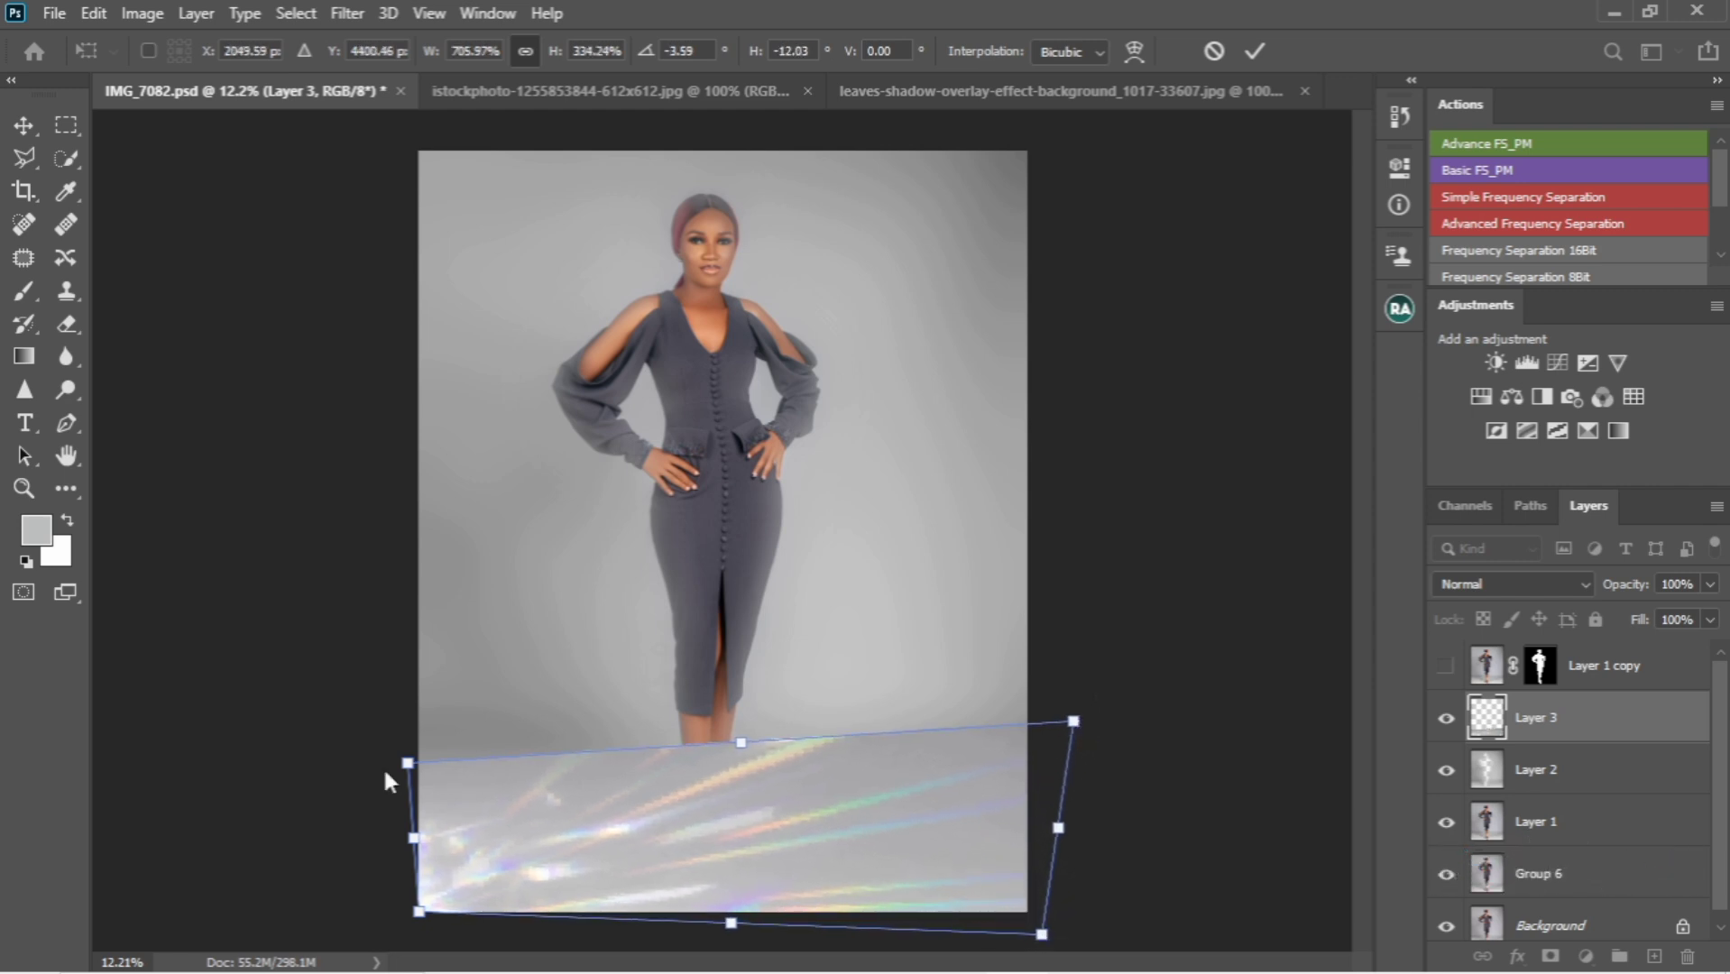
left_click_drag(408, 765, 407, 736)
key("Return")
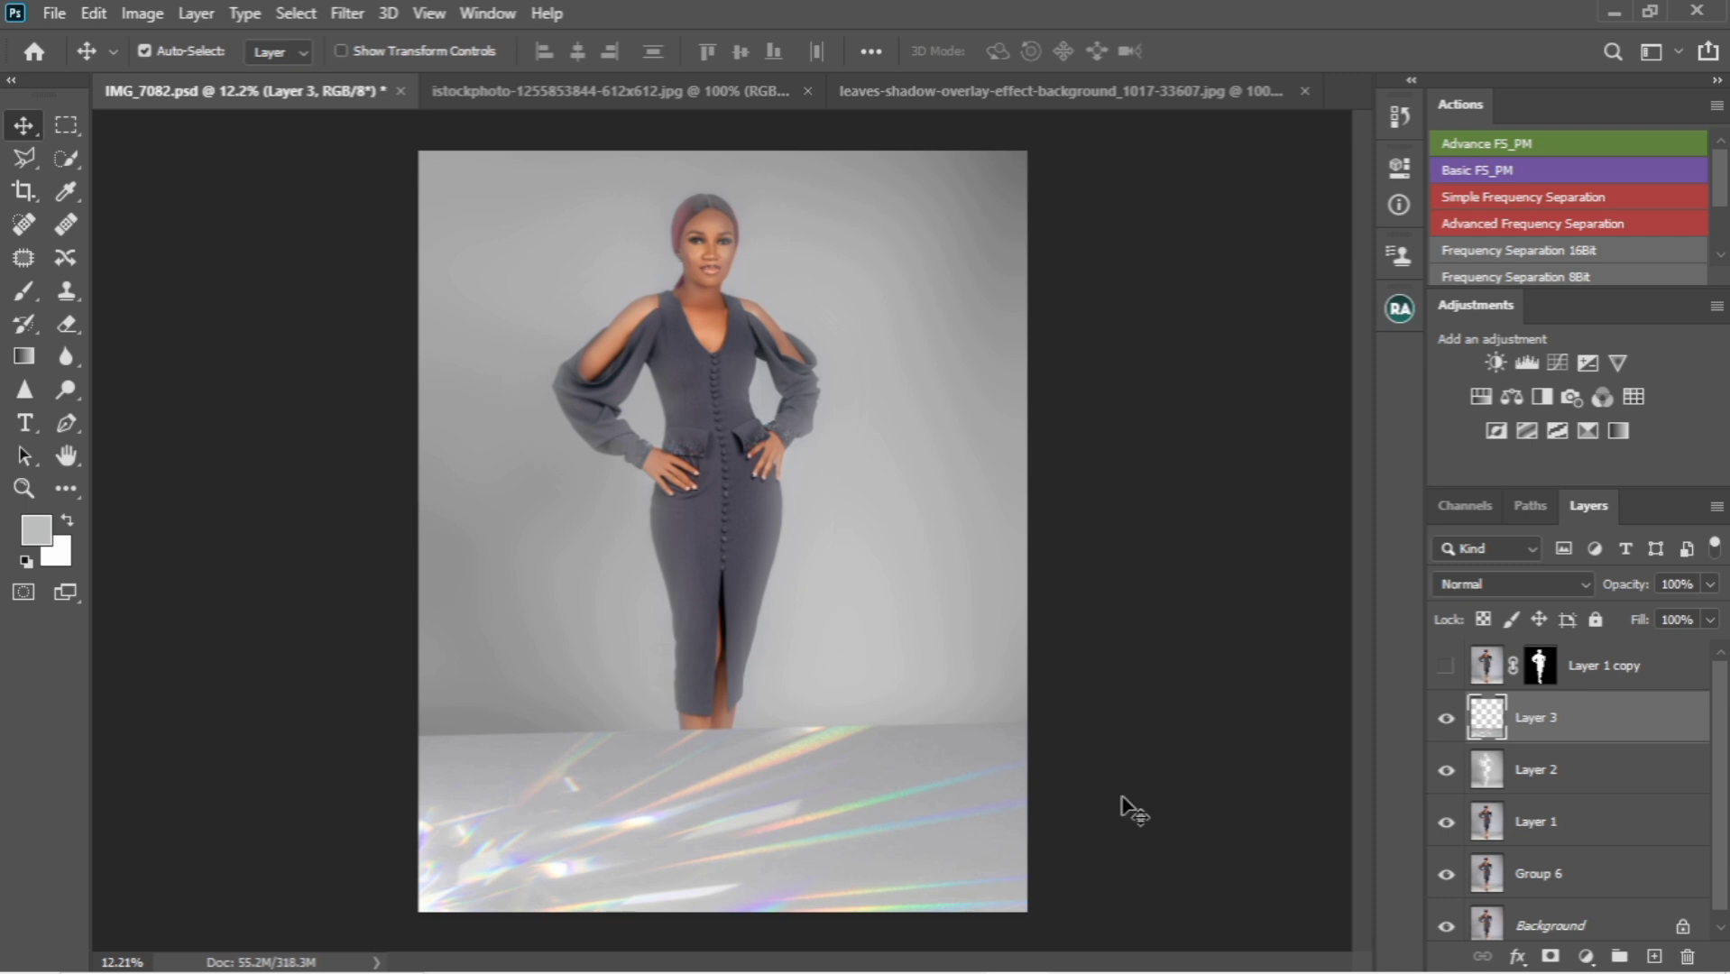
Step: Set the prism light layer's blend mode to Soft Light and warp its two upper corners slightly upward and outward past the portrait's sides
left_click(1477, 582)
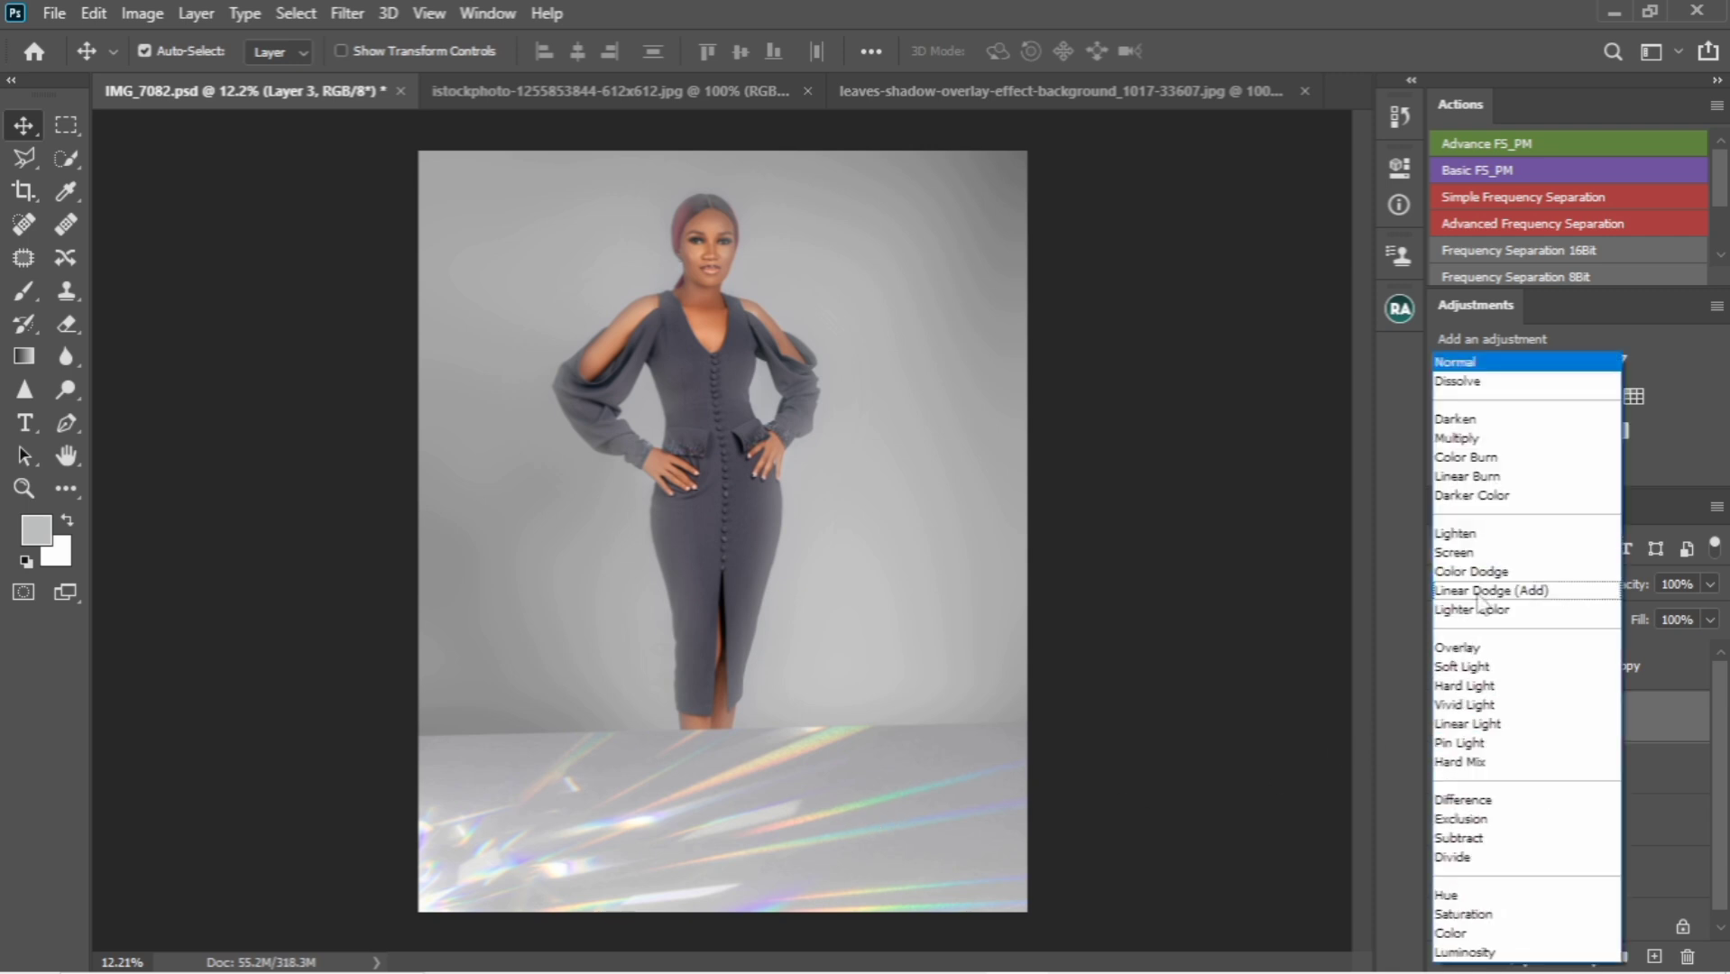
left_click(1464, 667)
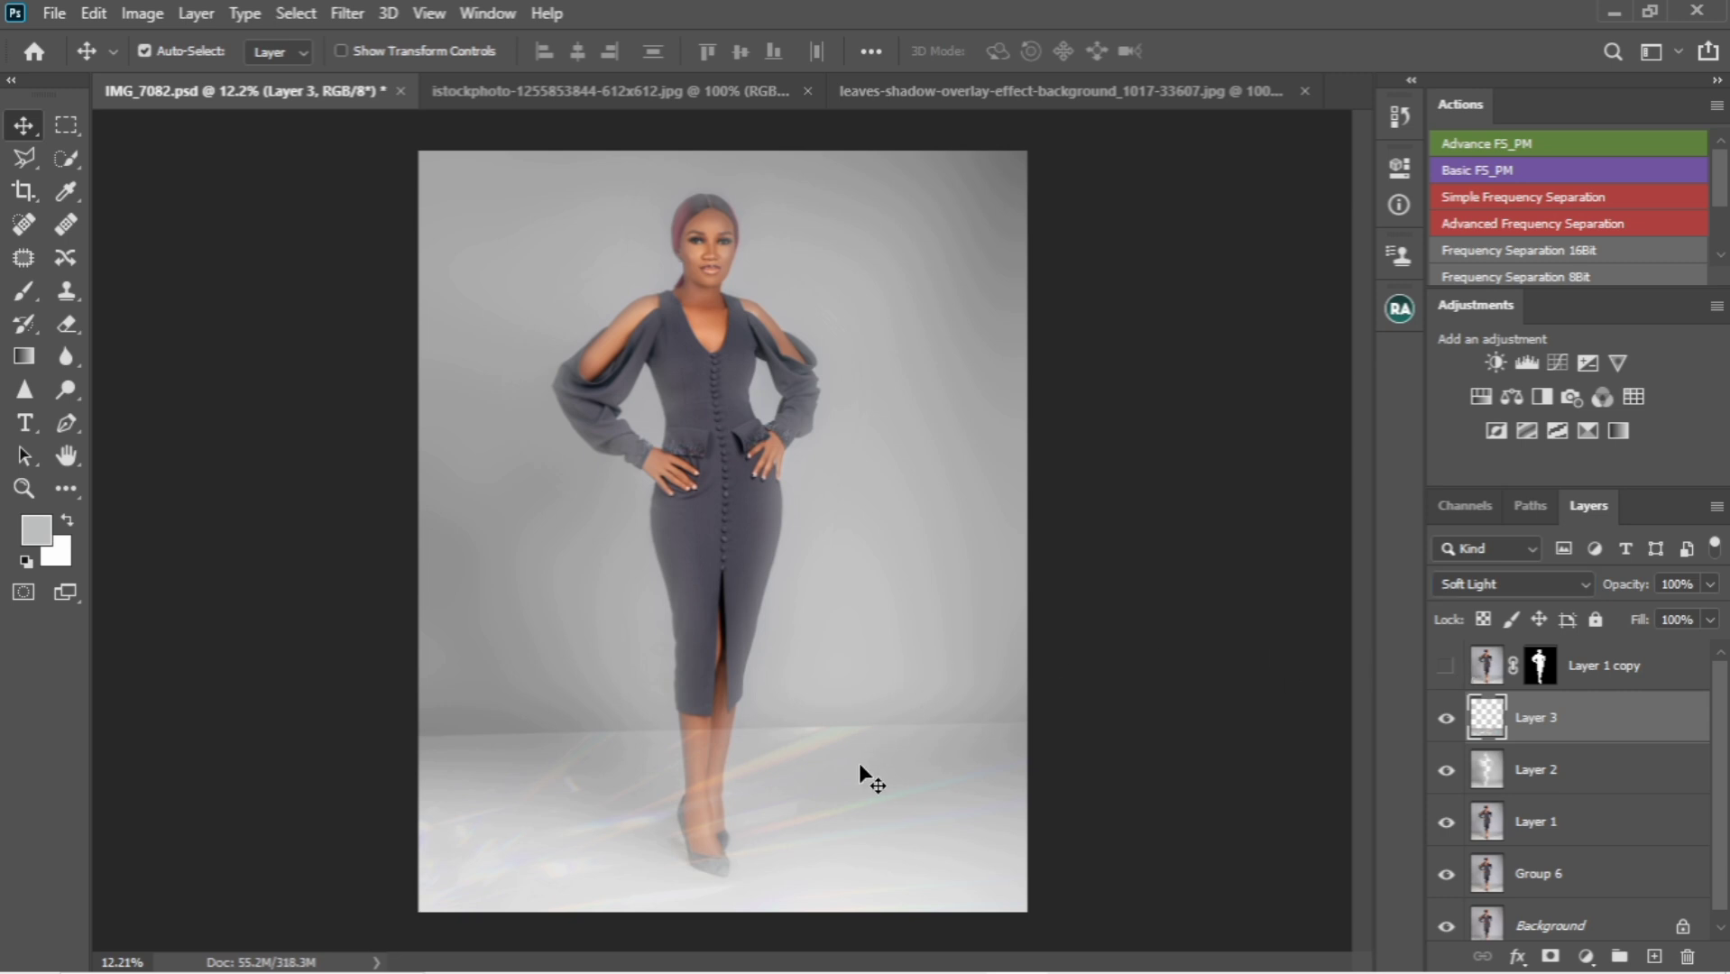
key("ctrl+t")
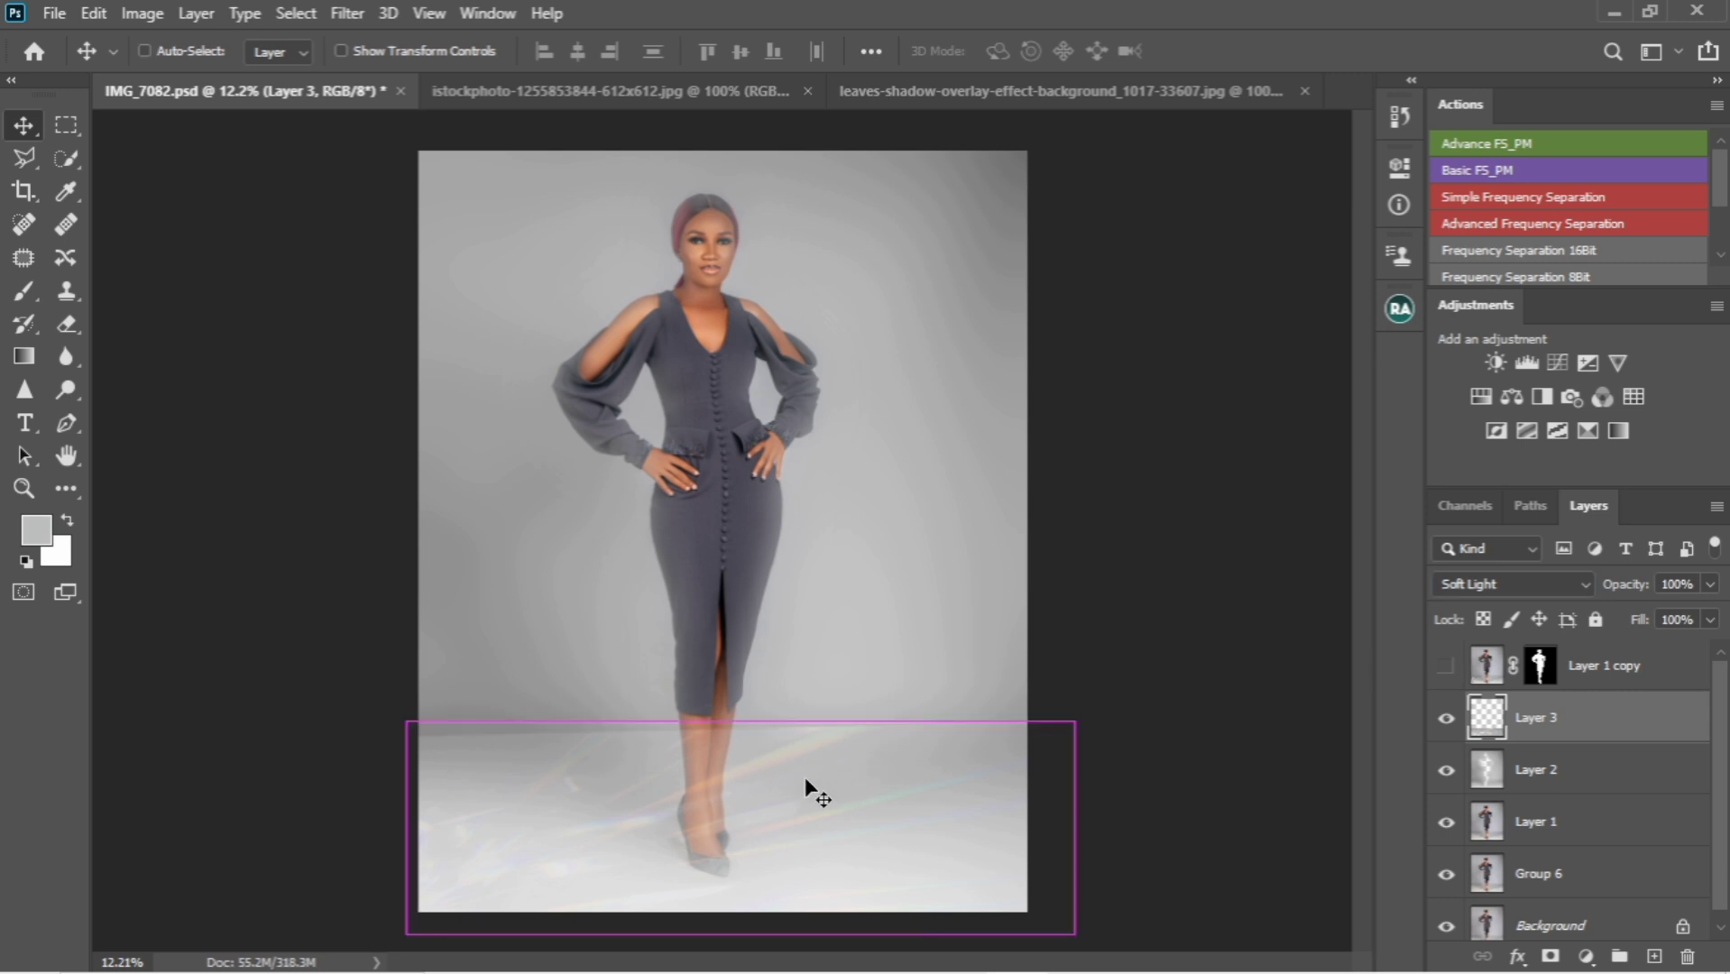
right_click(577, 768)
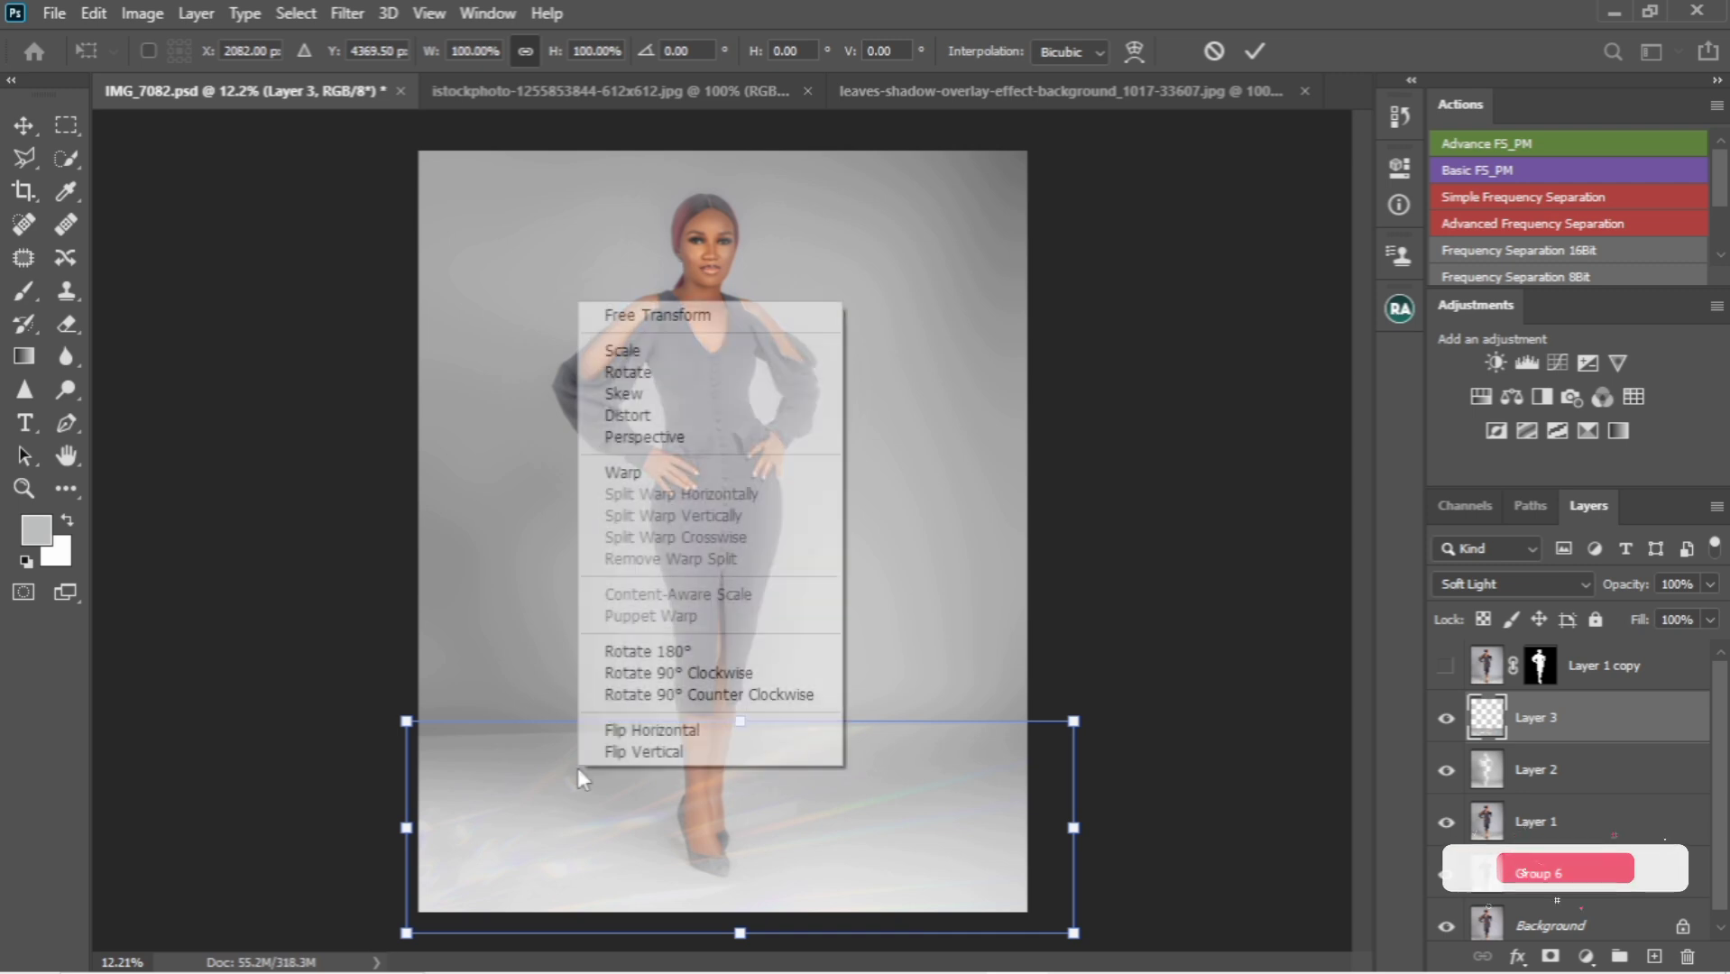
left_click(654, 486)
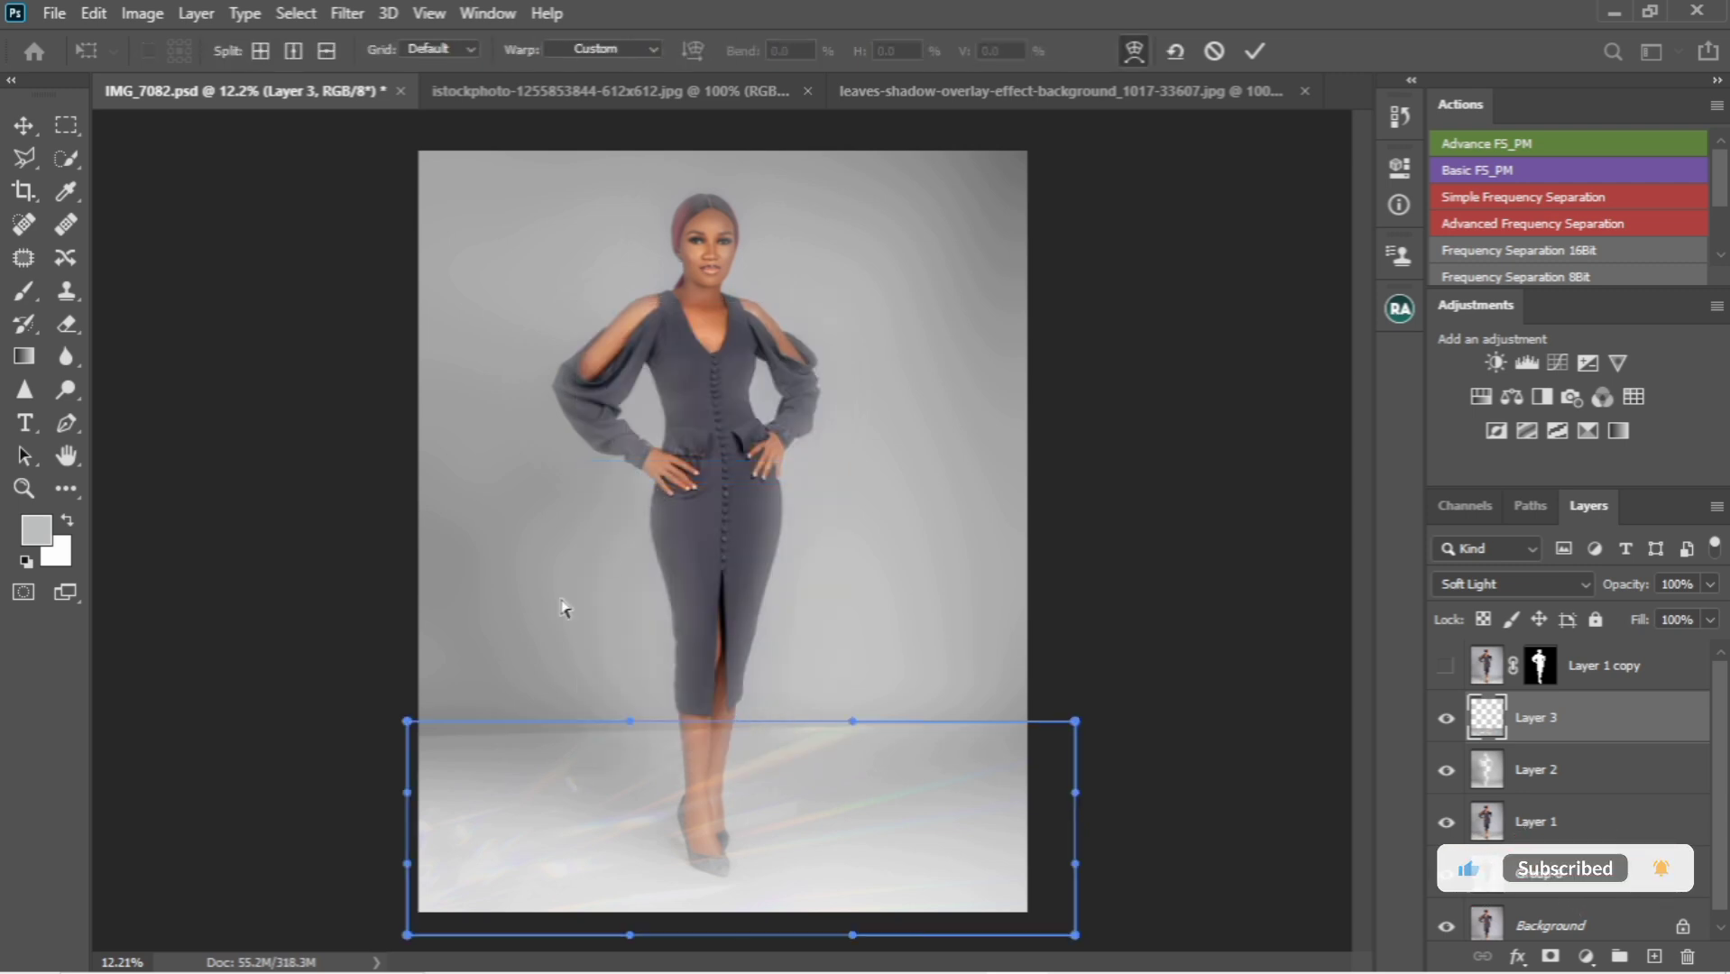
left_click_drag(407, 721, 392, 695)
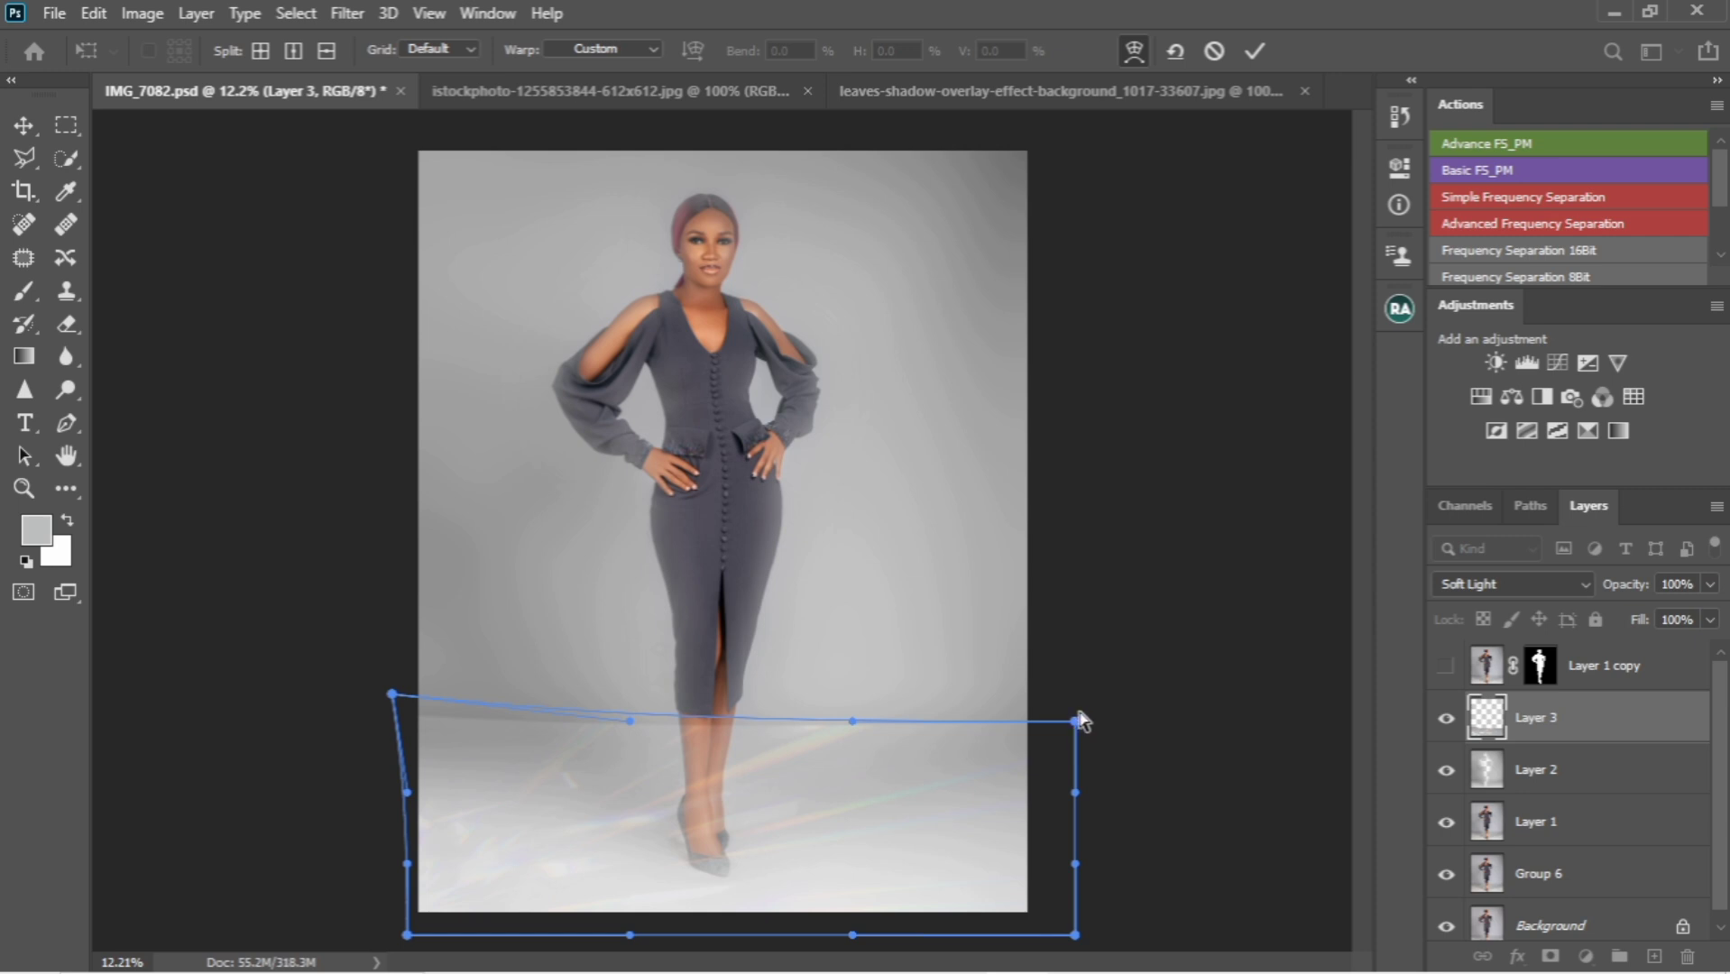
left_click_drag(1075, 722, 1086, 705)
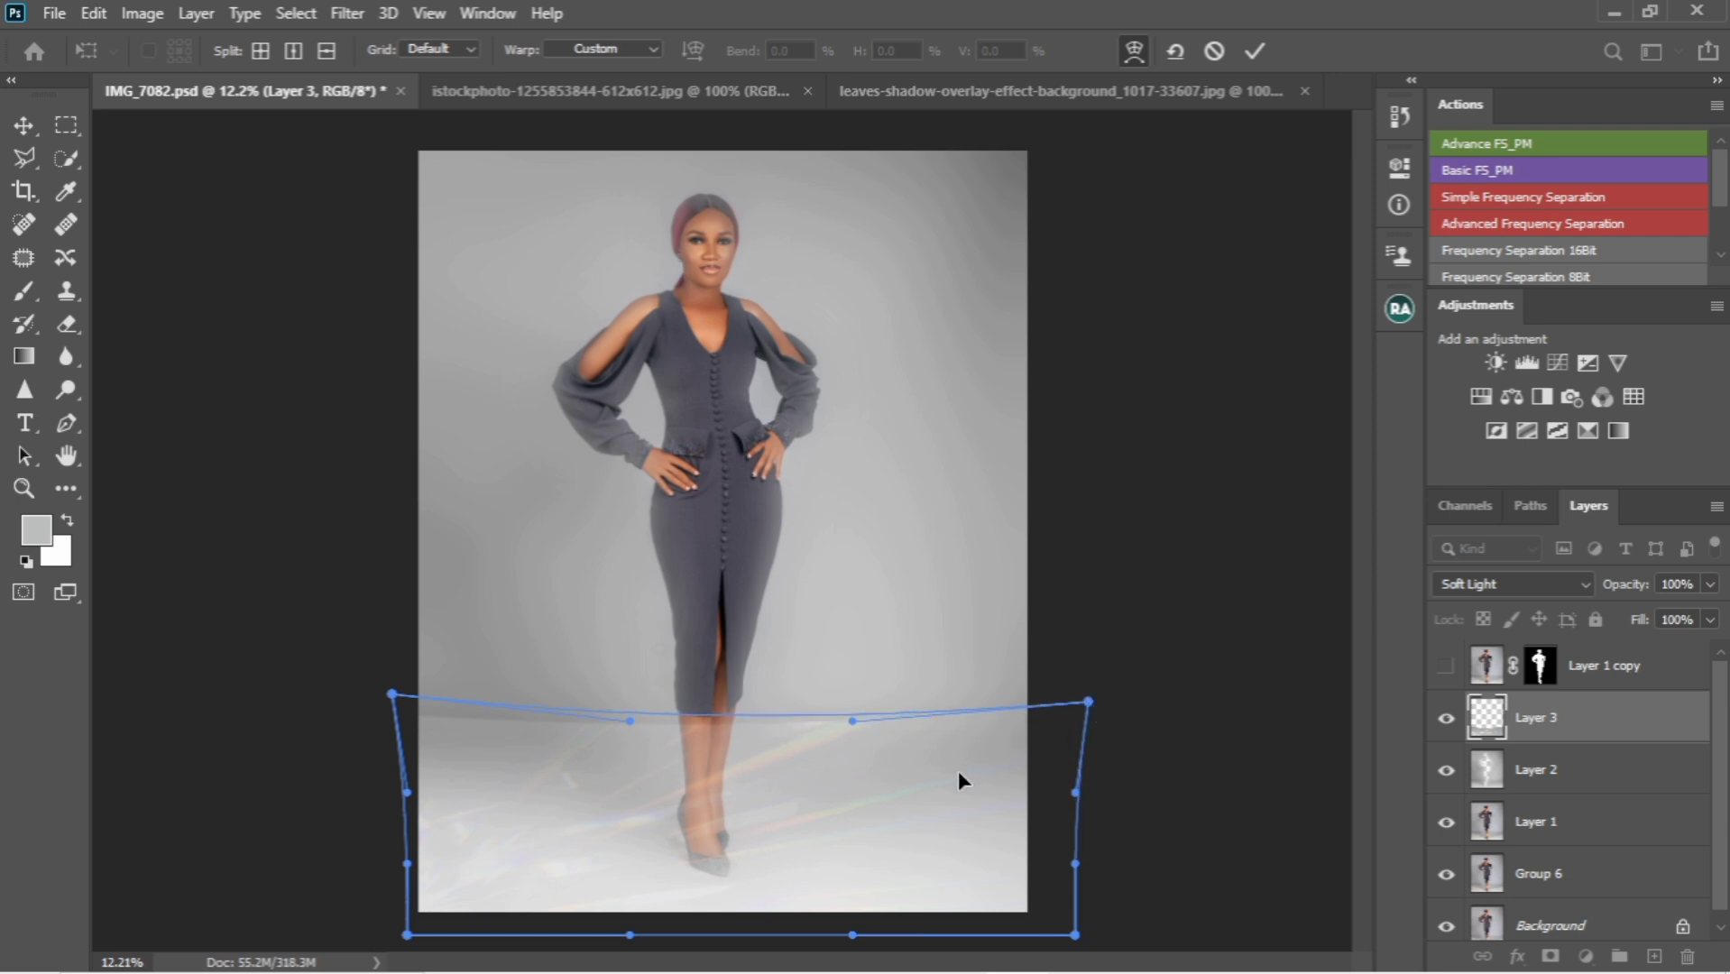
key("Return")
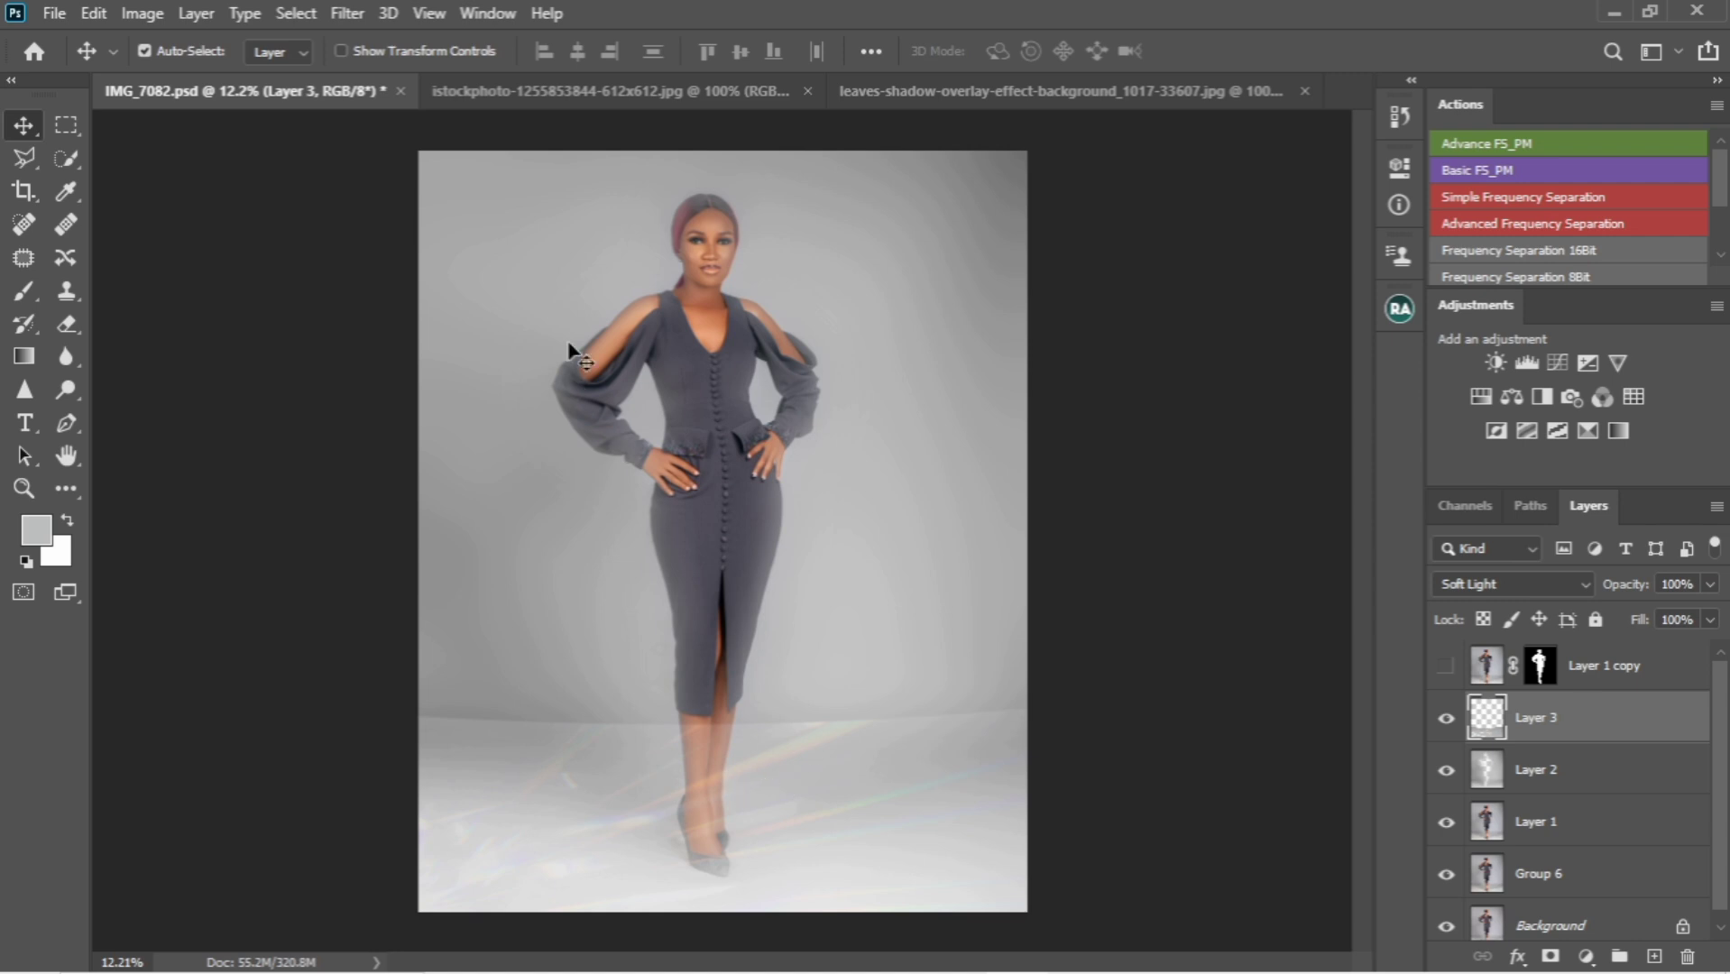
Step: Soften the prism light layer with a Gaussian Blur of 5 pixels radius
left_click(352, 11)
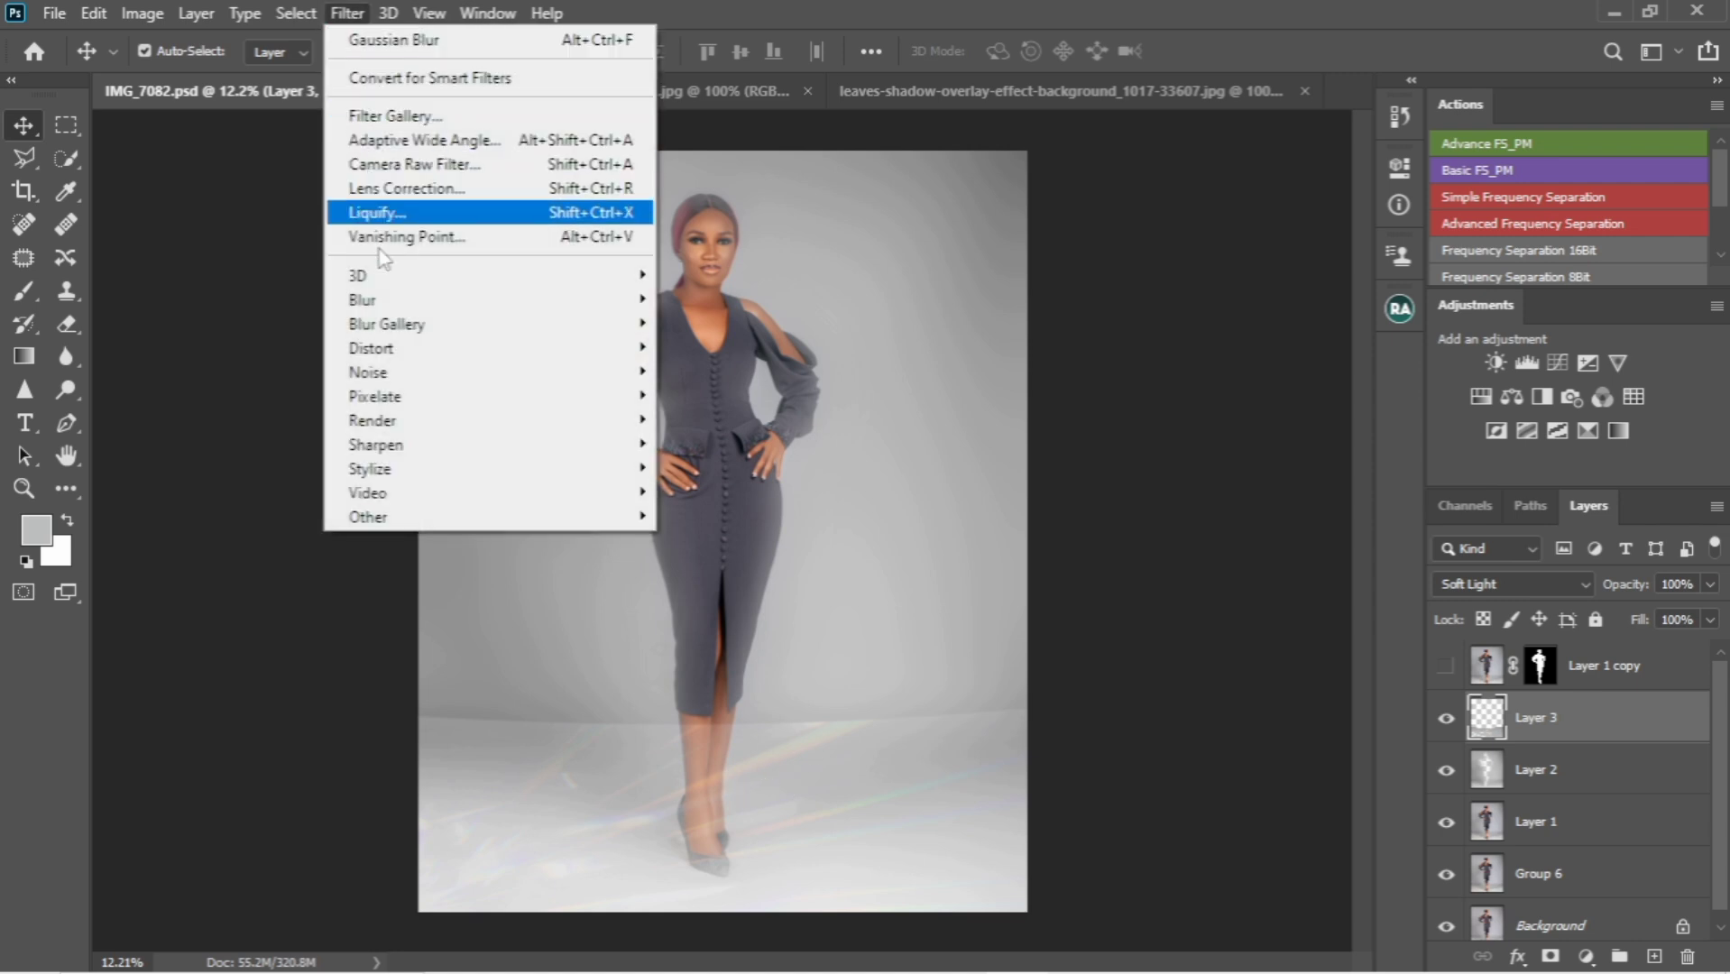
mouse_move(383, 311)
left_click(845, 395)
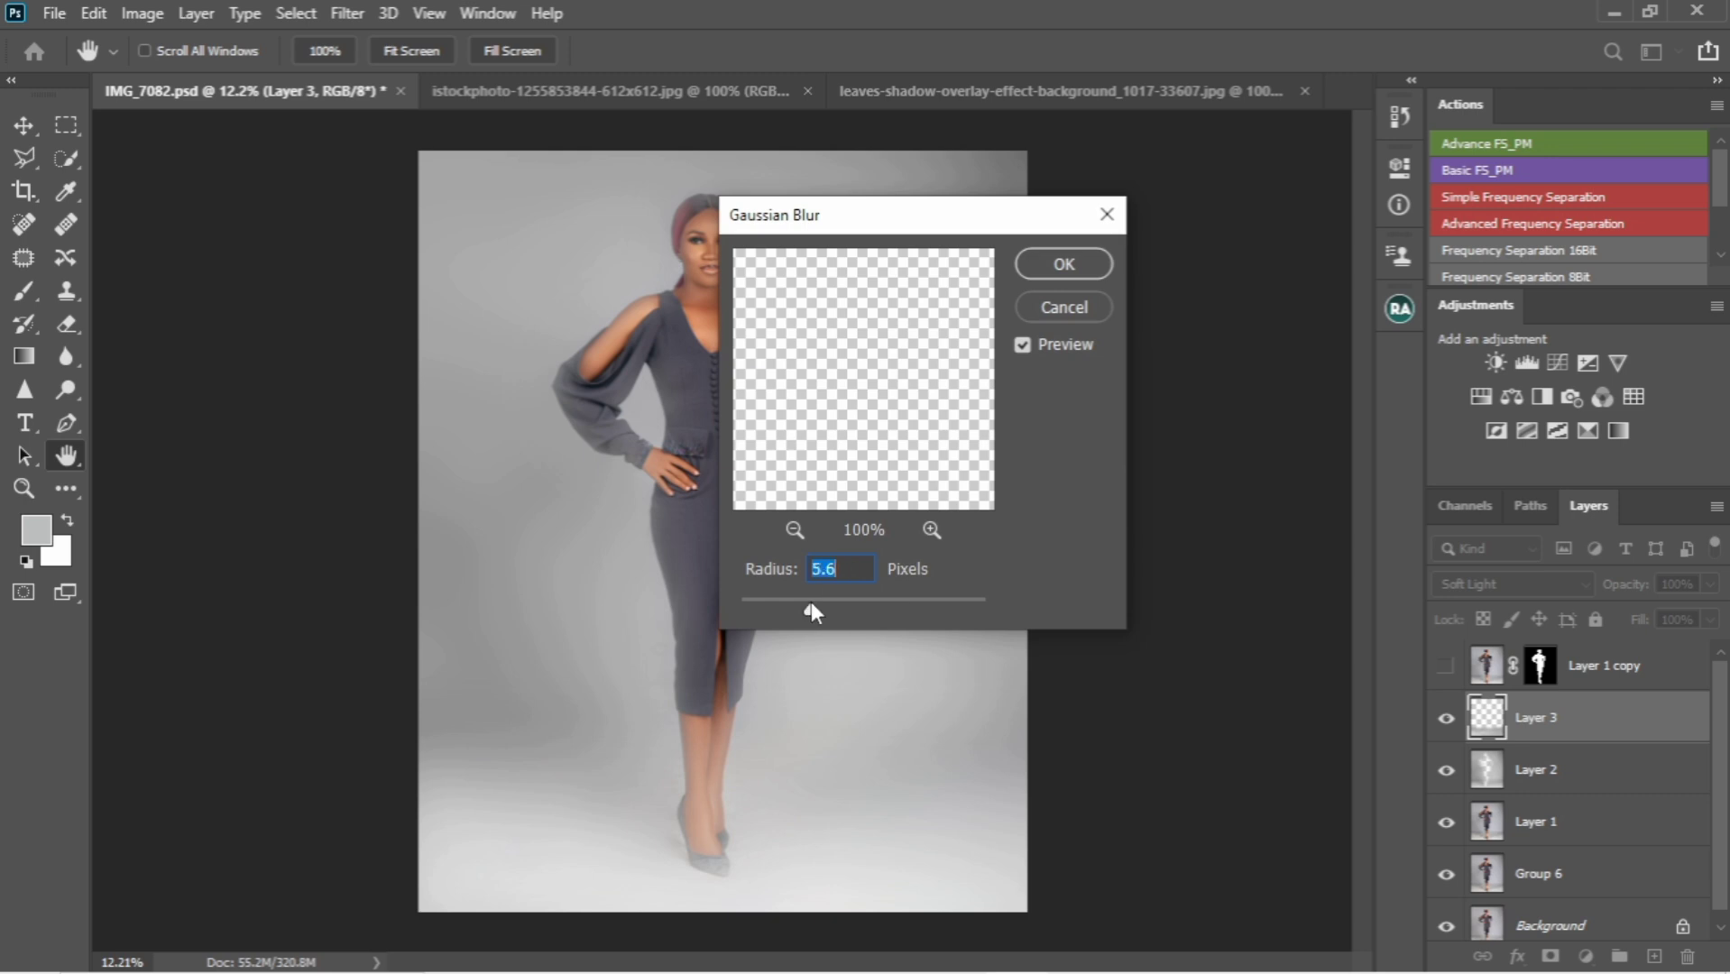
left_click_drag(811, 604, 802, 604)
type("5")
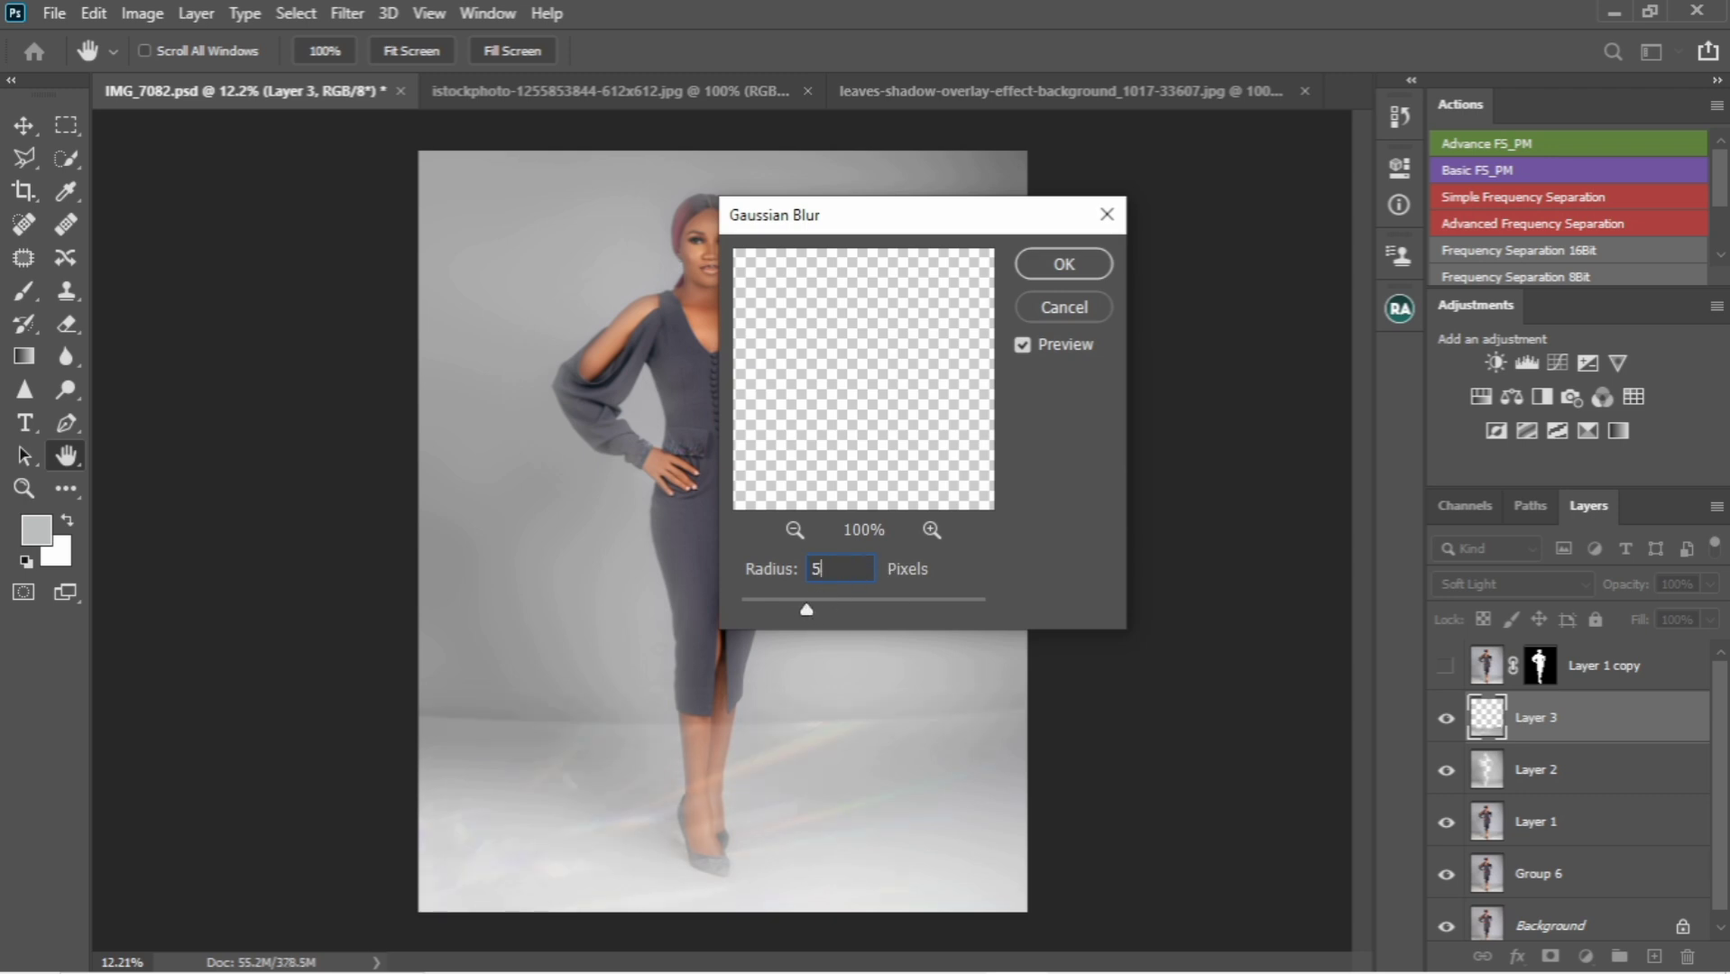
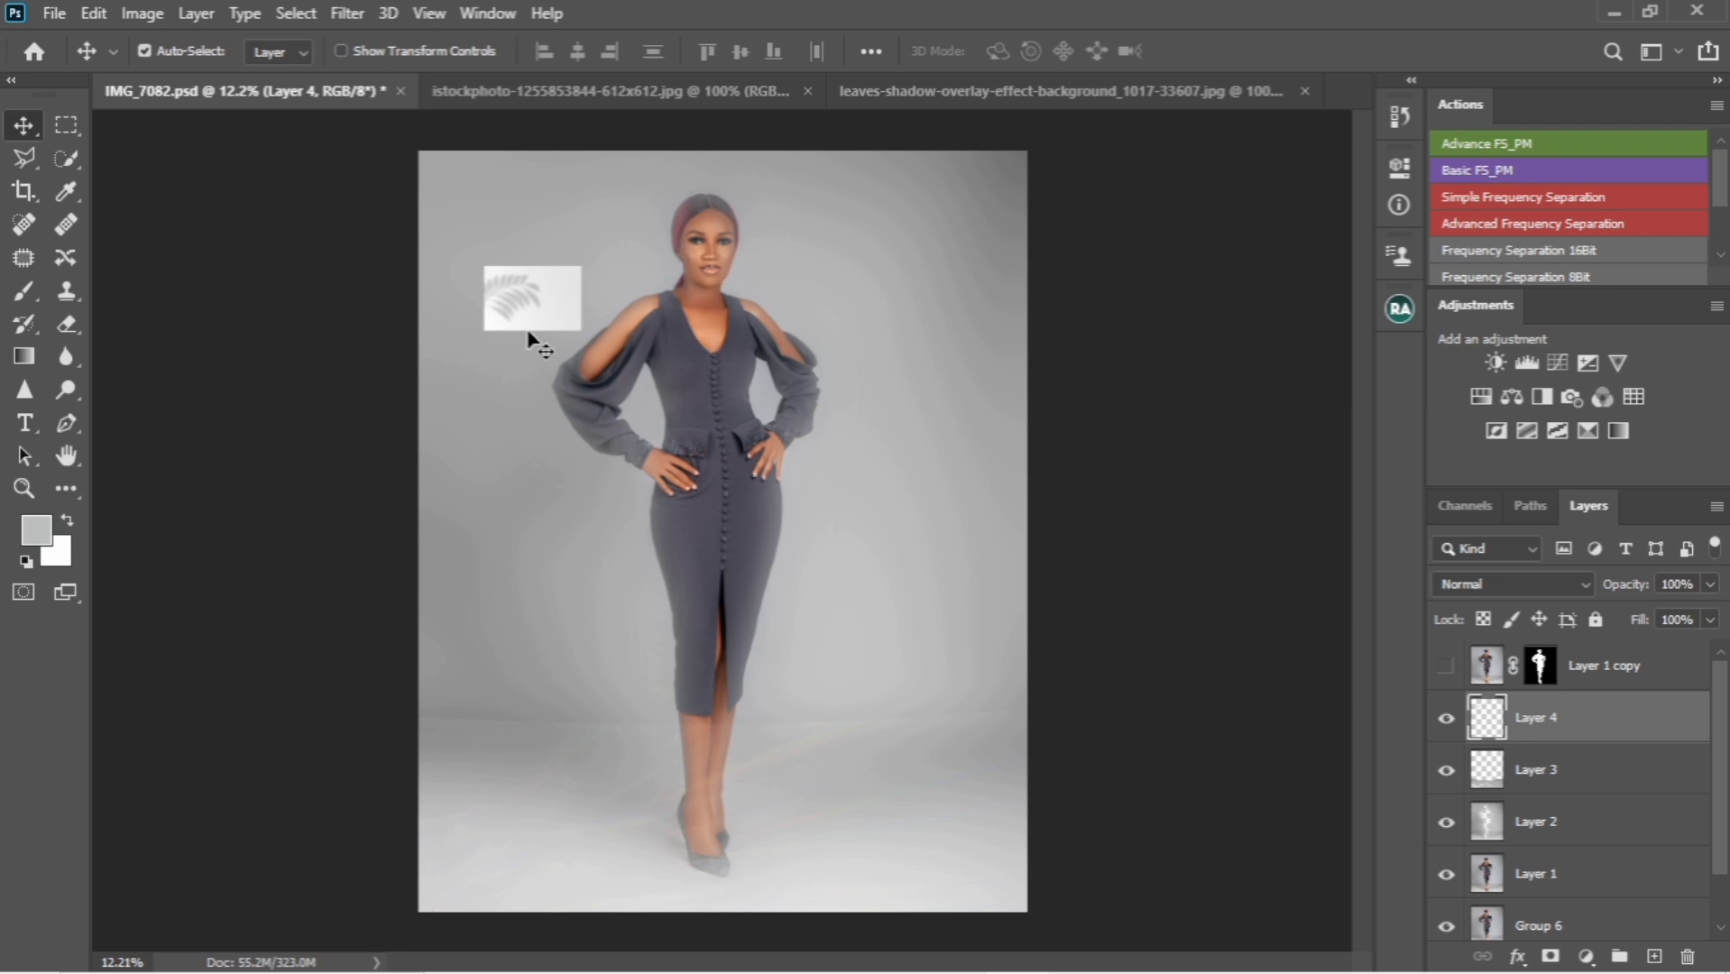
Step: Enlarge the leaf shadow layer and rotate it slightly counterclockwise so the leaf fills the portrait's upper-left corner, and apply the transform
key("ctrl+t")
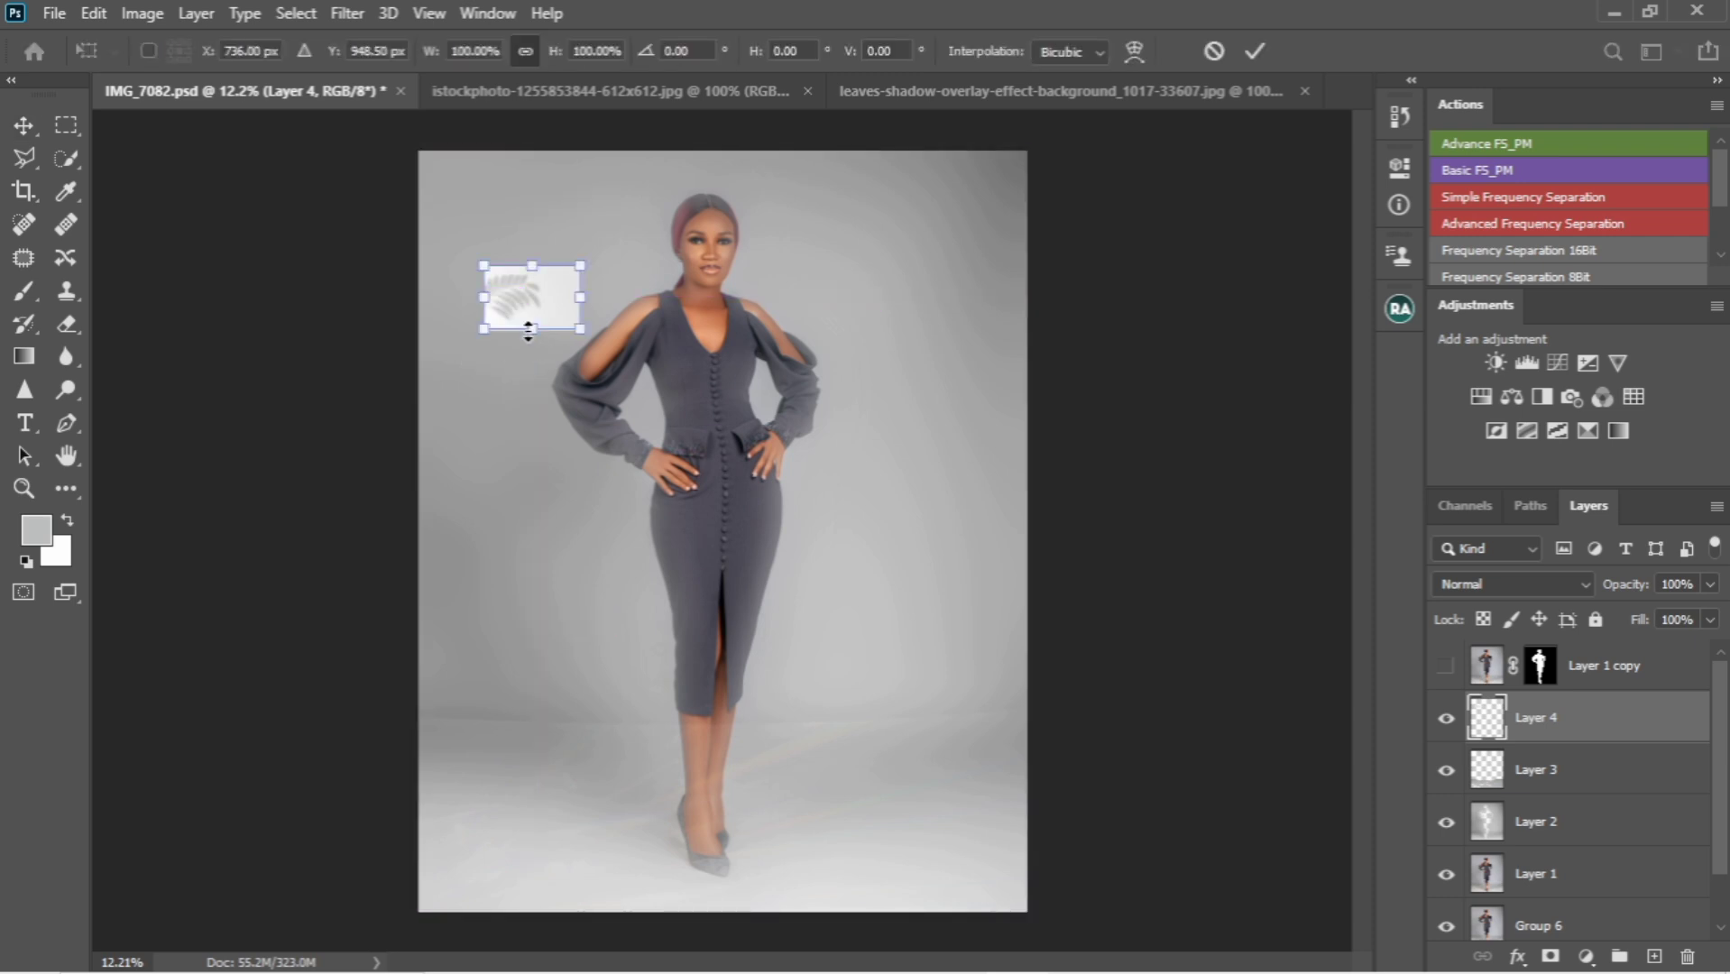
left_click_drag(465, 256, 280, 130)
left_click_drag(582, 330, 809, 453)
mouse_move(587, 267)
left_mouse_down()
mouse_move(617, 283)
mouse_move(595, 253)
left_mouse_up()
key("Return")
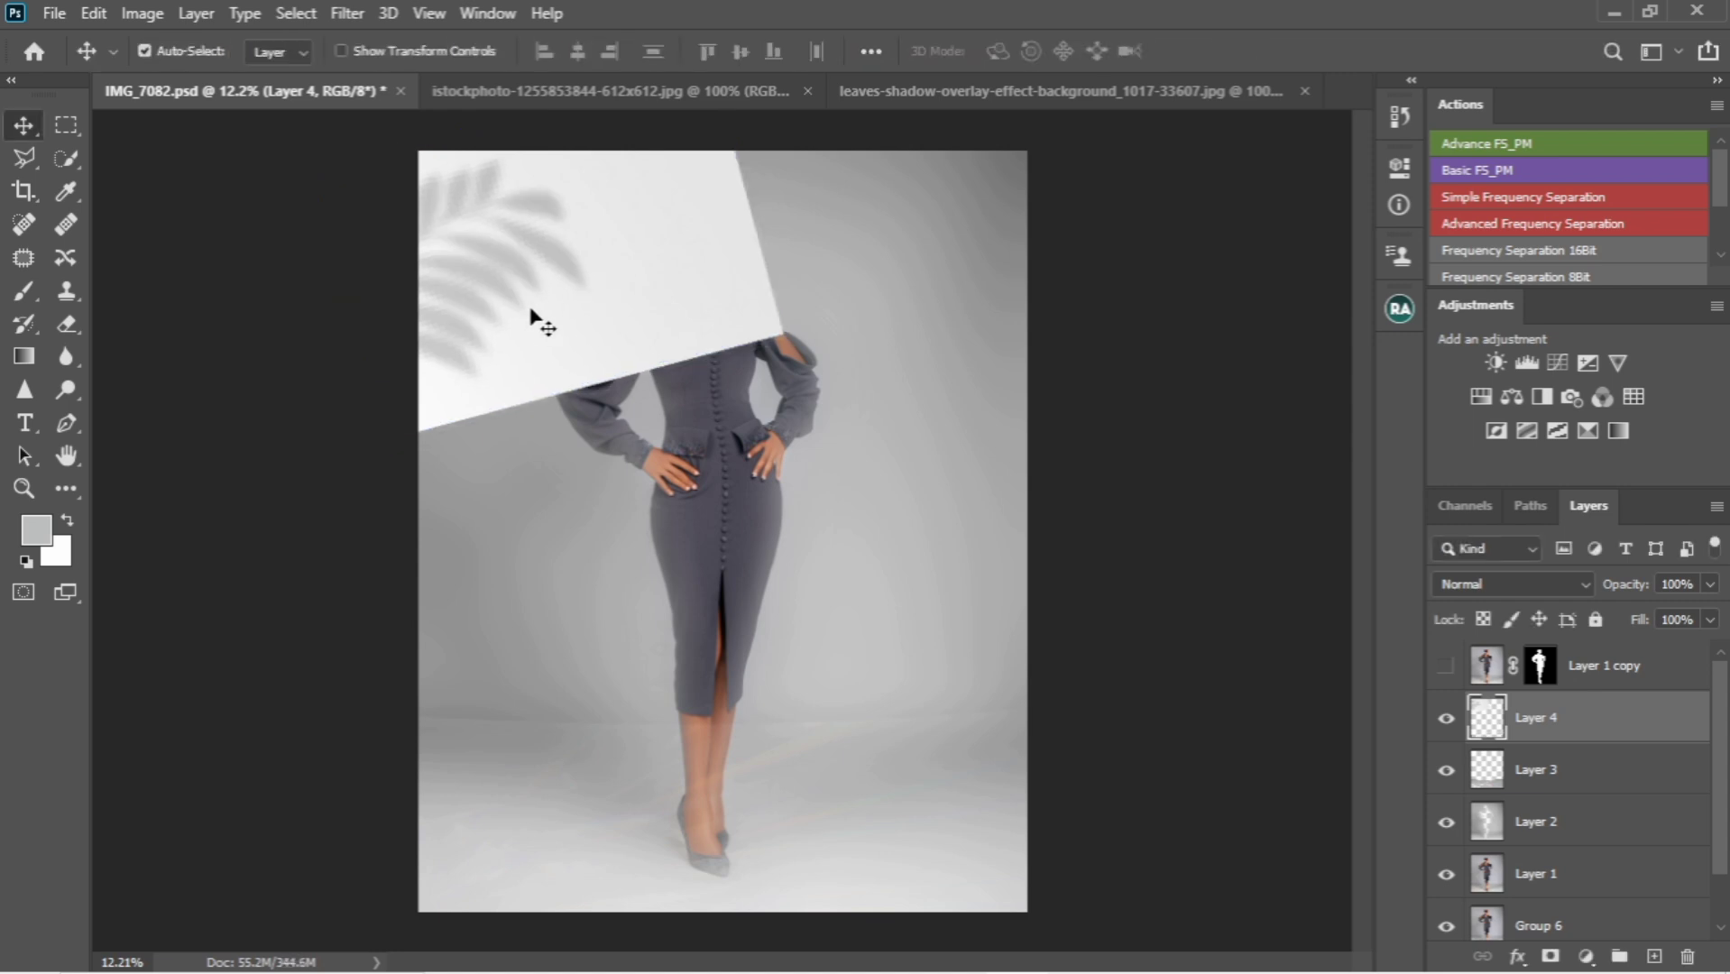
left_click(1489, 586)
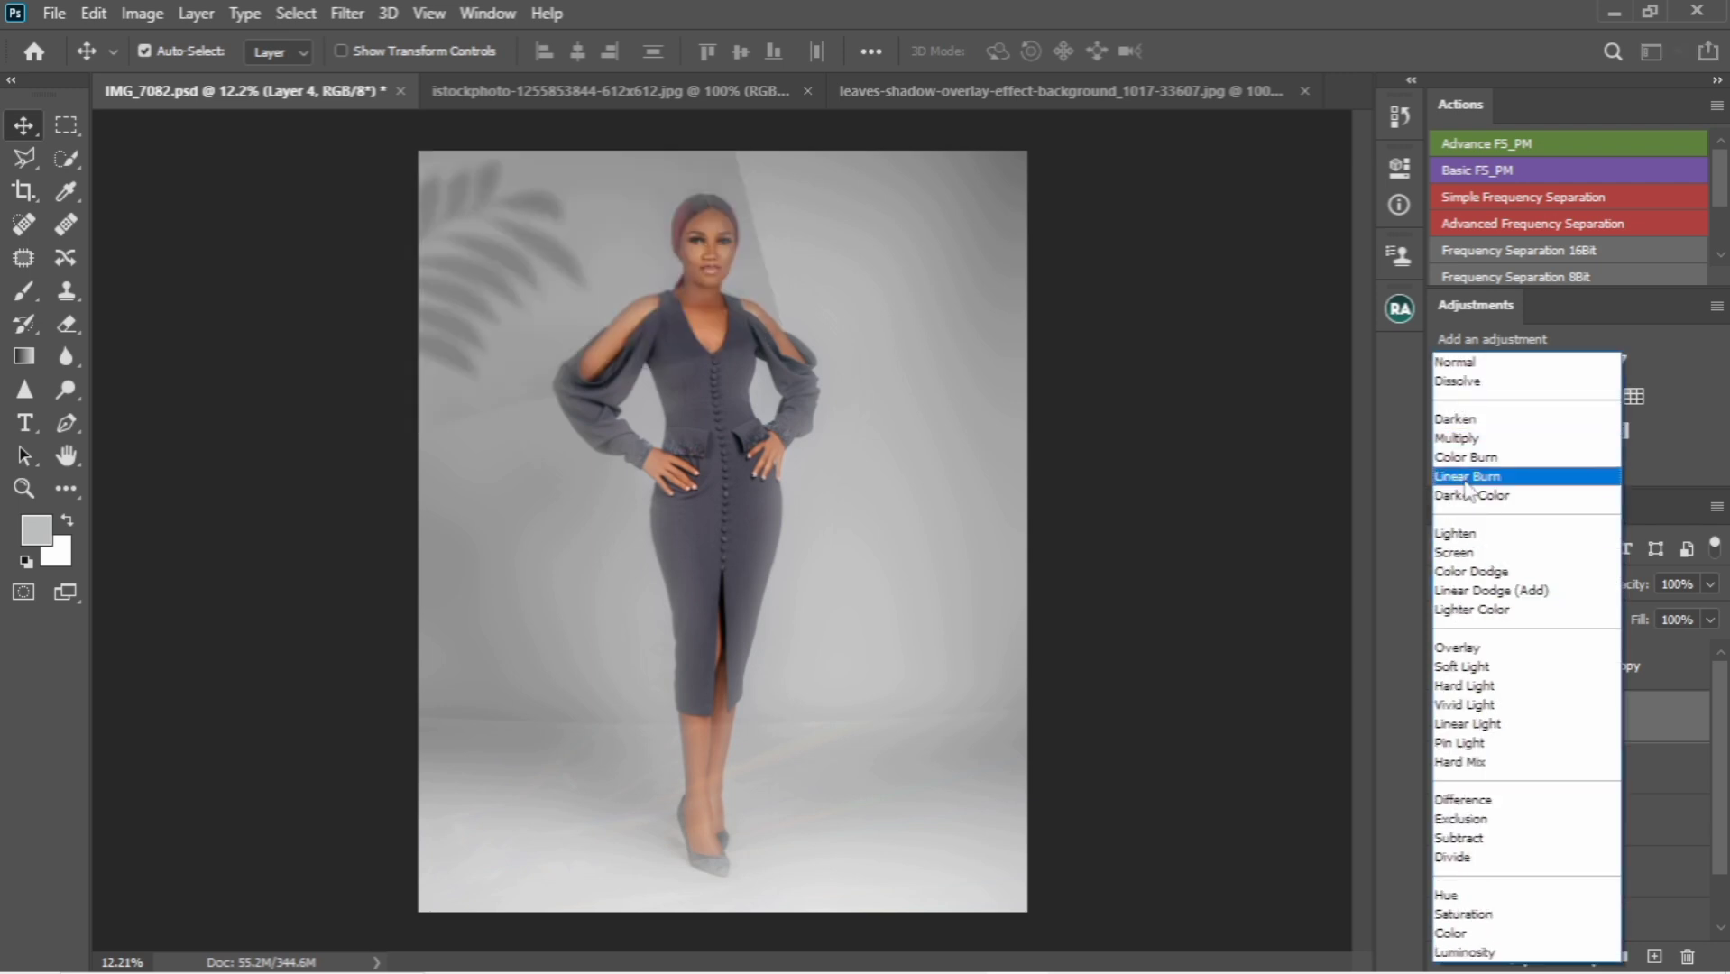
key("Down")
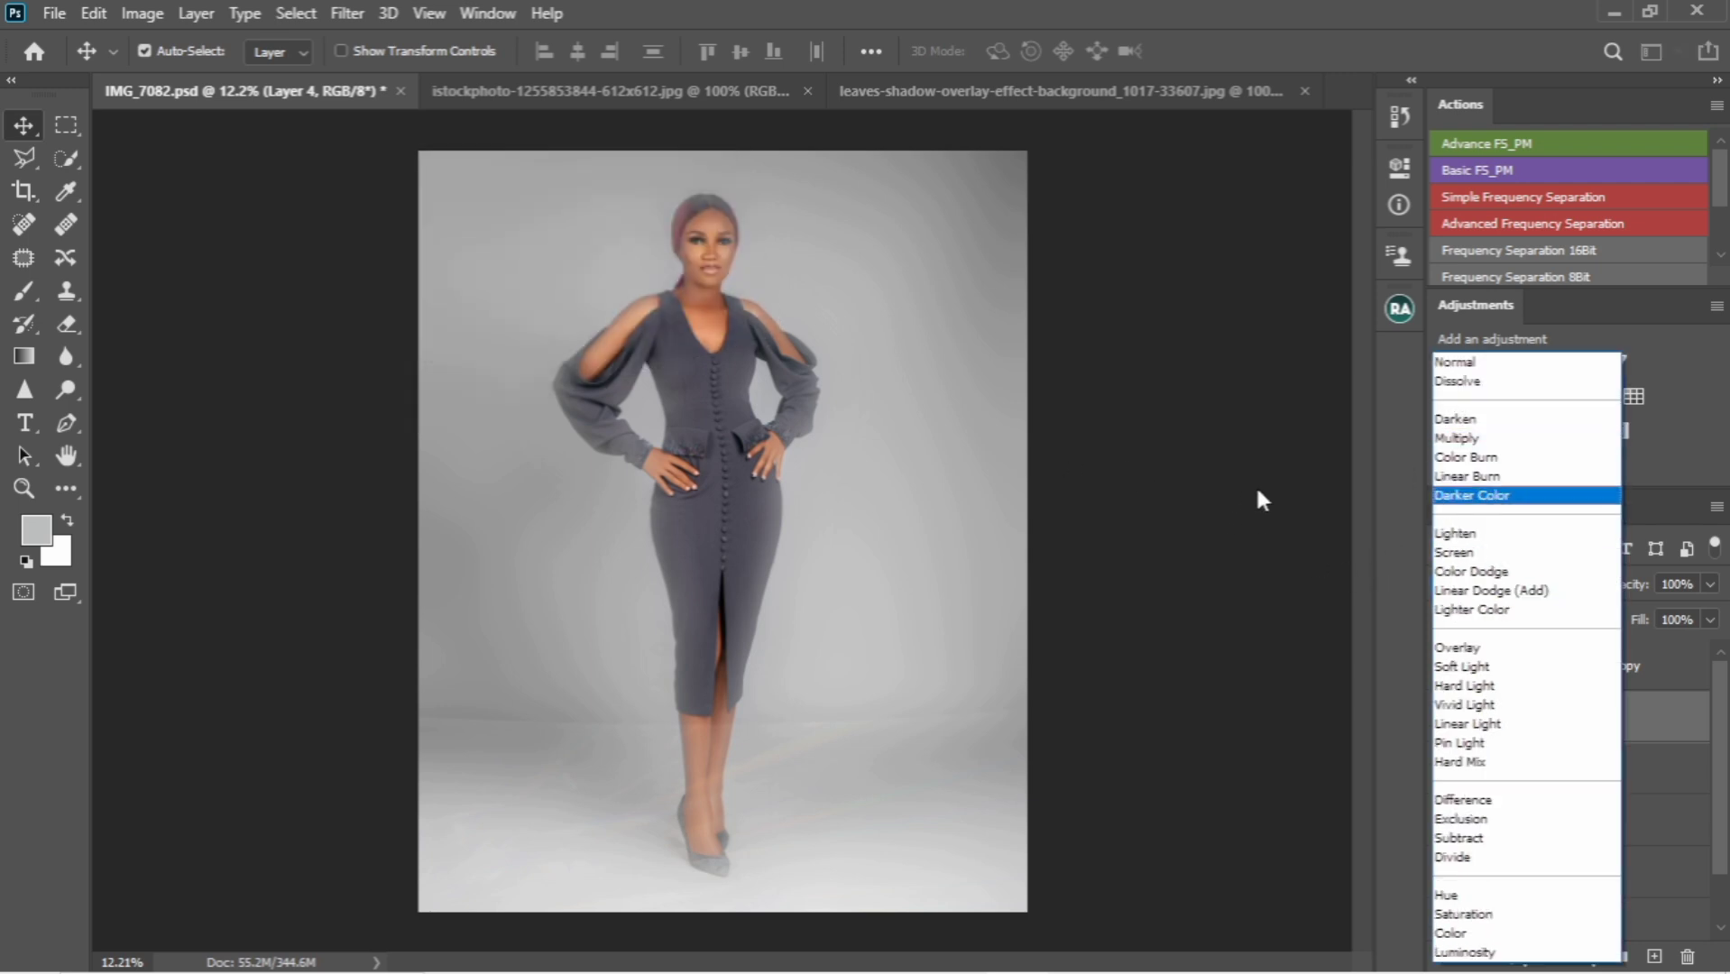
key("Escape")
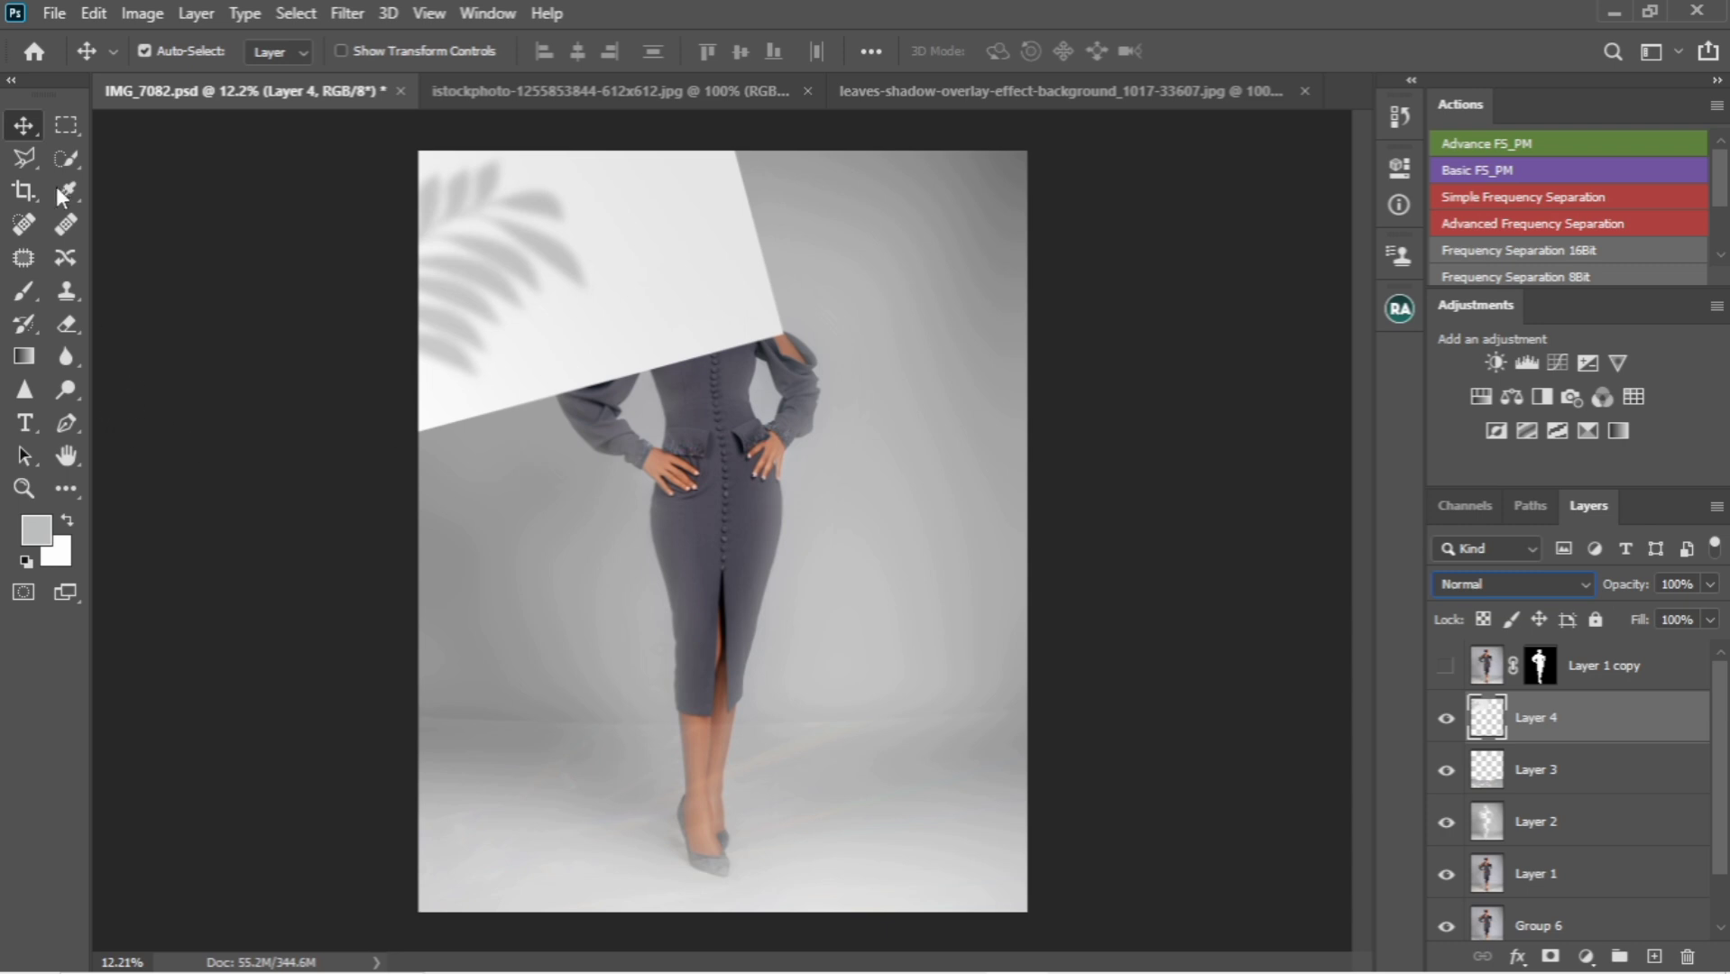
Step: Outline the leaf layer's blank area and hard edges beside and below the leaf with the Polygonal Lasso, and feather the selection by 55 pixels
left_click(26, 157)
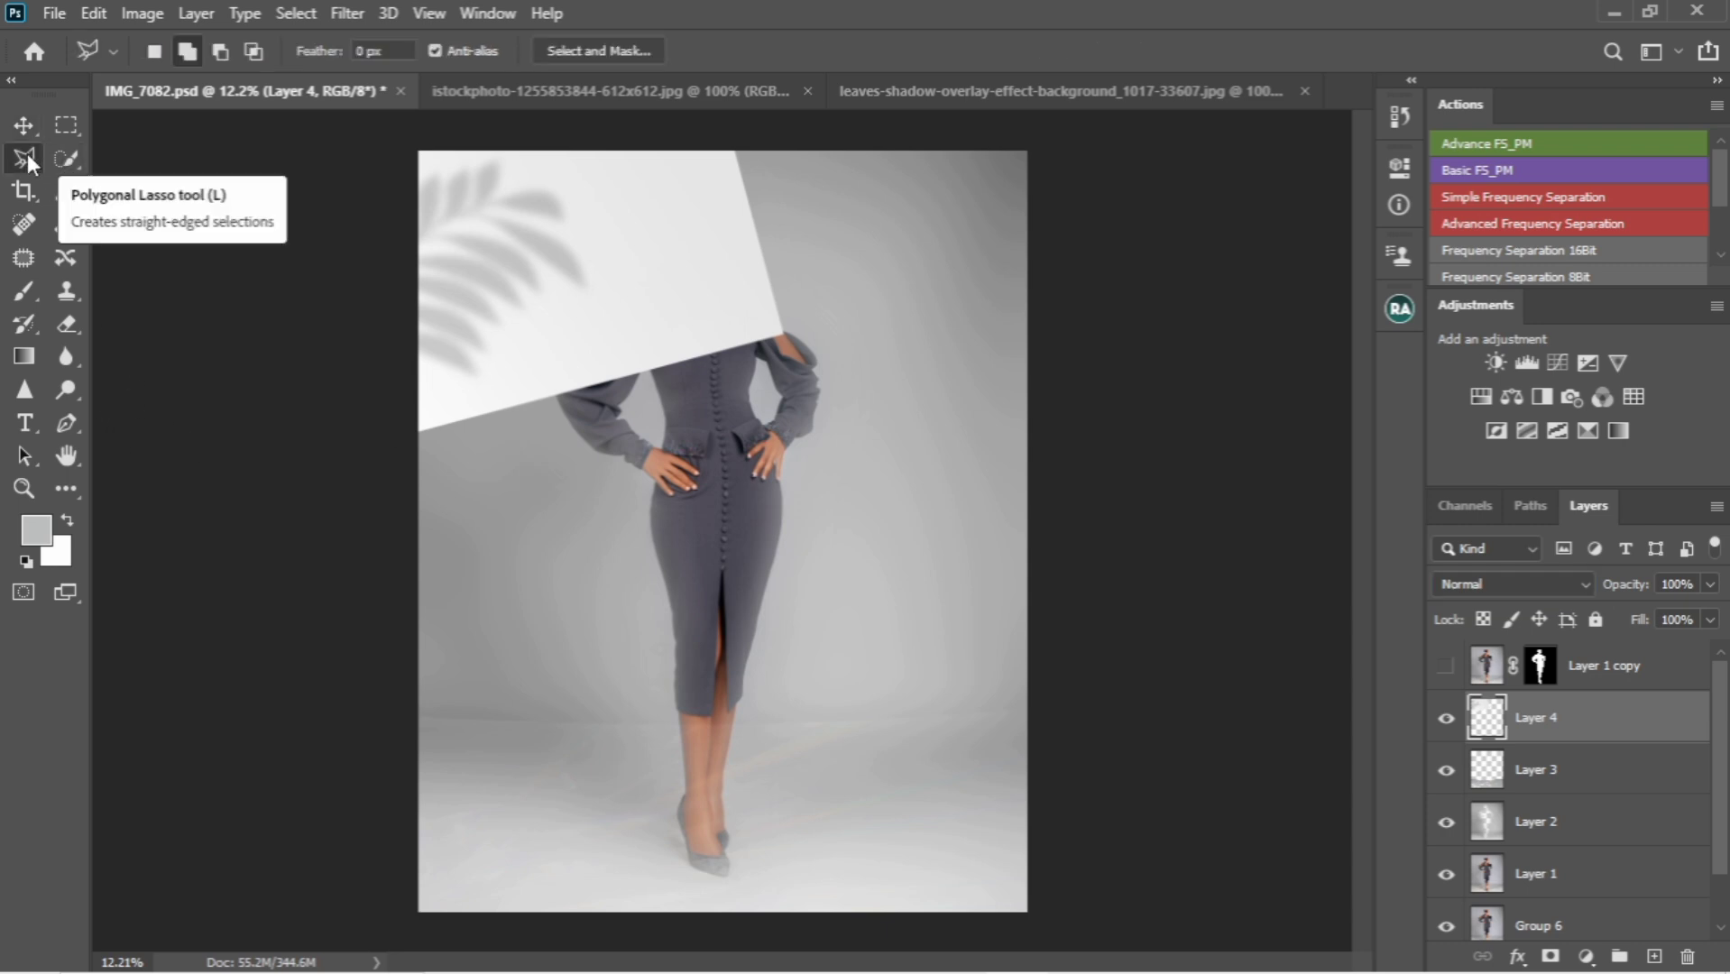
left_click(385, 423)
left_click(547, 344)
left_click(597, 293)
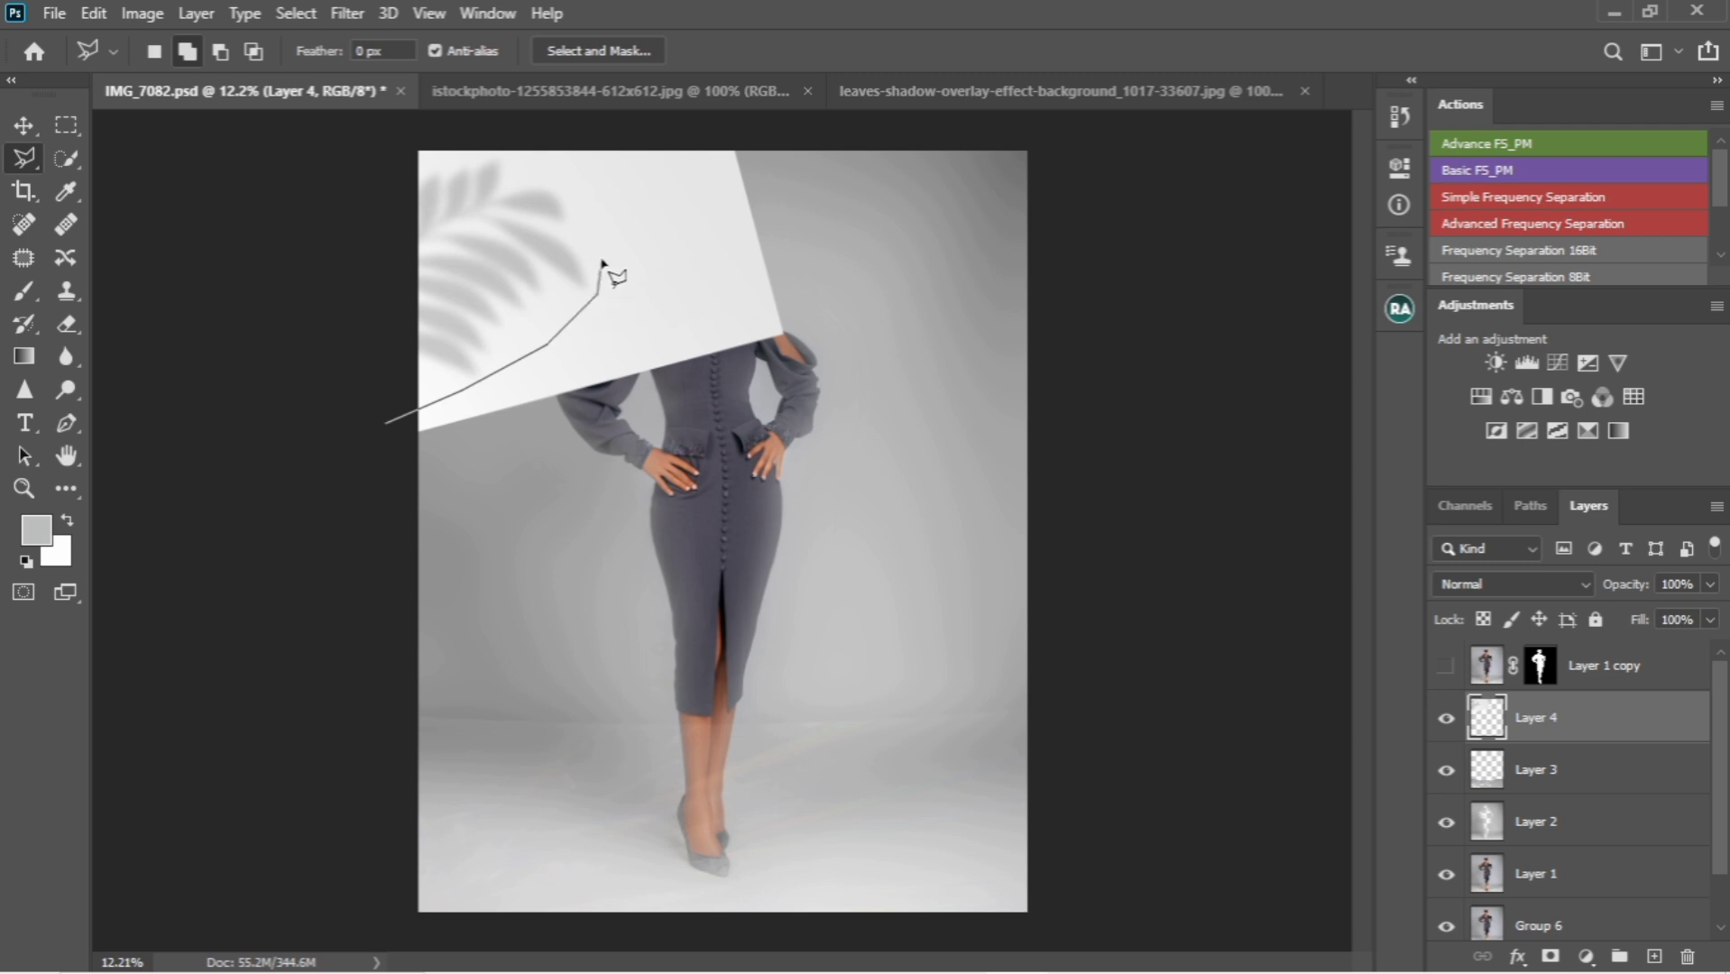
left_click(586, 154)
left_click(683, 109)
left_click(785, 143)
left_click(837, 293)
left_click(712, 448)
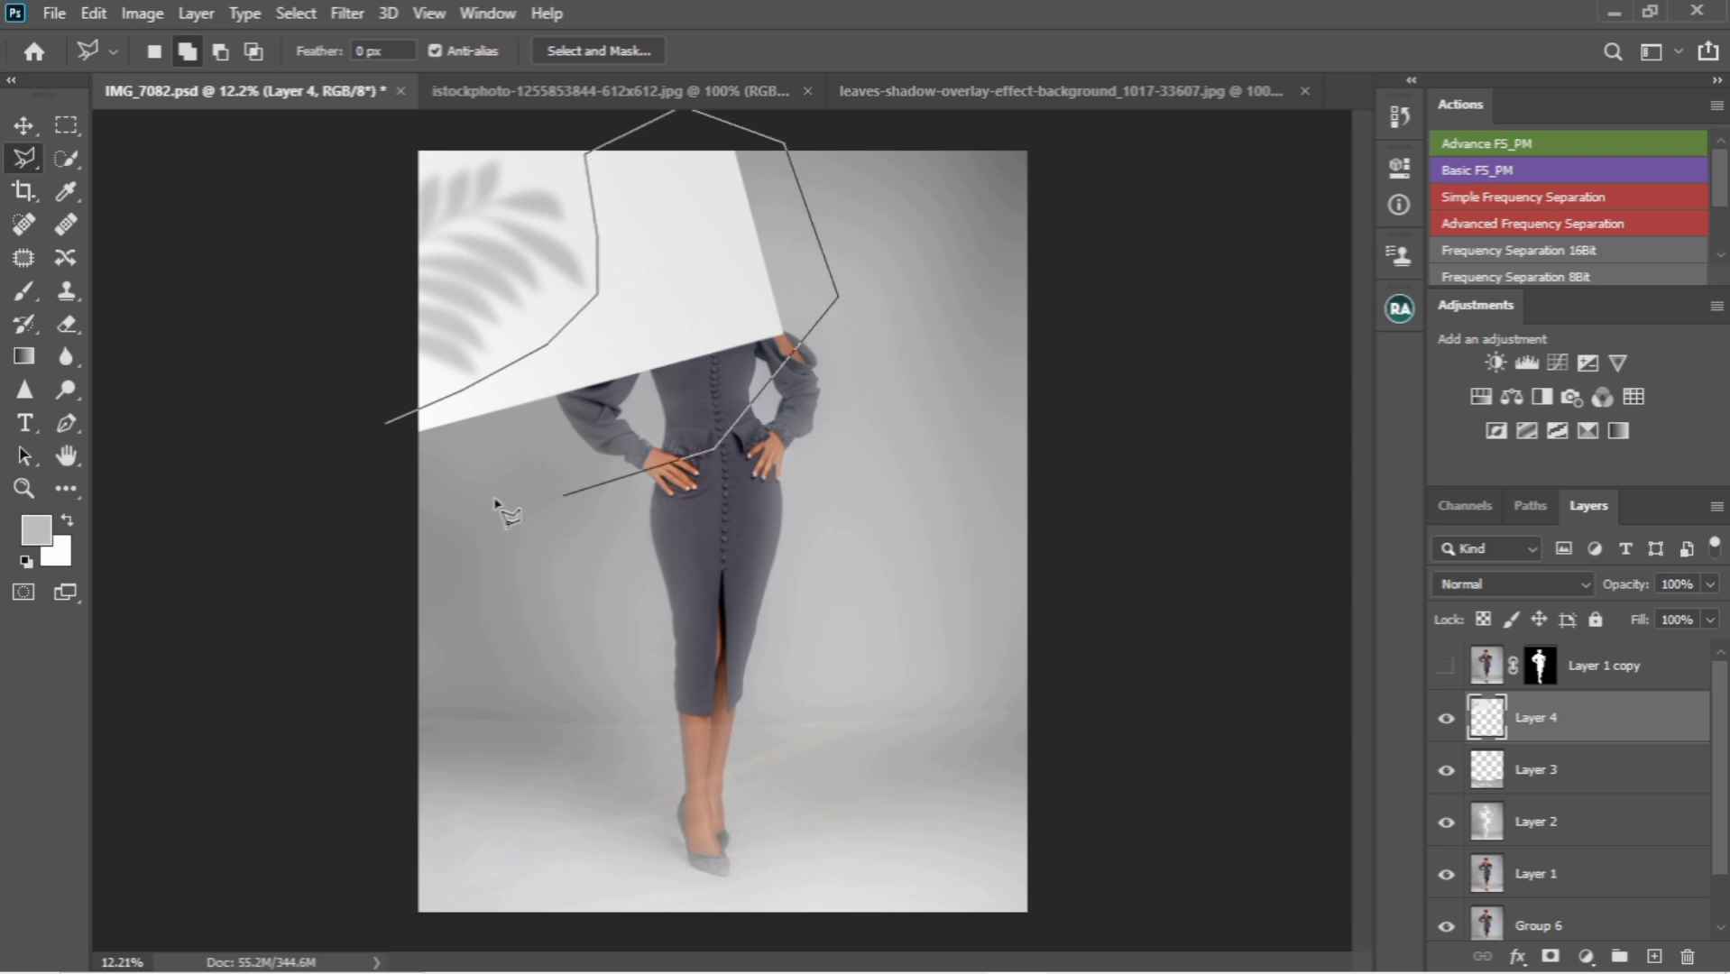
double_click(385, 508)
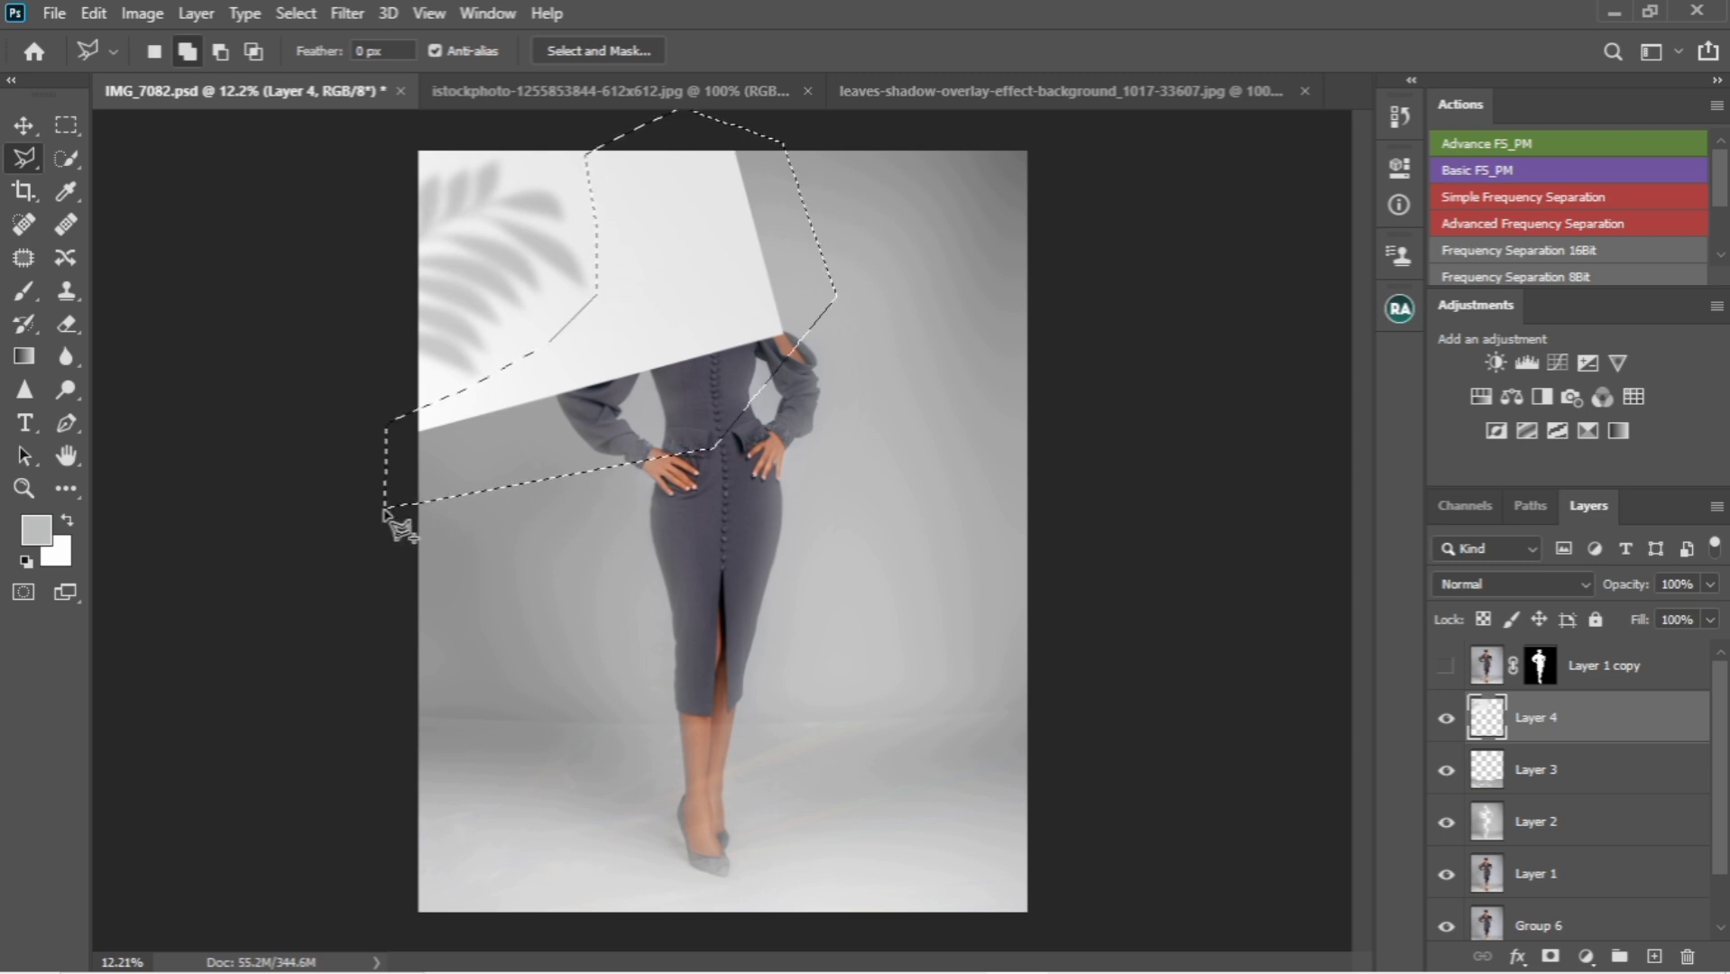
right_click(497, 474)
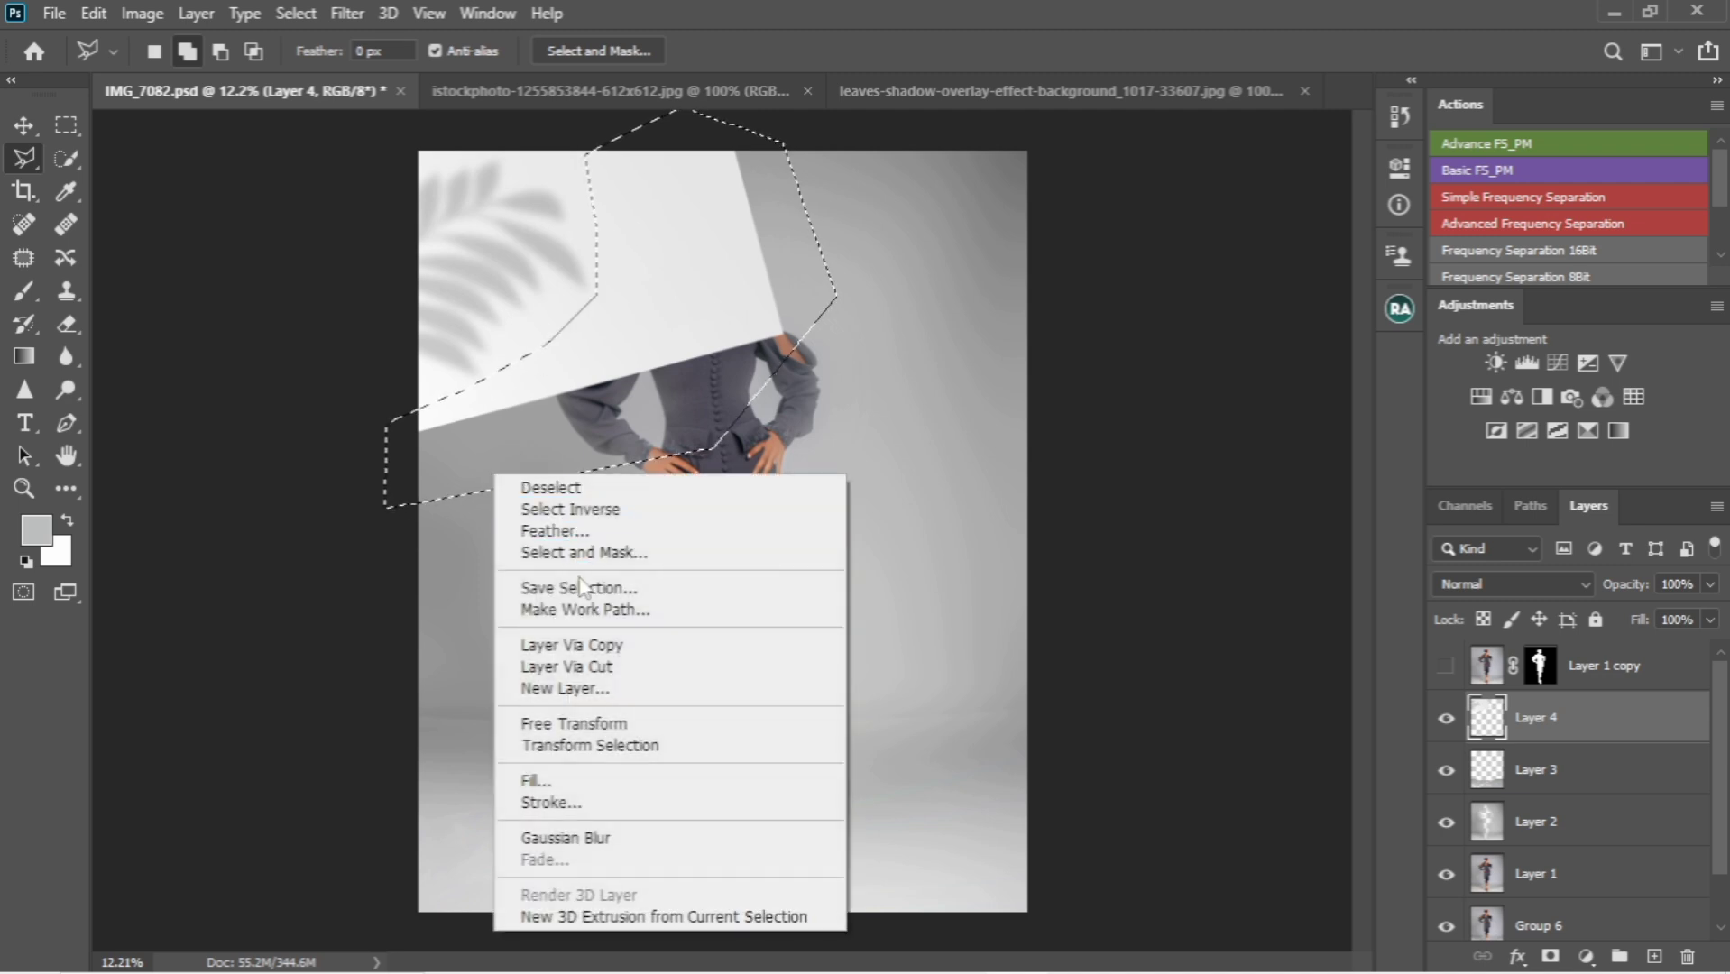
left_click(579, 532)
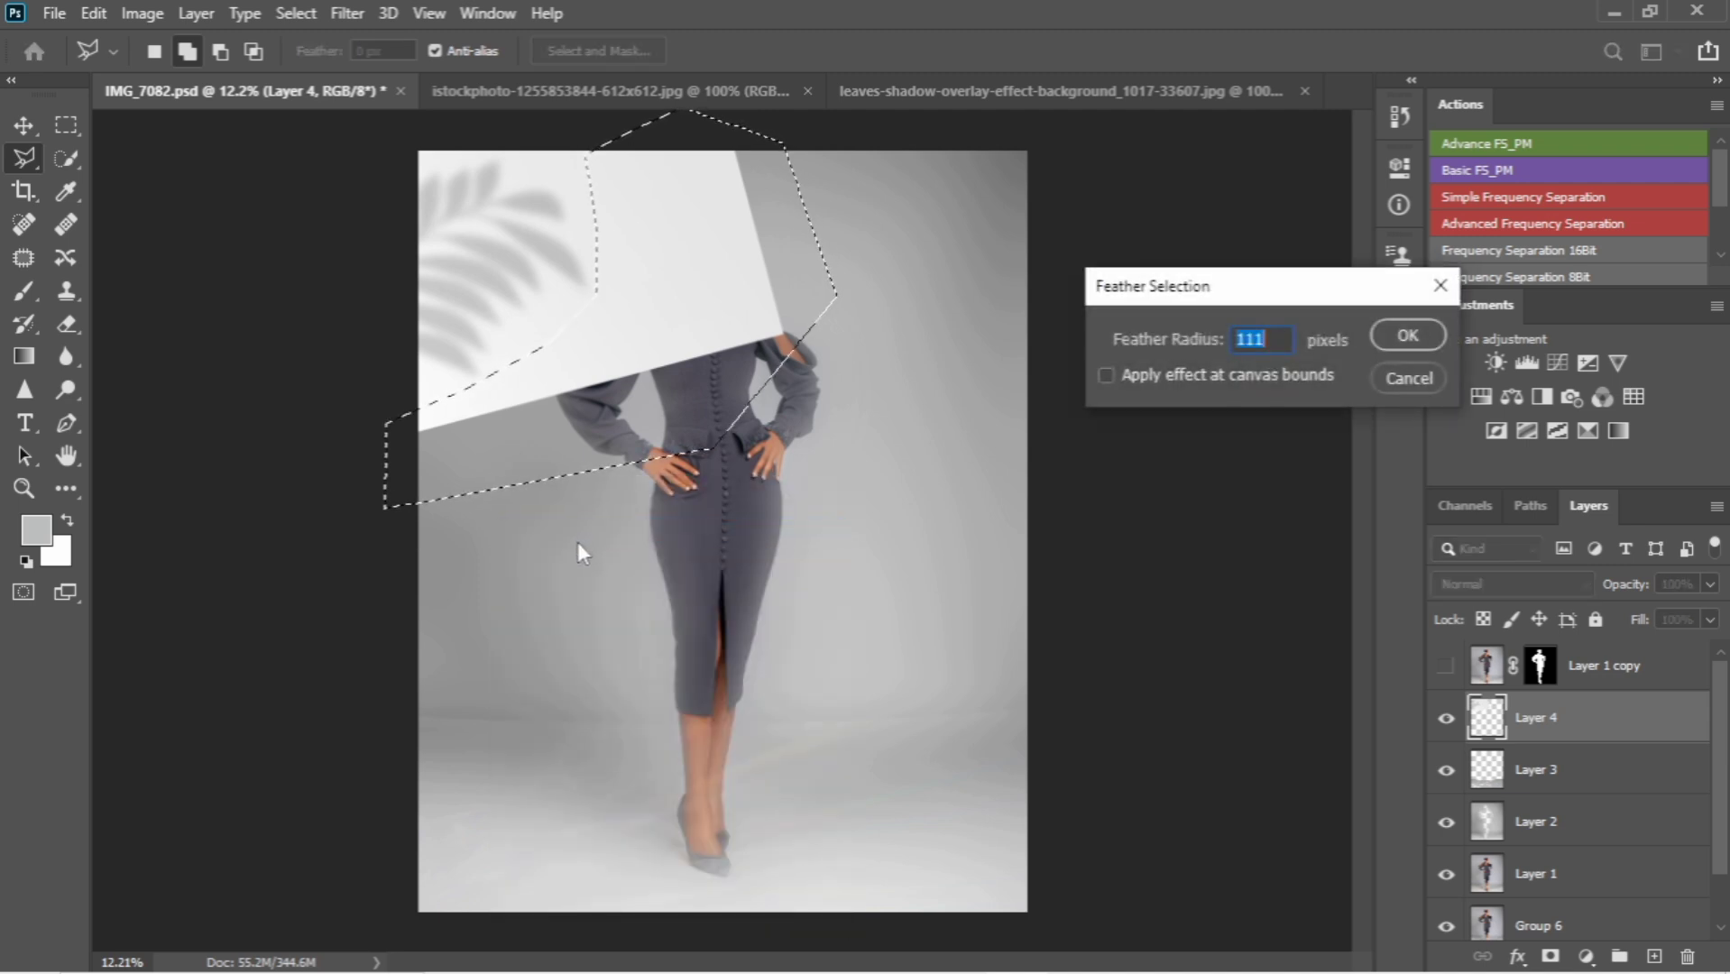
type("55")
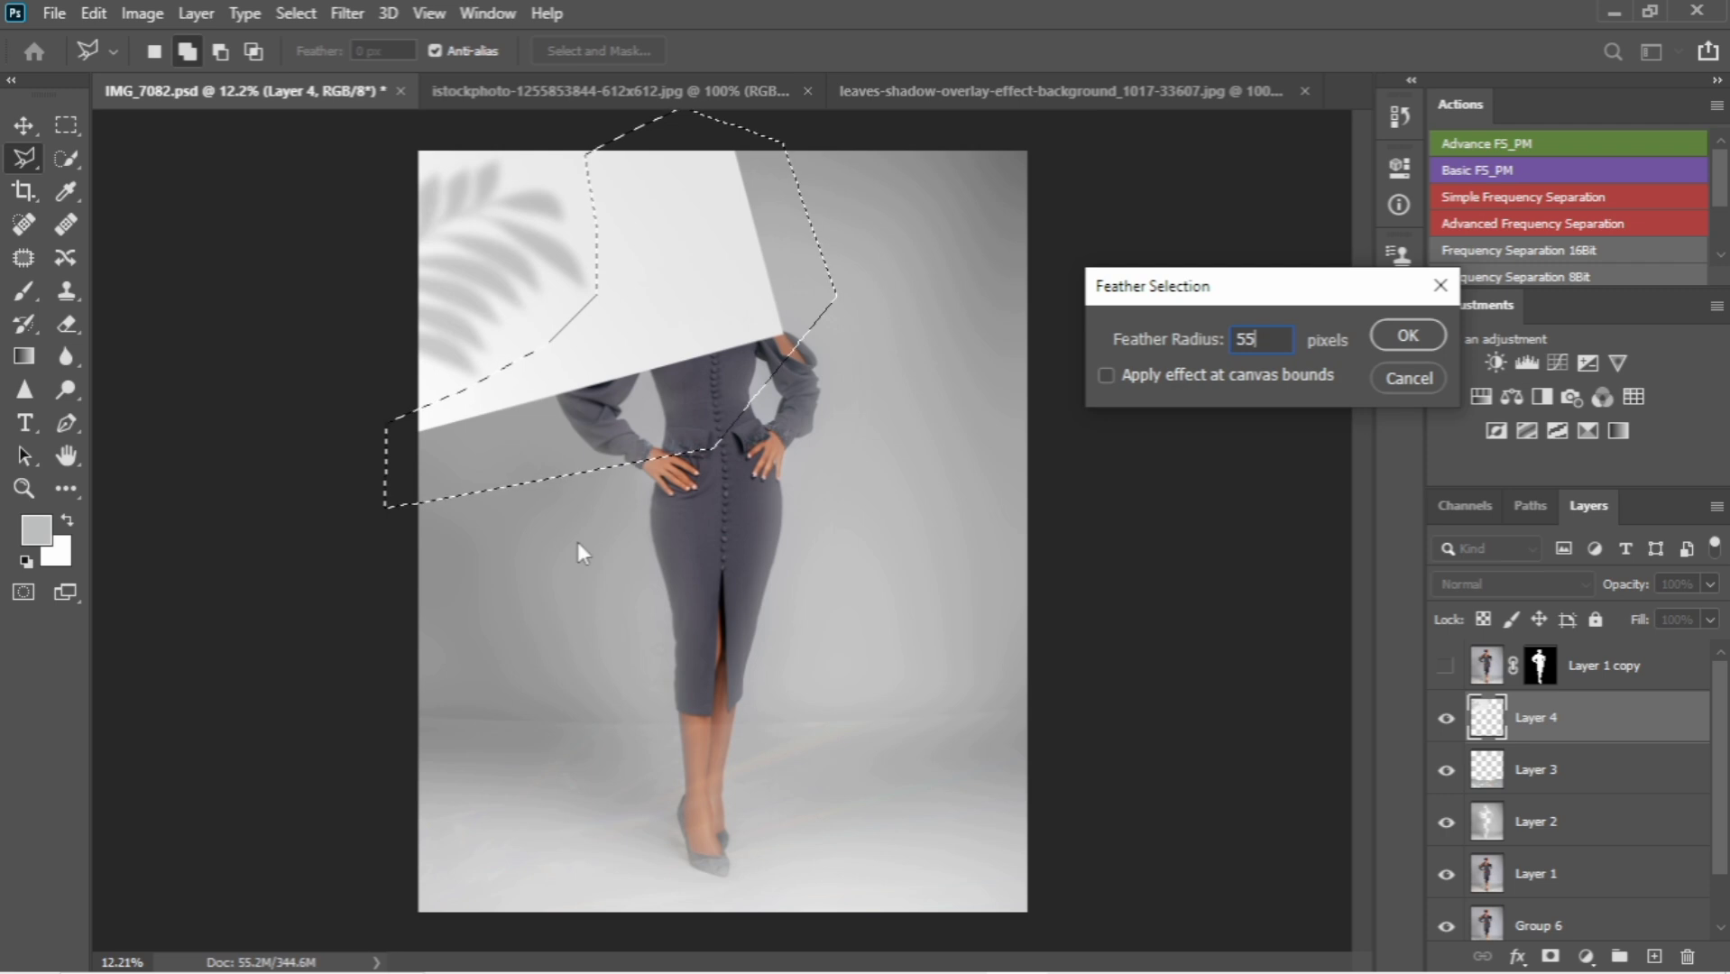
key("Return")
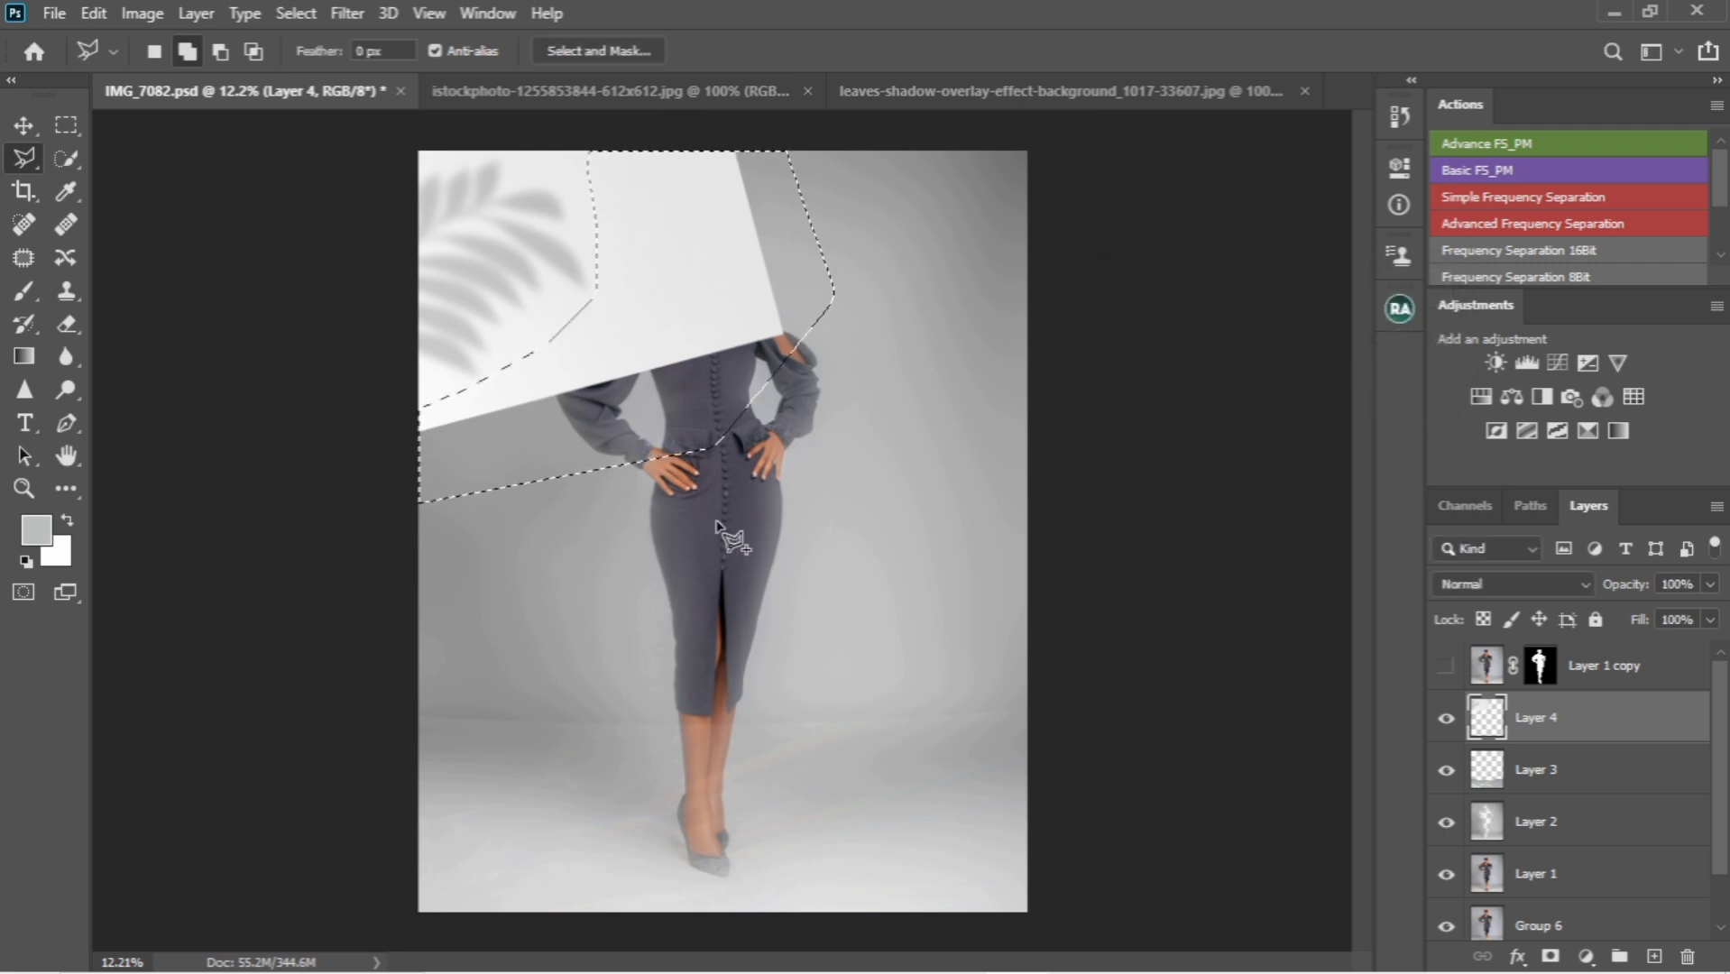
Step: Delete the selected area from the leaf shadow layer, deselect, and set the layer's blend mode to Color Burn
key("Delete")
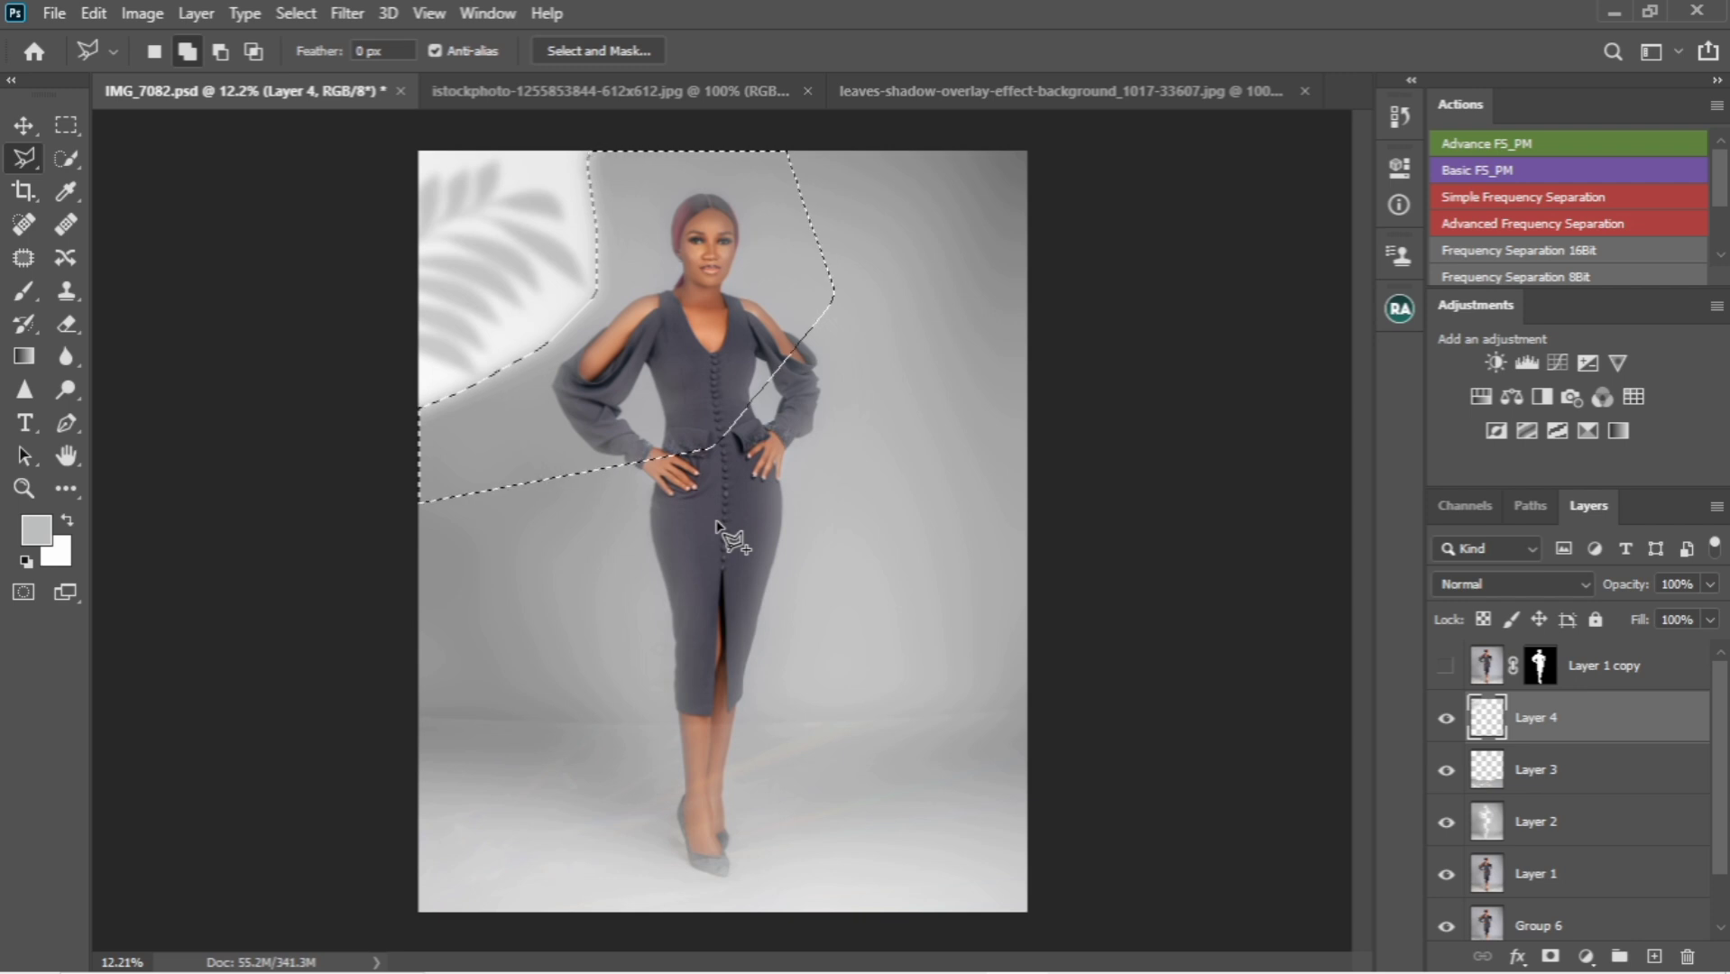
key("ctrl+d")
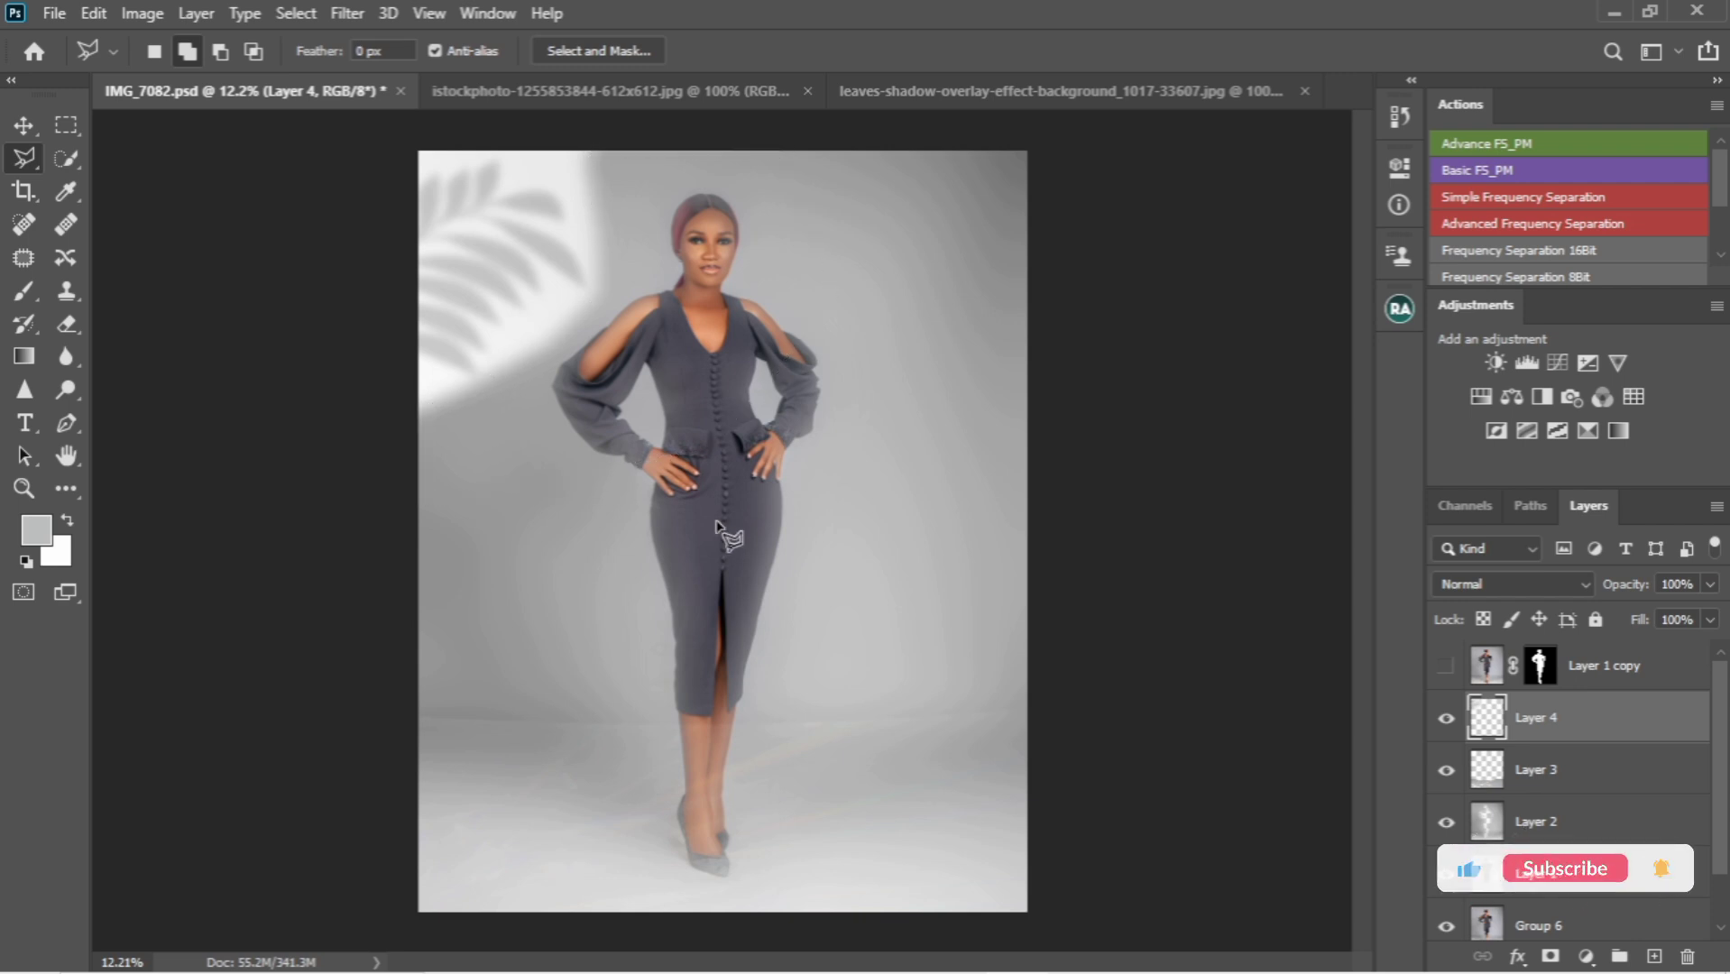
left_click(1525, 584)
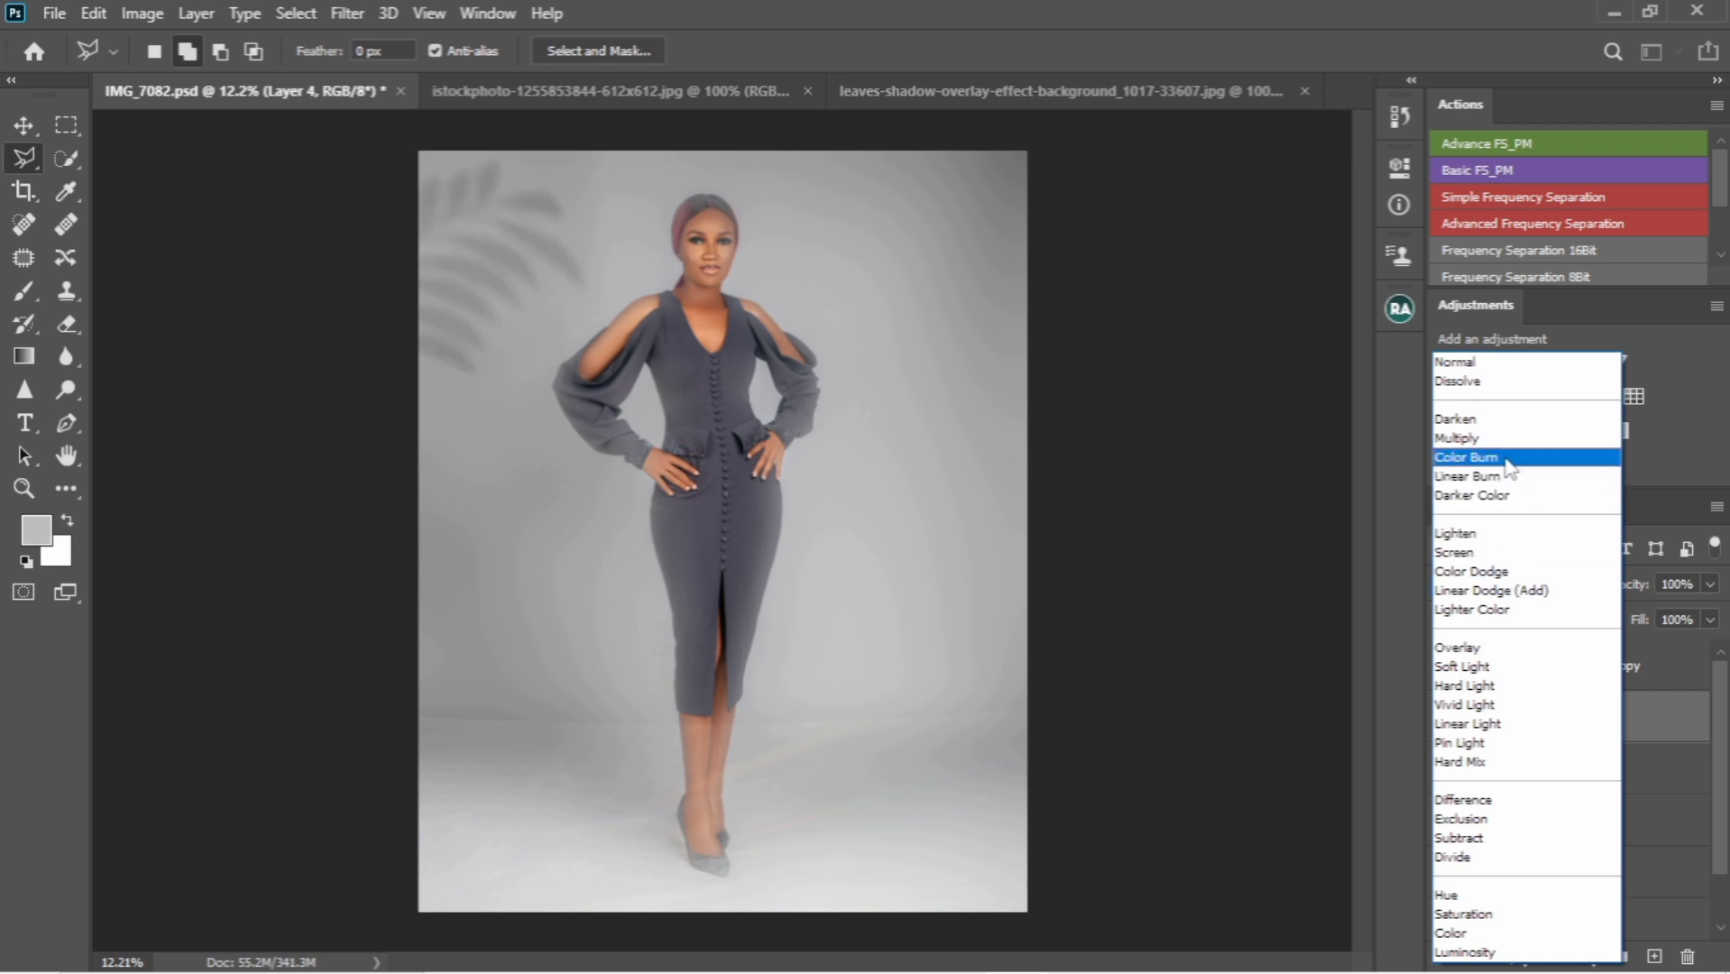
left_click(1508, 460)
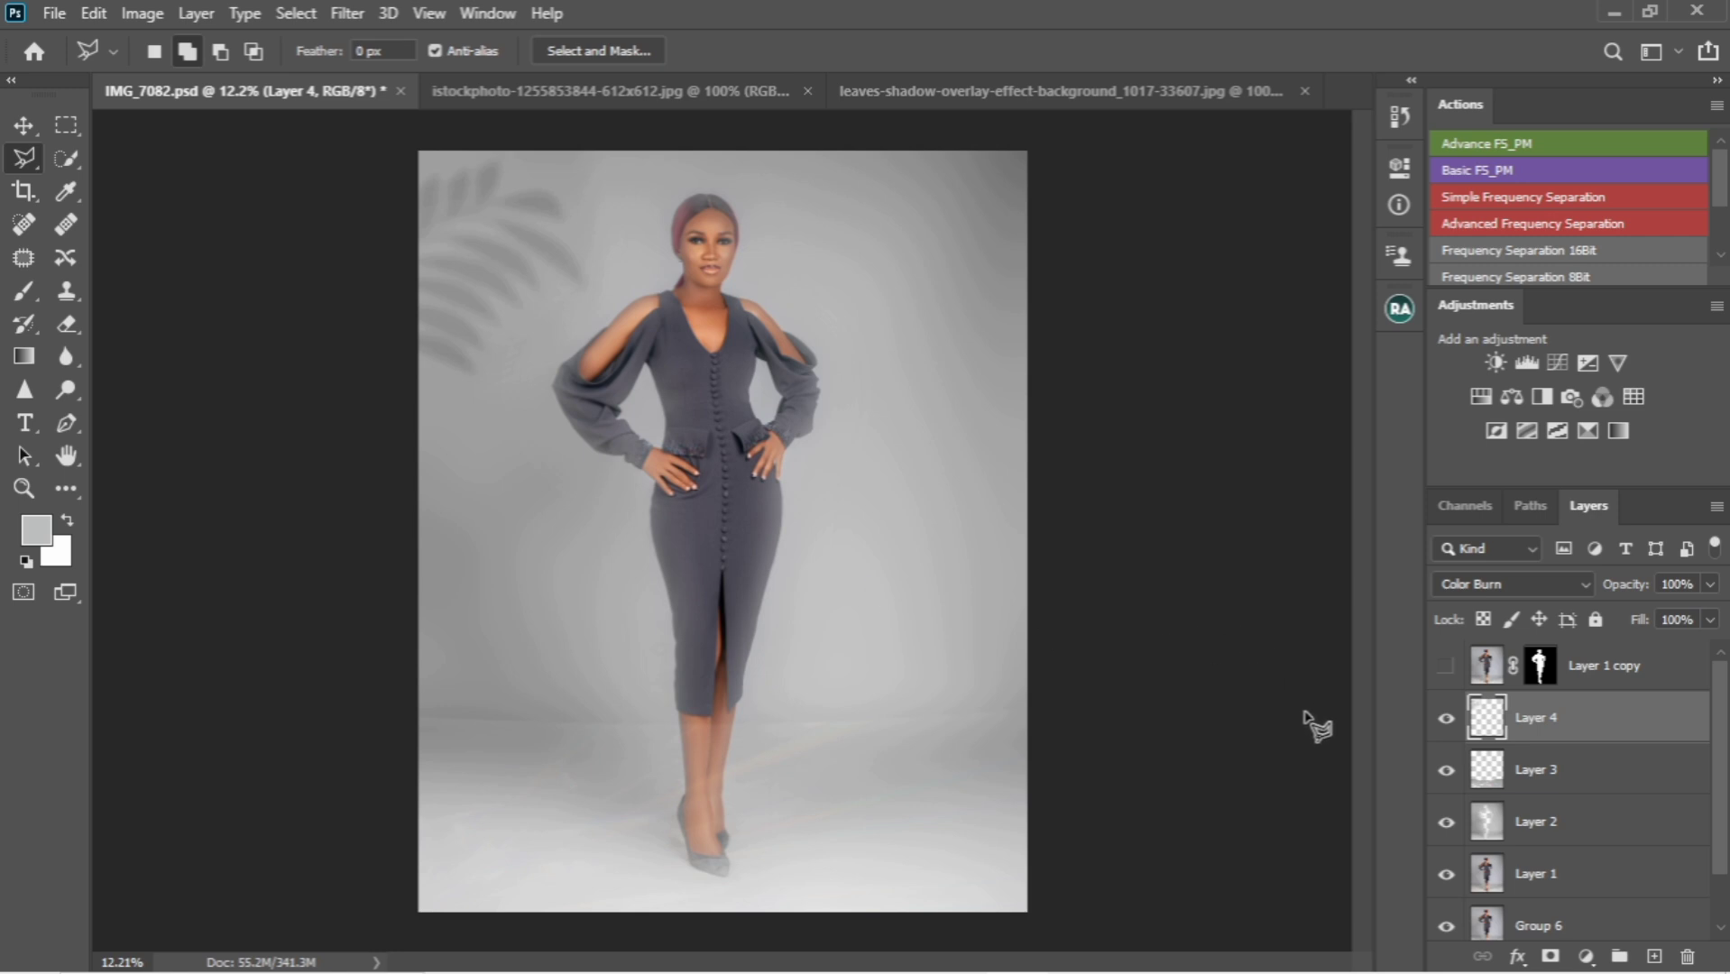
Step: Select the floor with a full-width rectangular marquee from the dress hem down to the portrait's bottom edge, and feather it by 55 pixels
key("m")
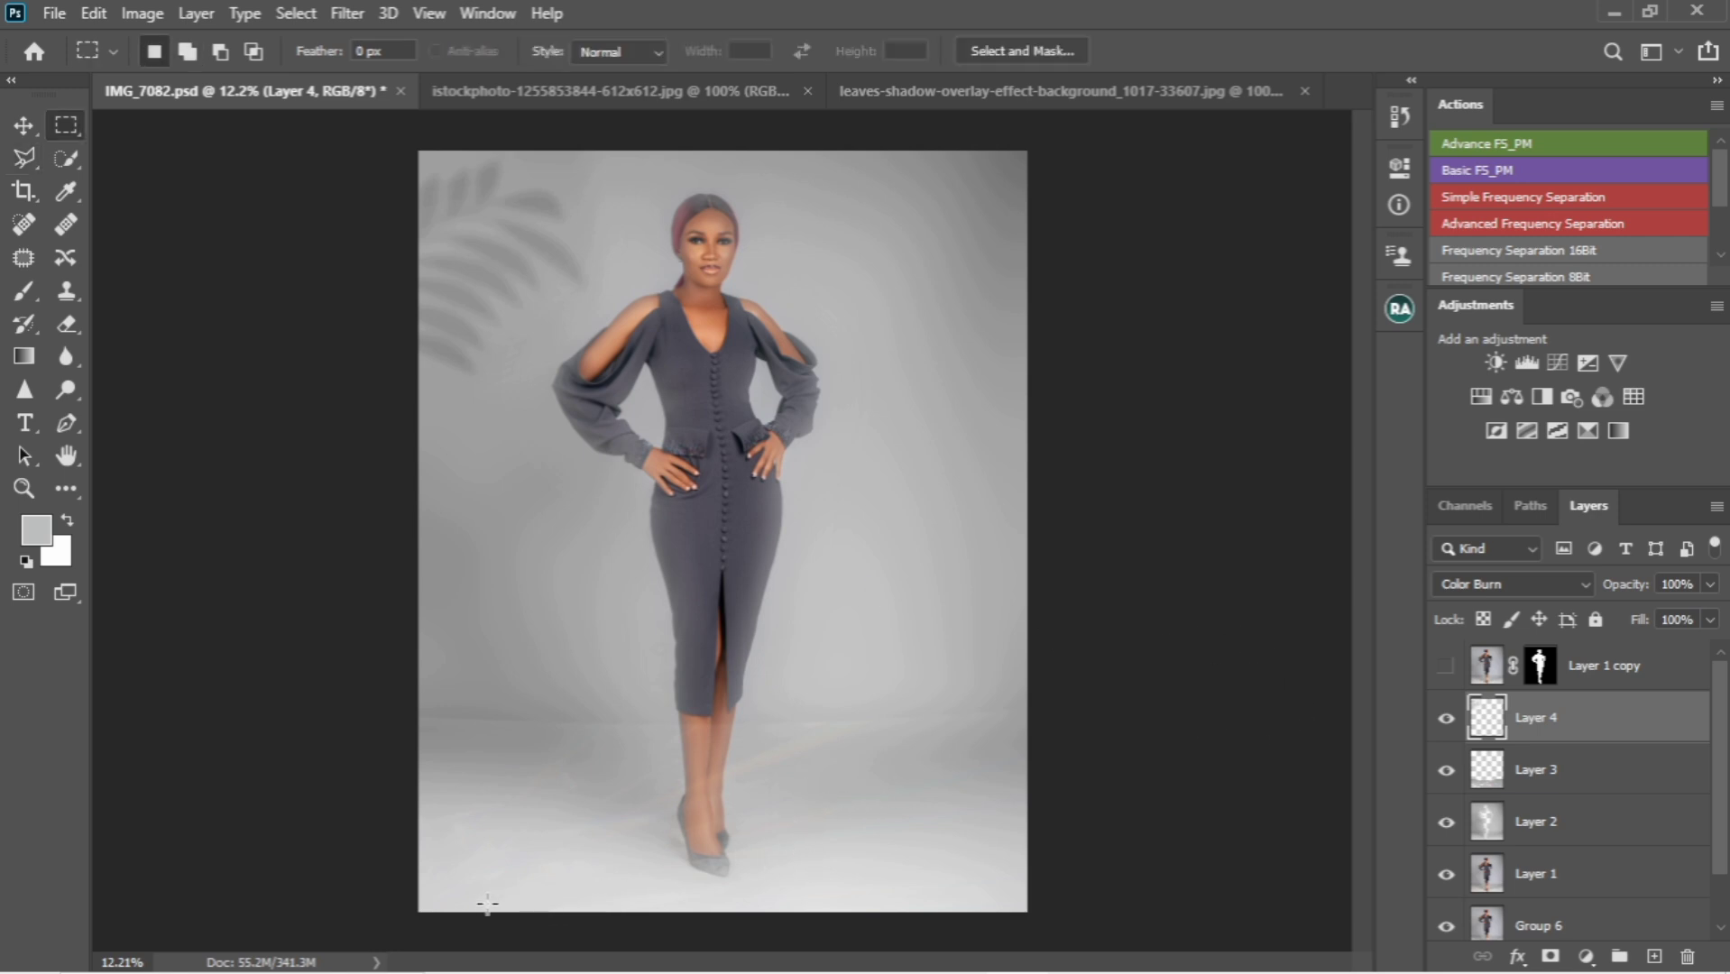
left_click_drag(418, 917, 1101, 711)
key("shift")
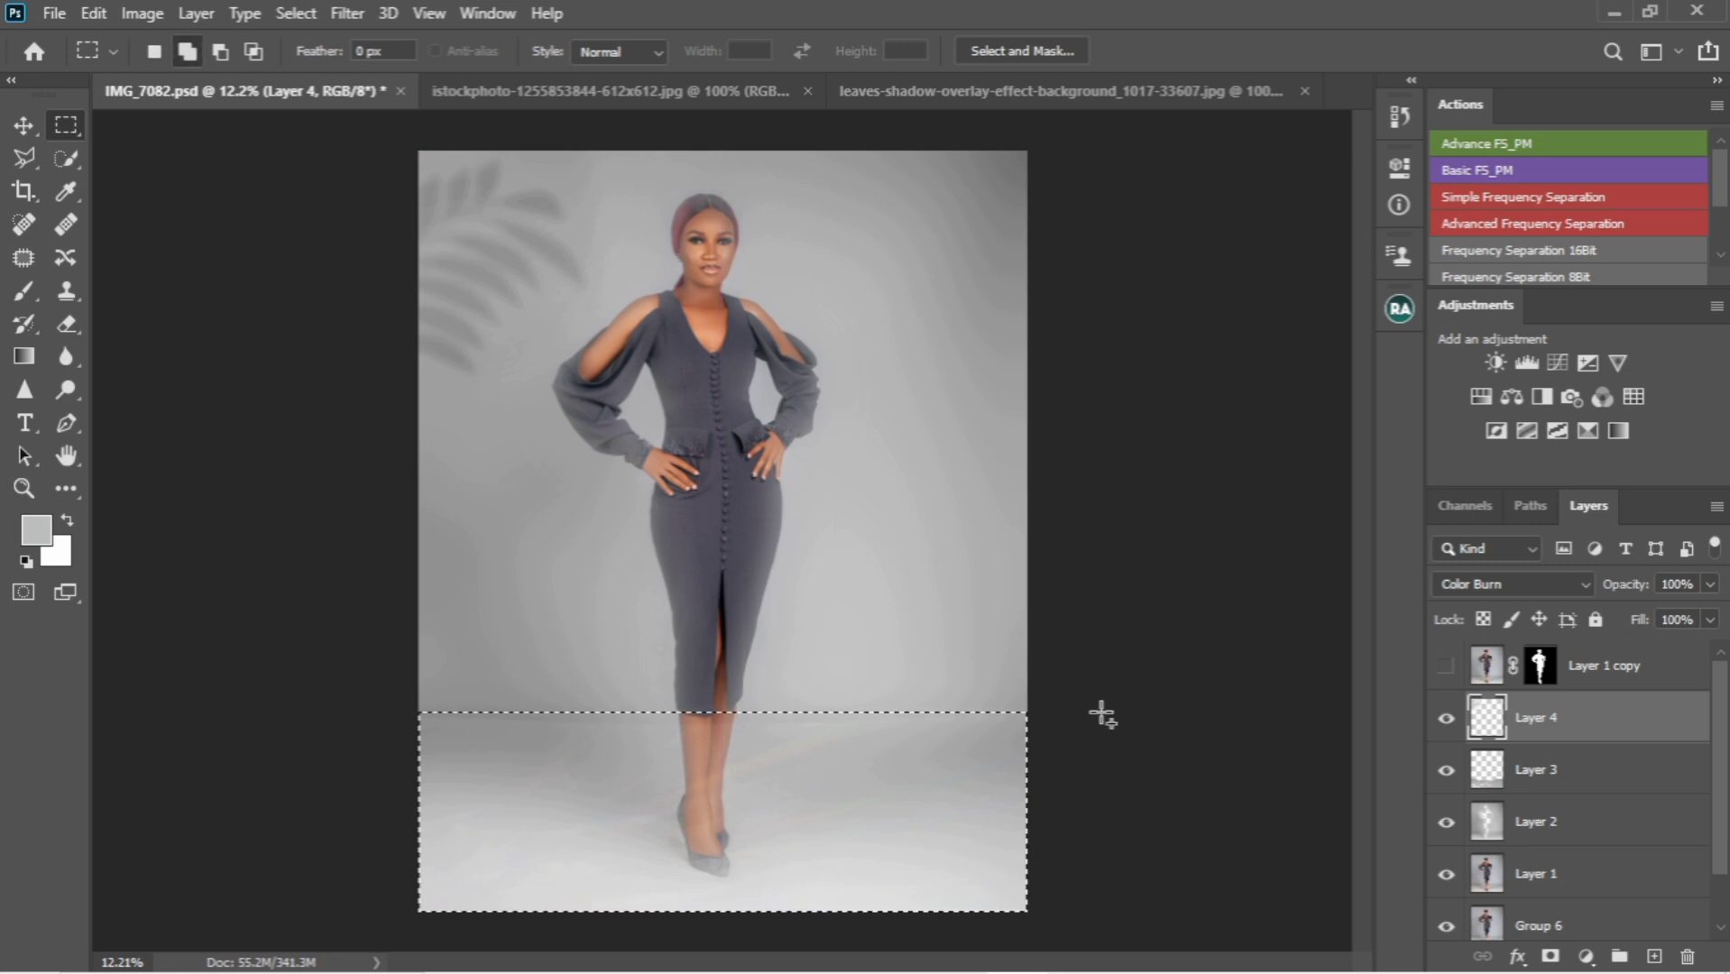
key("shift+F6")
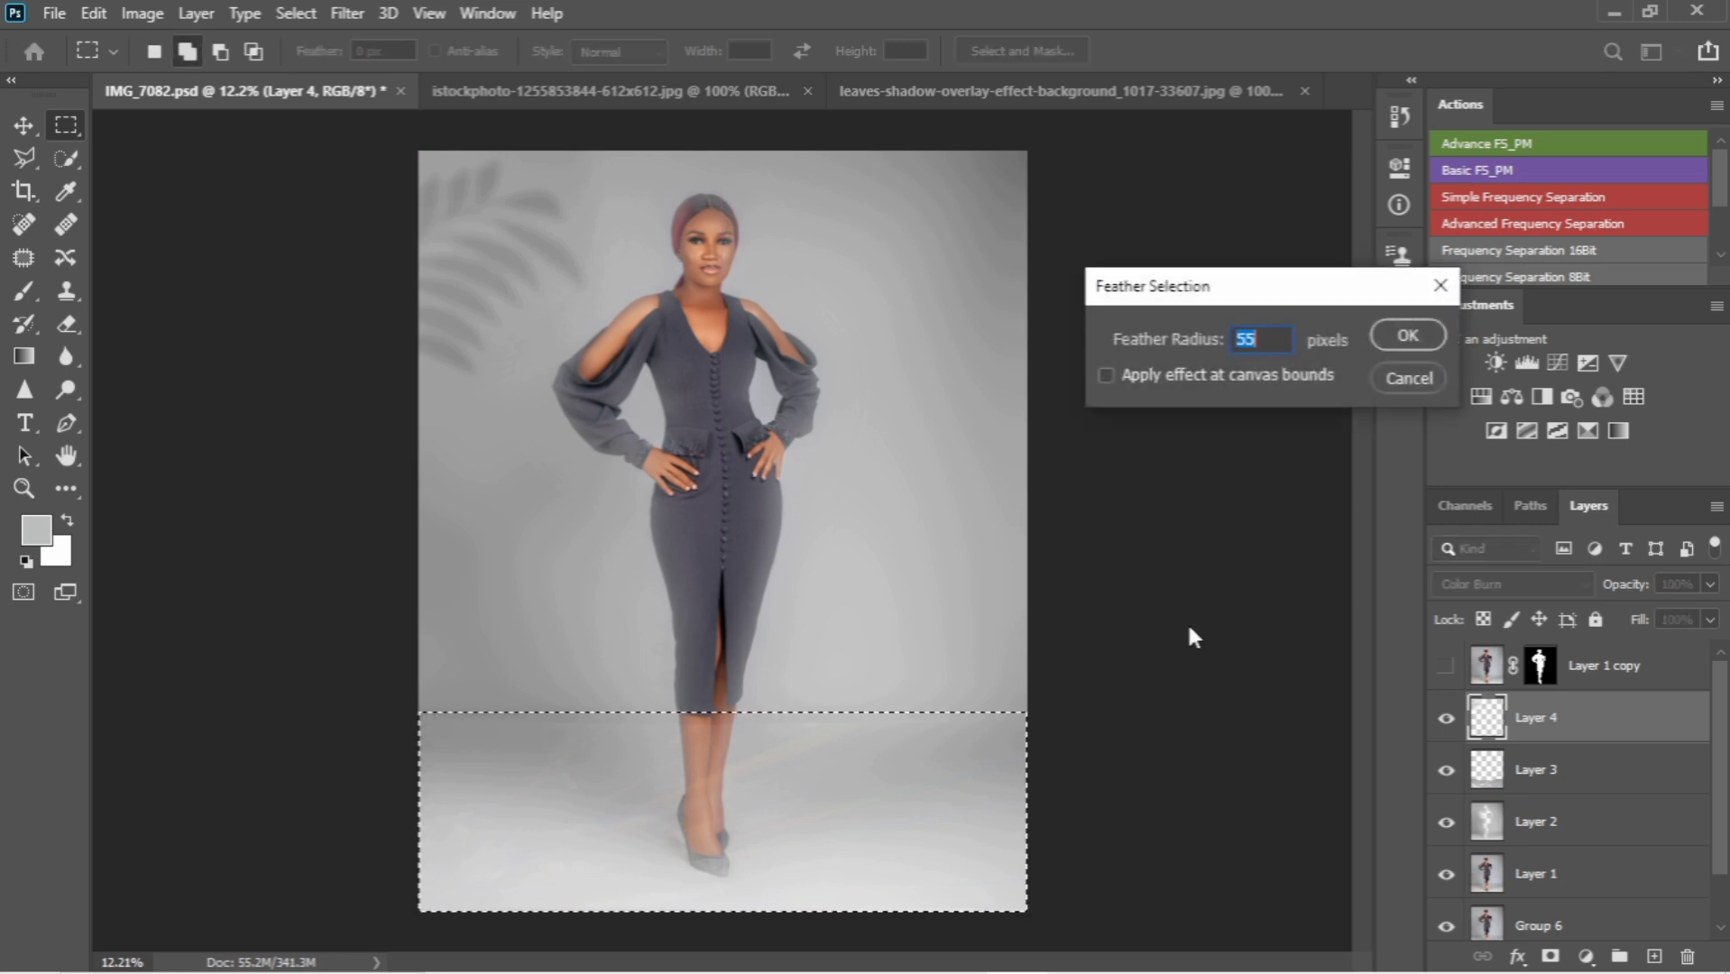
left_click_drag(1229, 298, 835, 318)
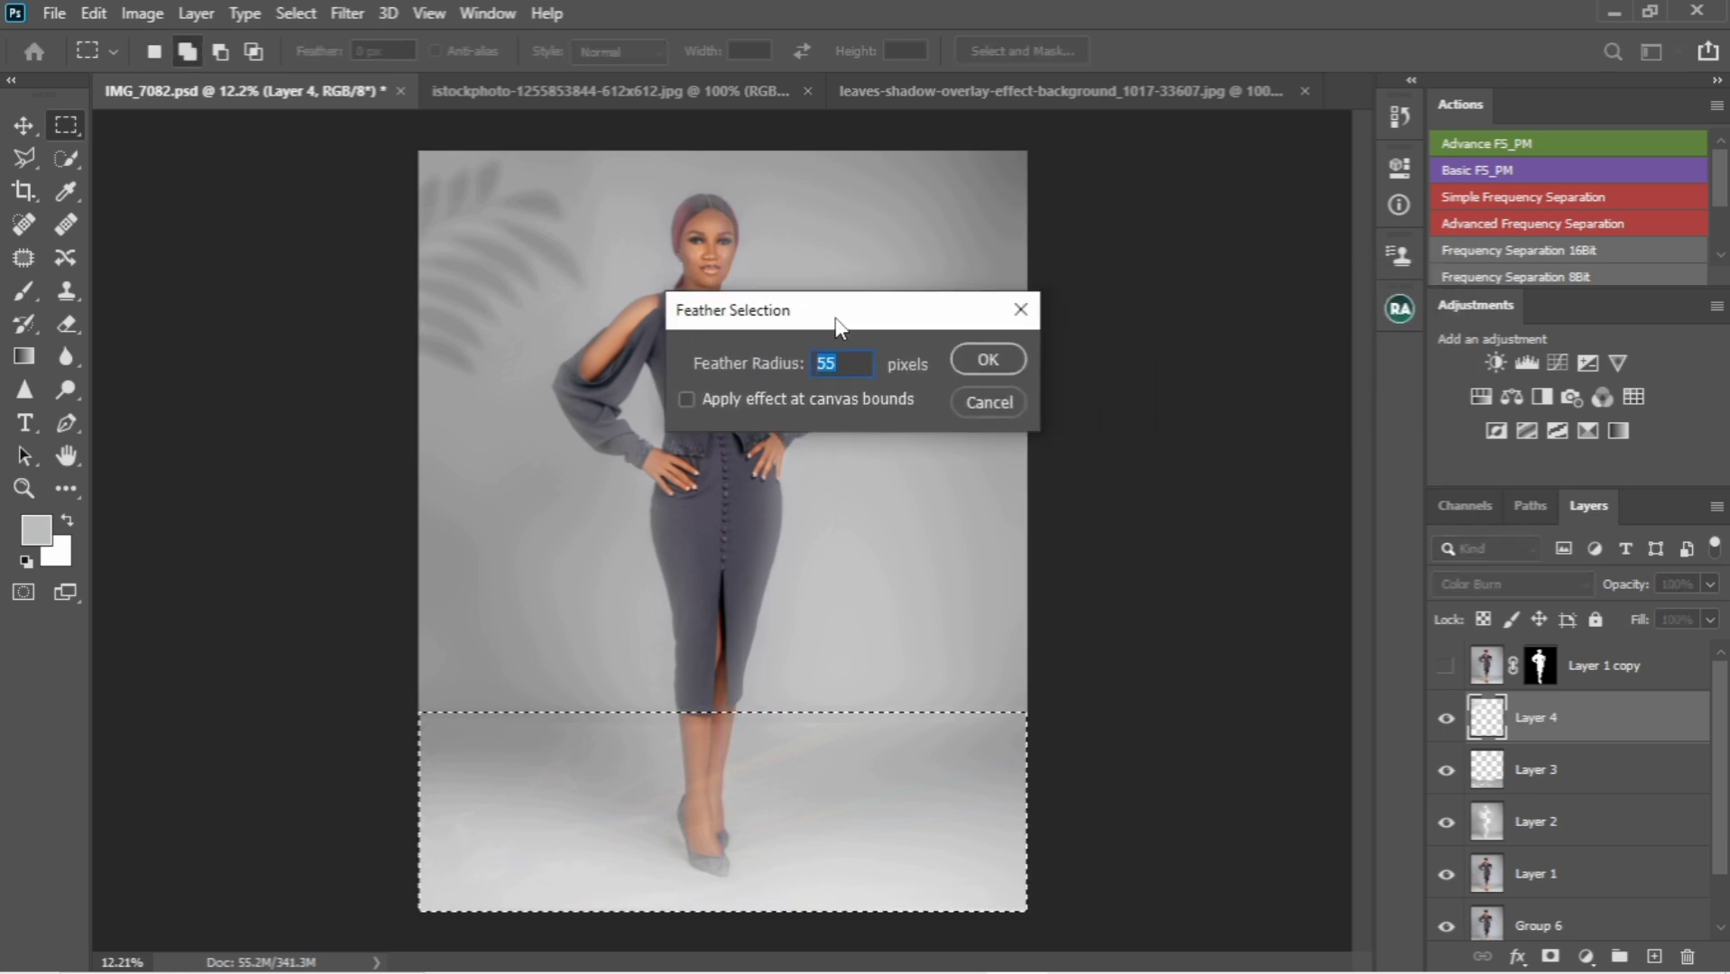
key("Return")
Step: Add a Curves adjustment above Layer 4 masked to the feathered floor selection, and adjust its curve at the midtone point
left_click(1399, 166)
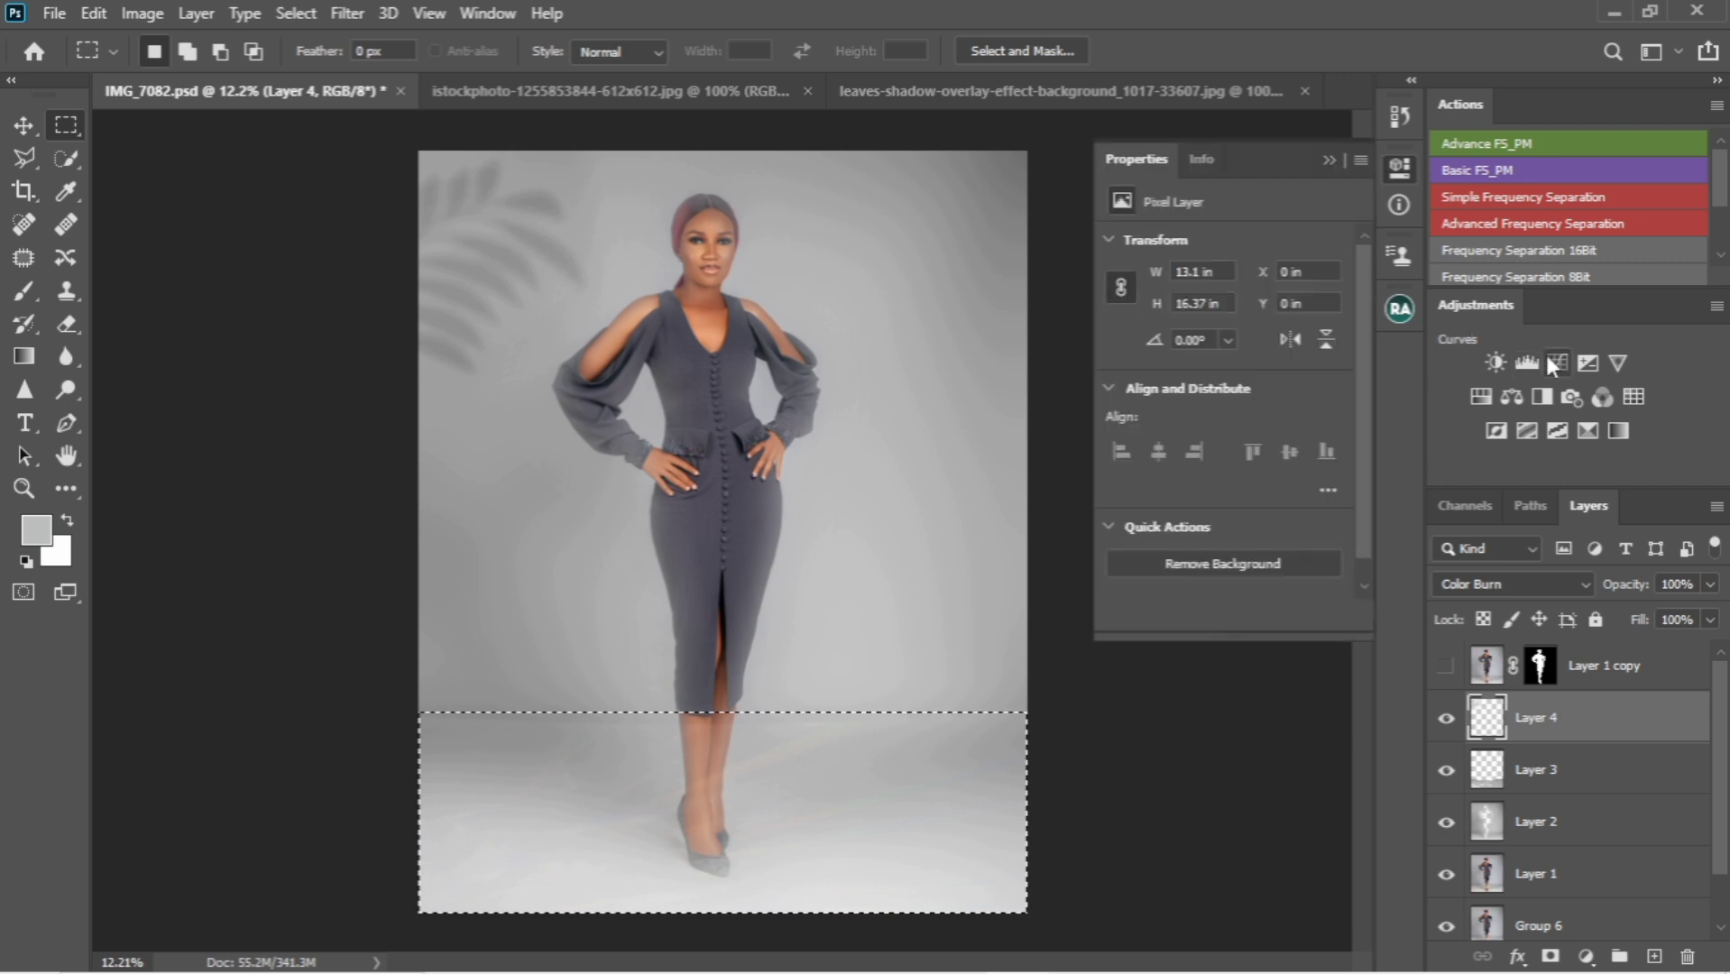
key("ctrl+d")
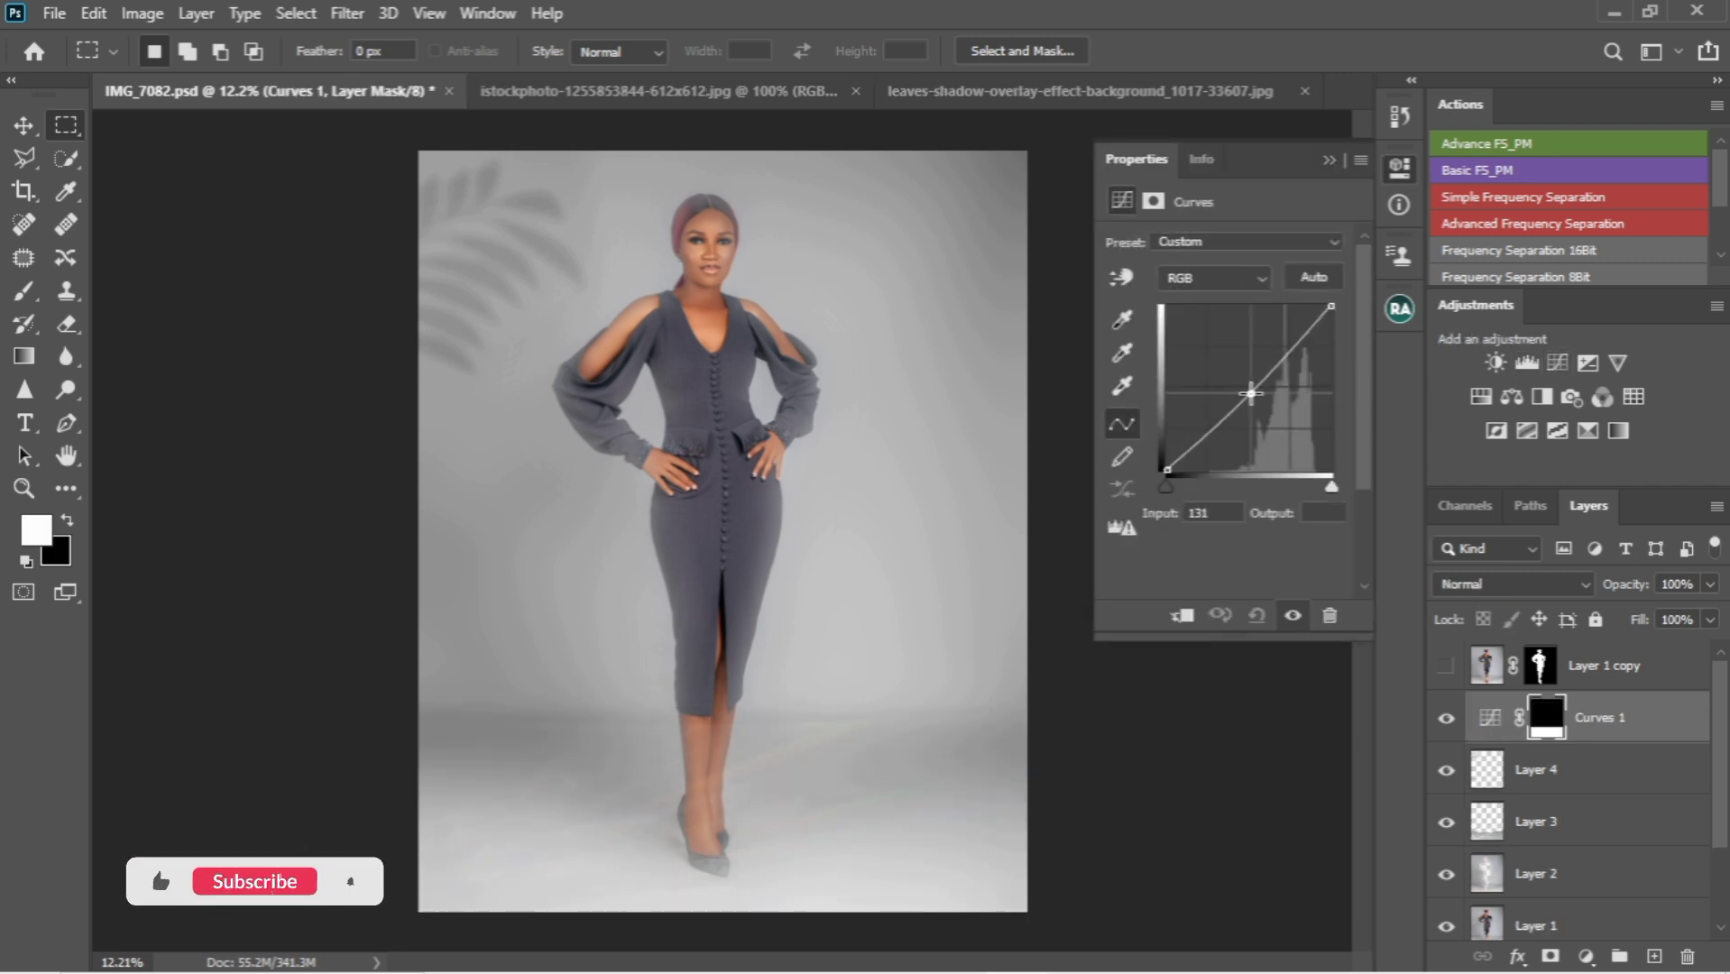
left_click(1250, 393)
left_click(1329, 163)
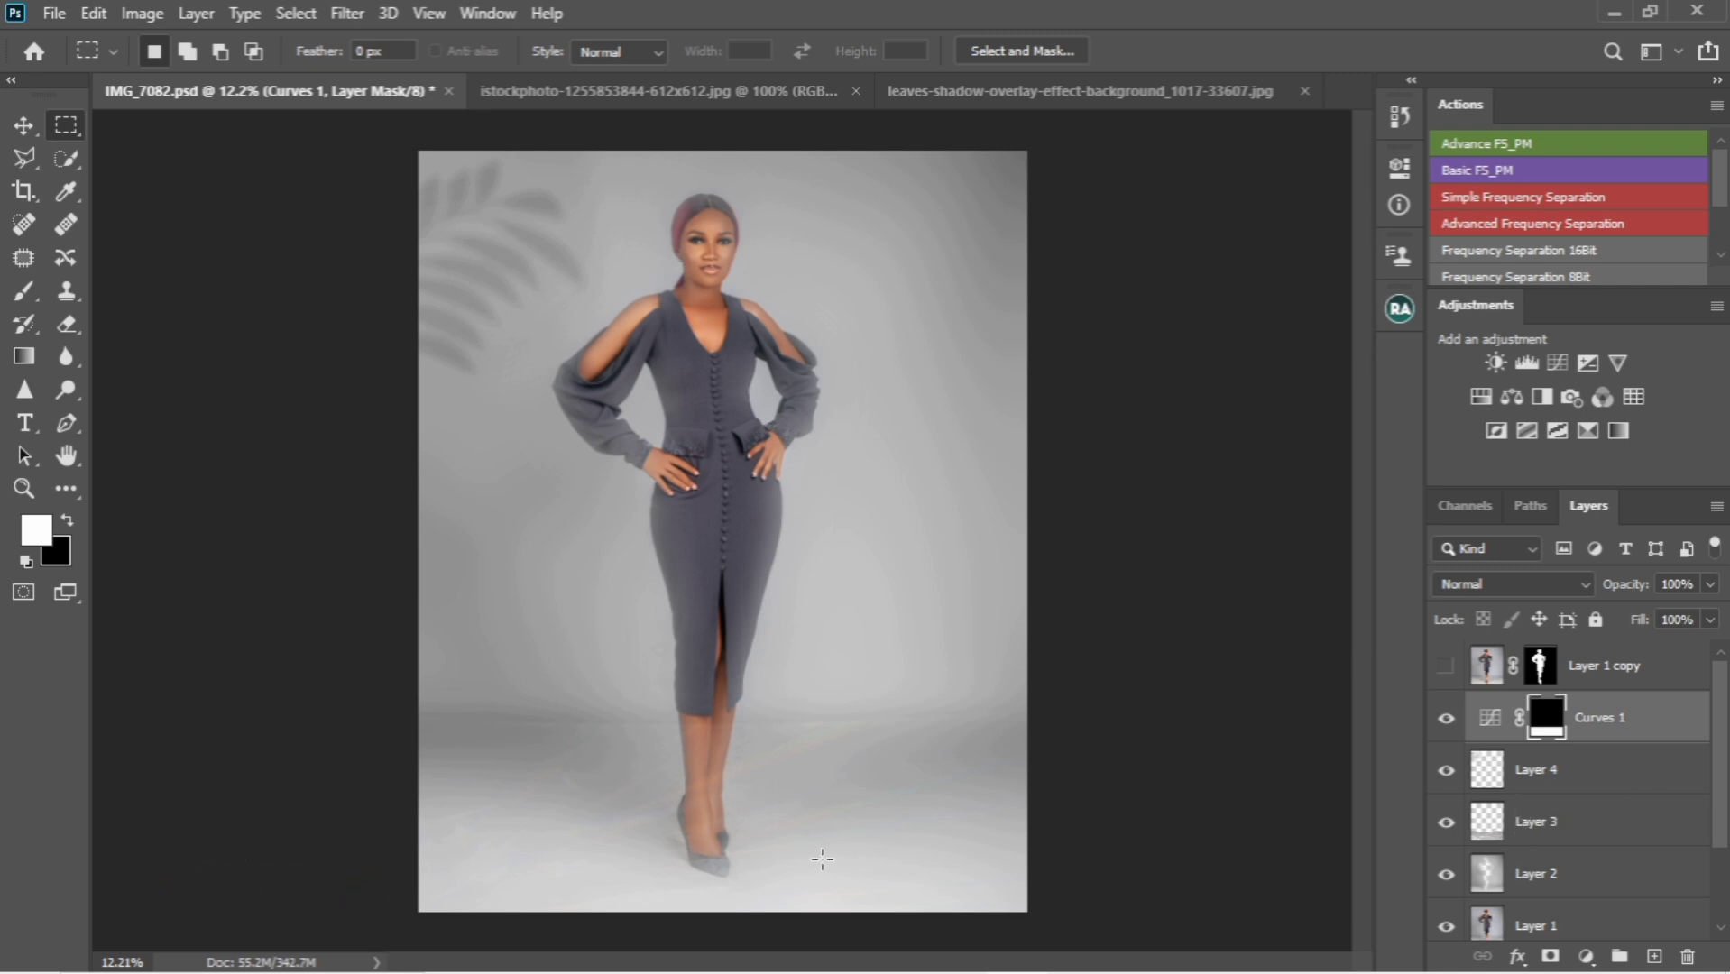
Step: Set Layer 3's opacity to 53%, select a full-width band around the dress hem at the floor line, feather it by 55 pixels, and deselect
left_click(1550, 840)
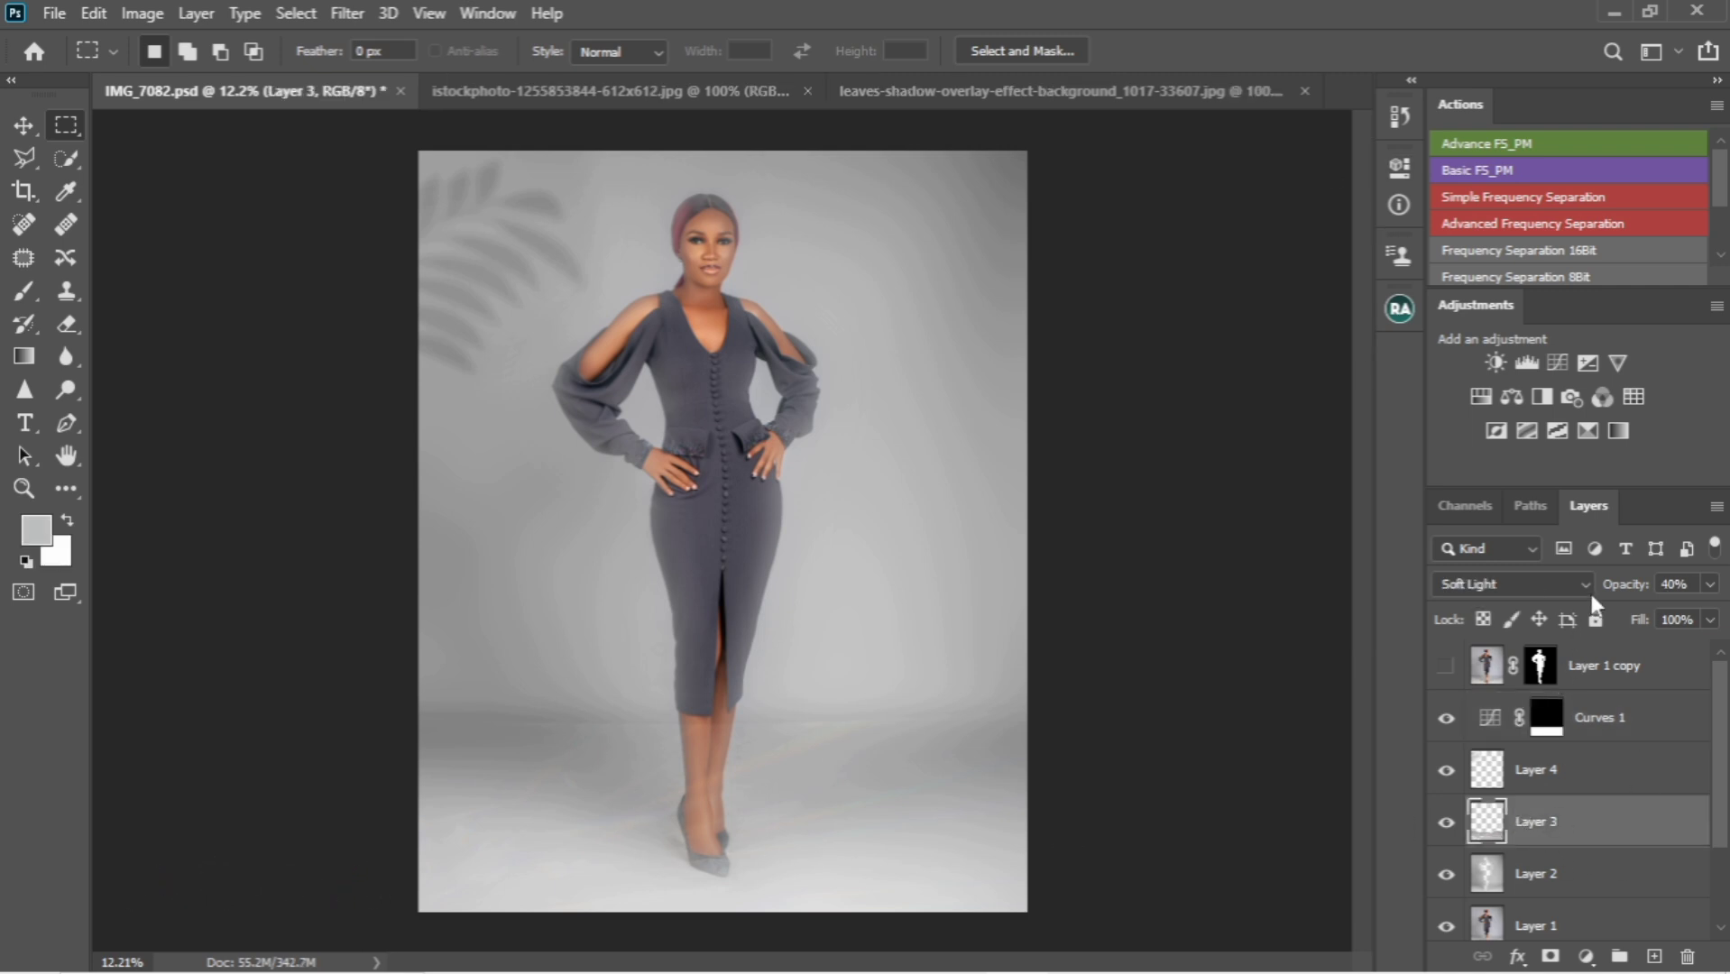
left_click_drag(1617, 589, 1632, 589)
left_click_drag(404, 625, 1070, 727)
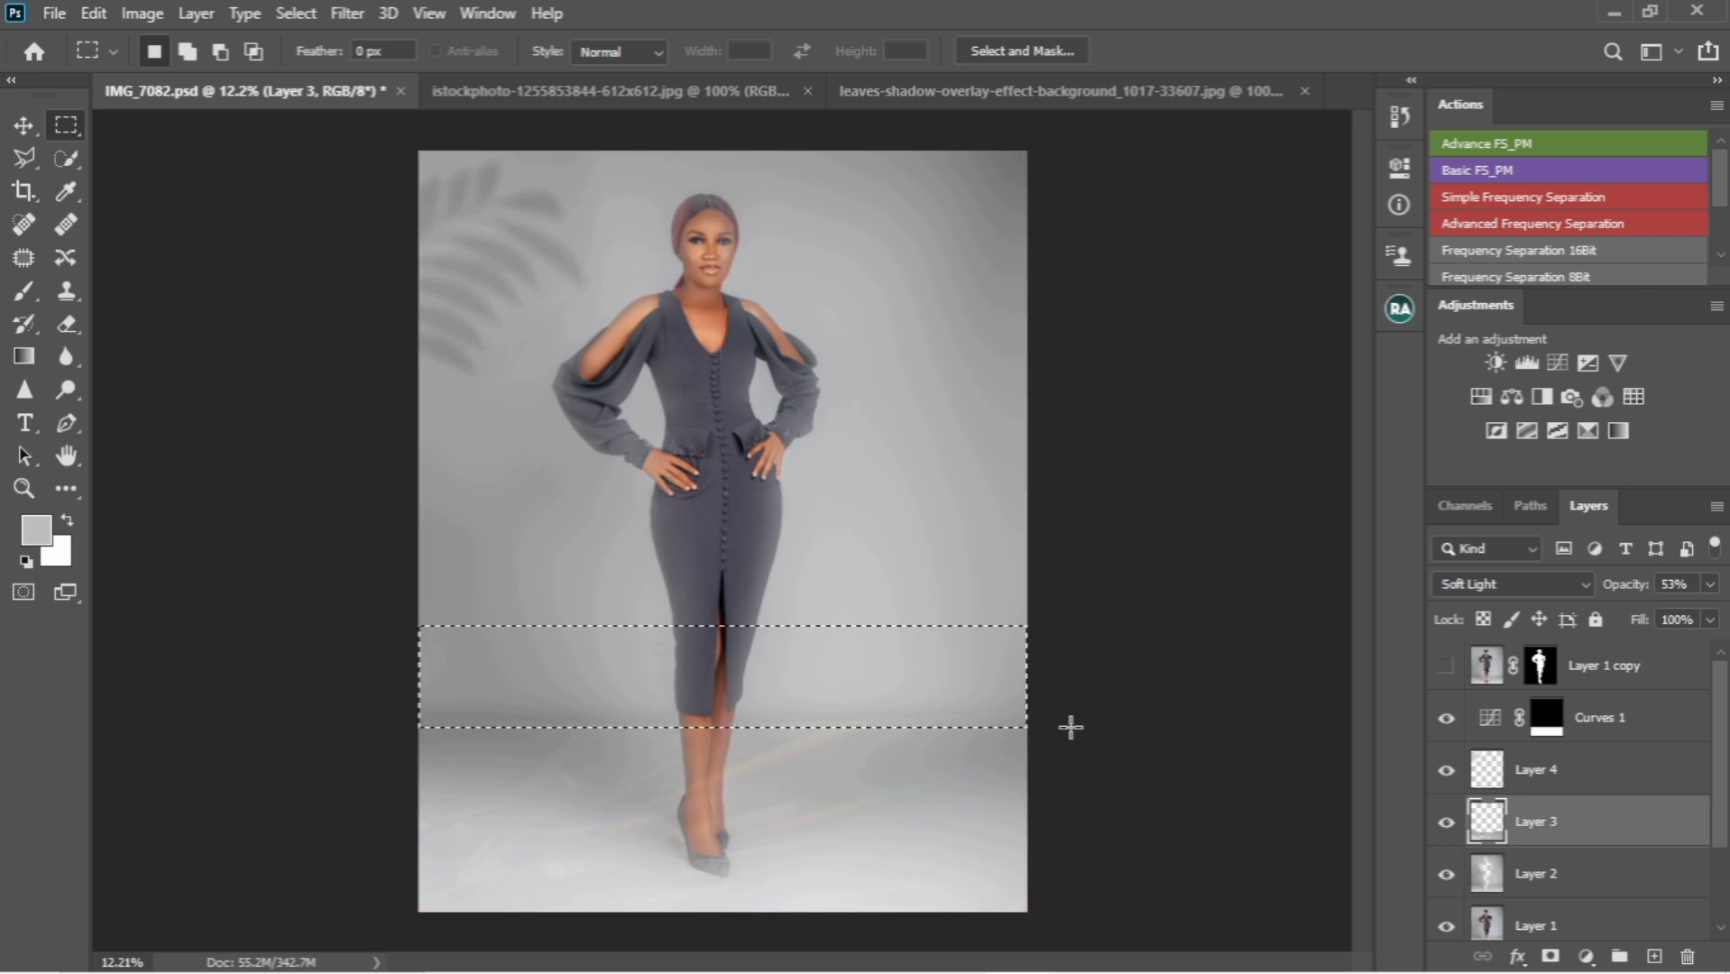
right_click(766, 616)
left_click(907, 216)
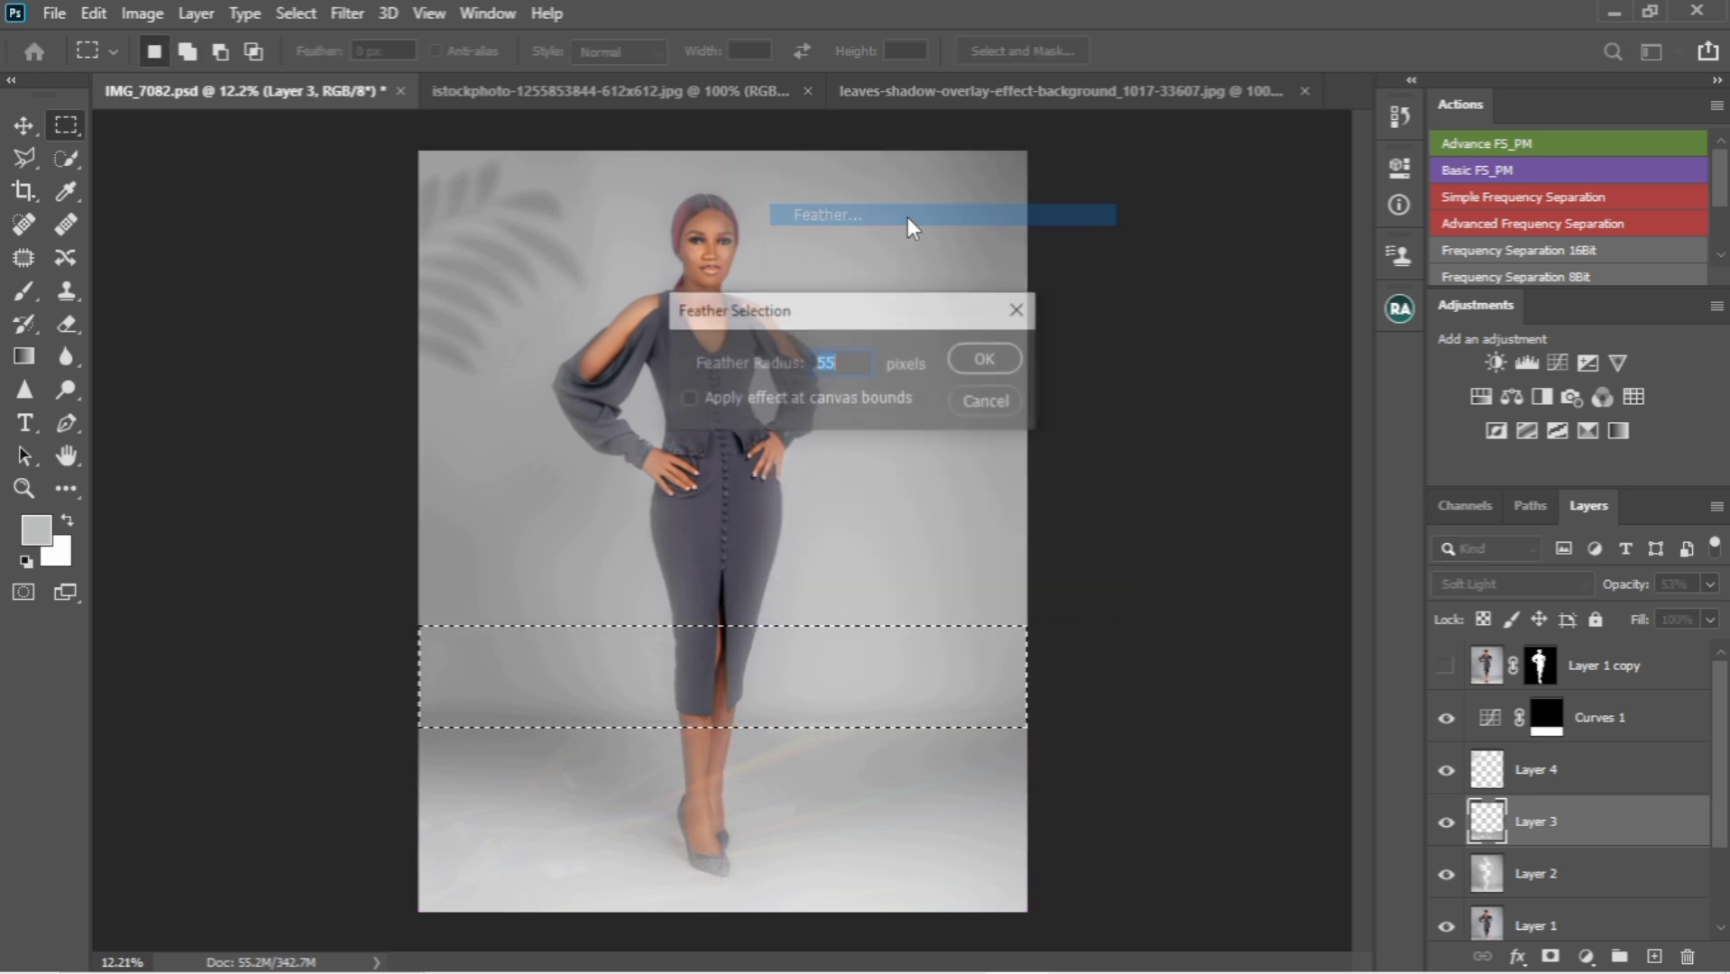
key("Return")
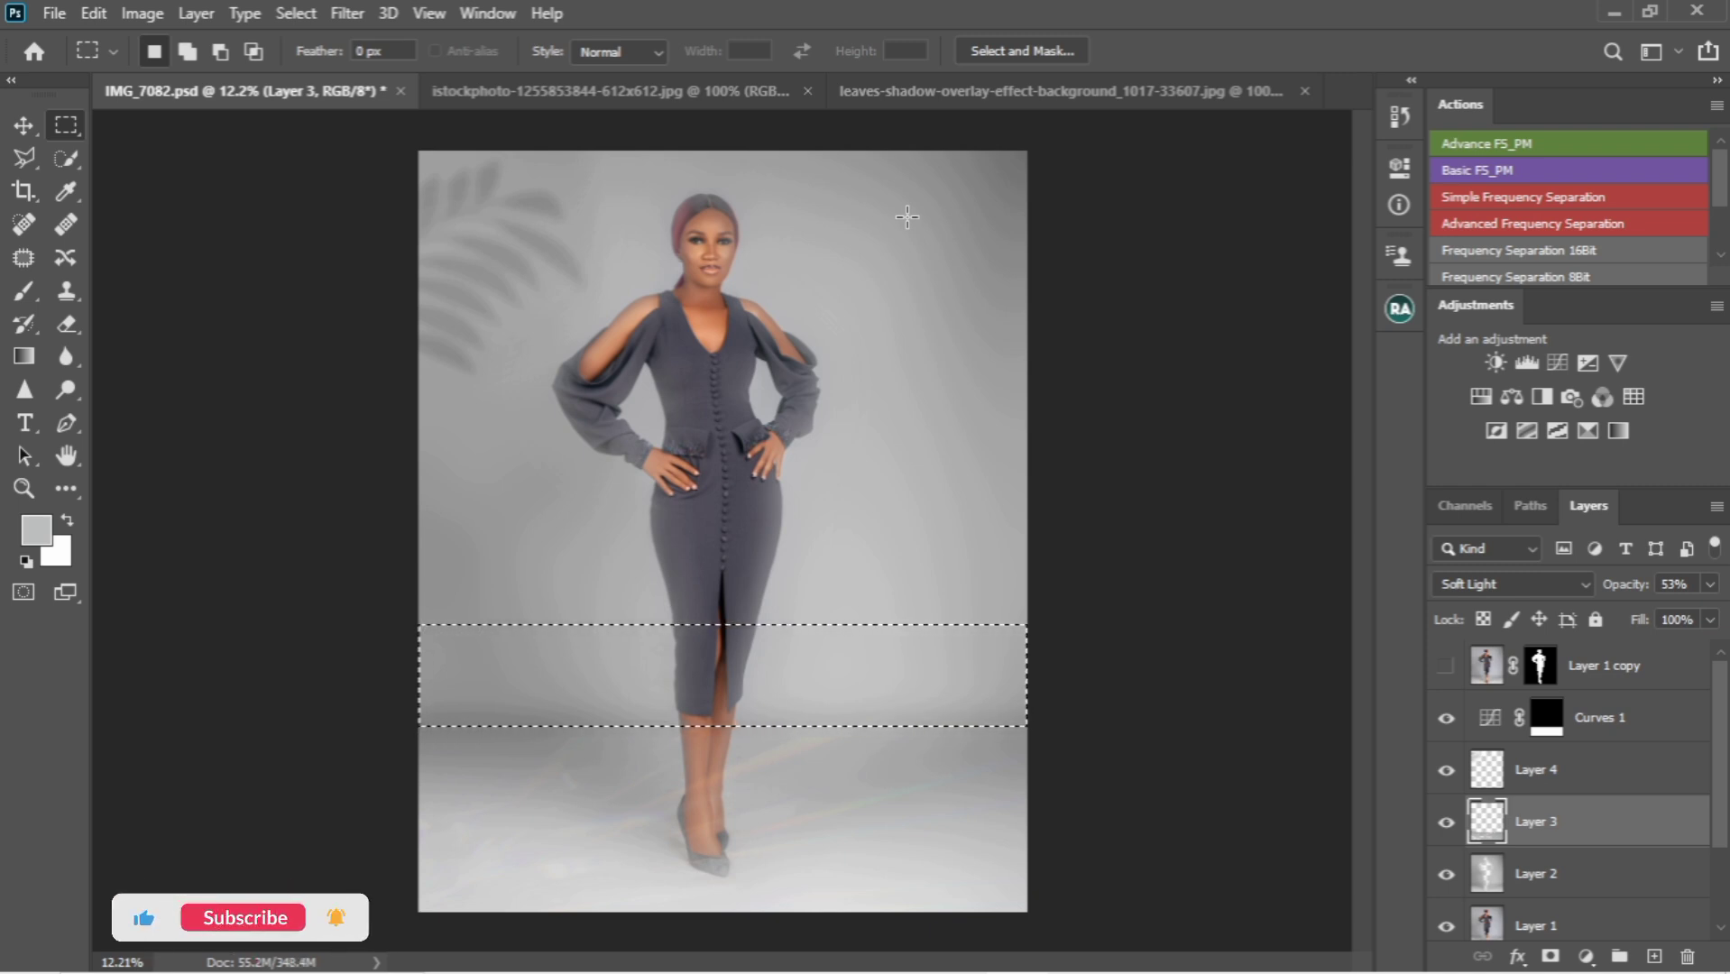
key("ctrl+d")
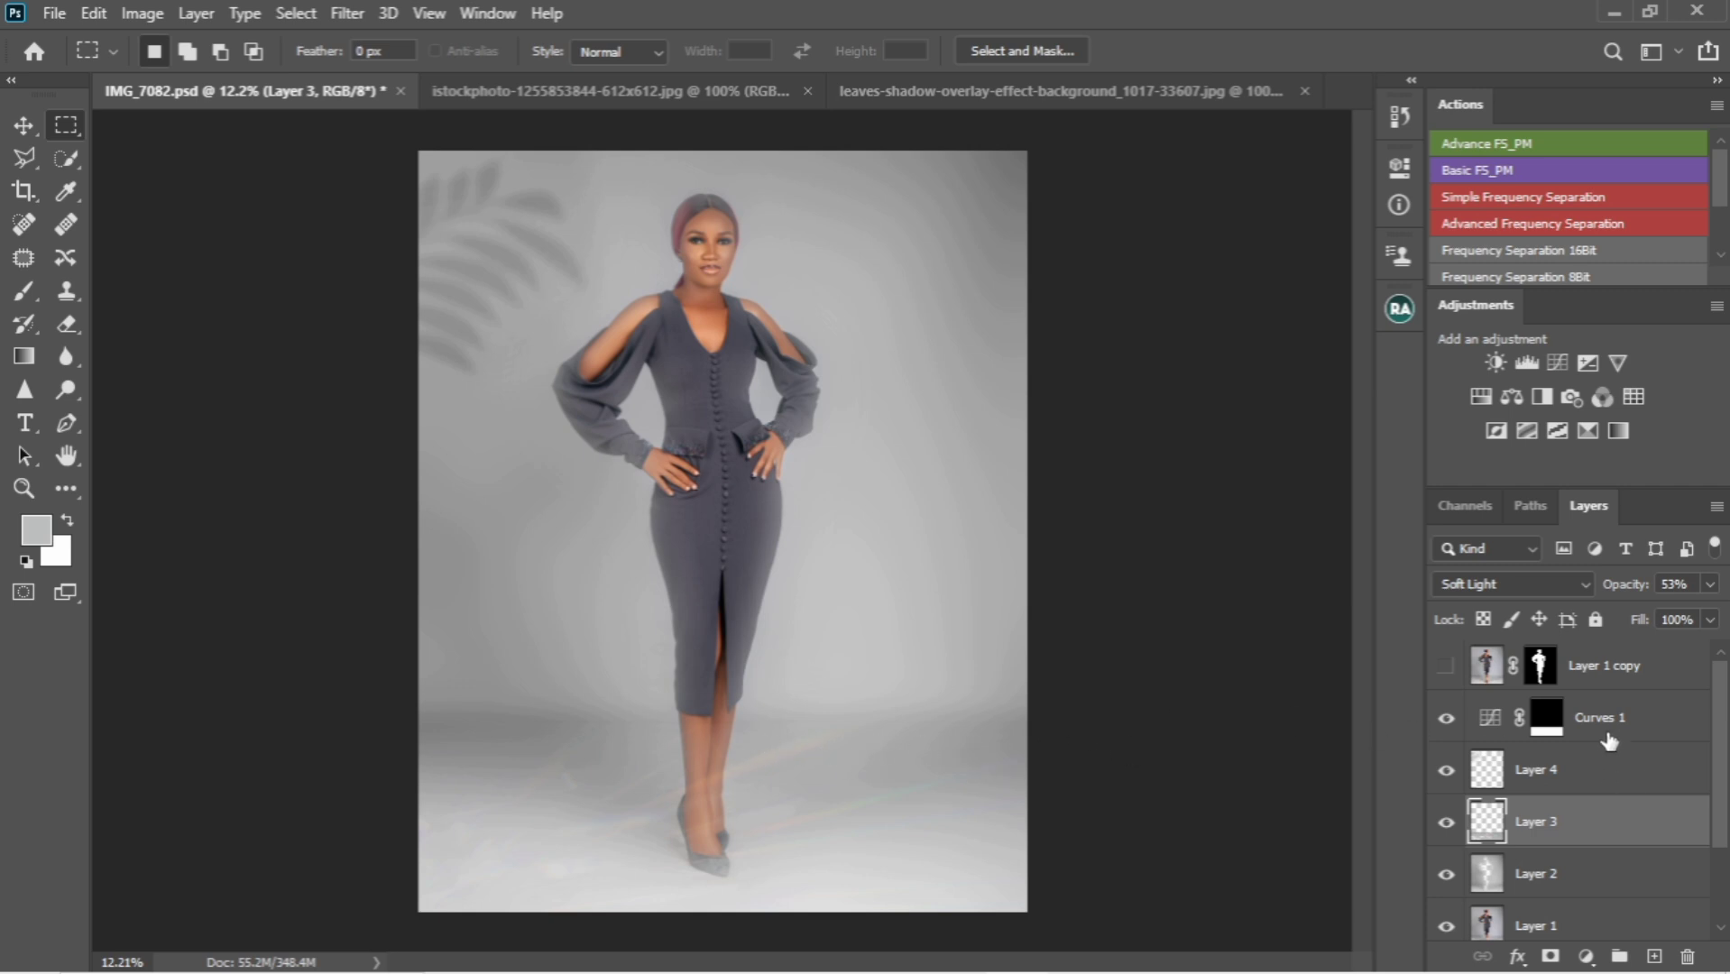
left_click(1637, 713)
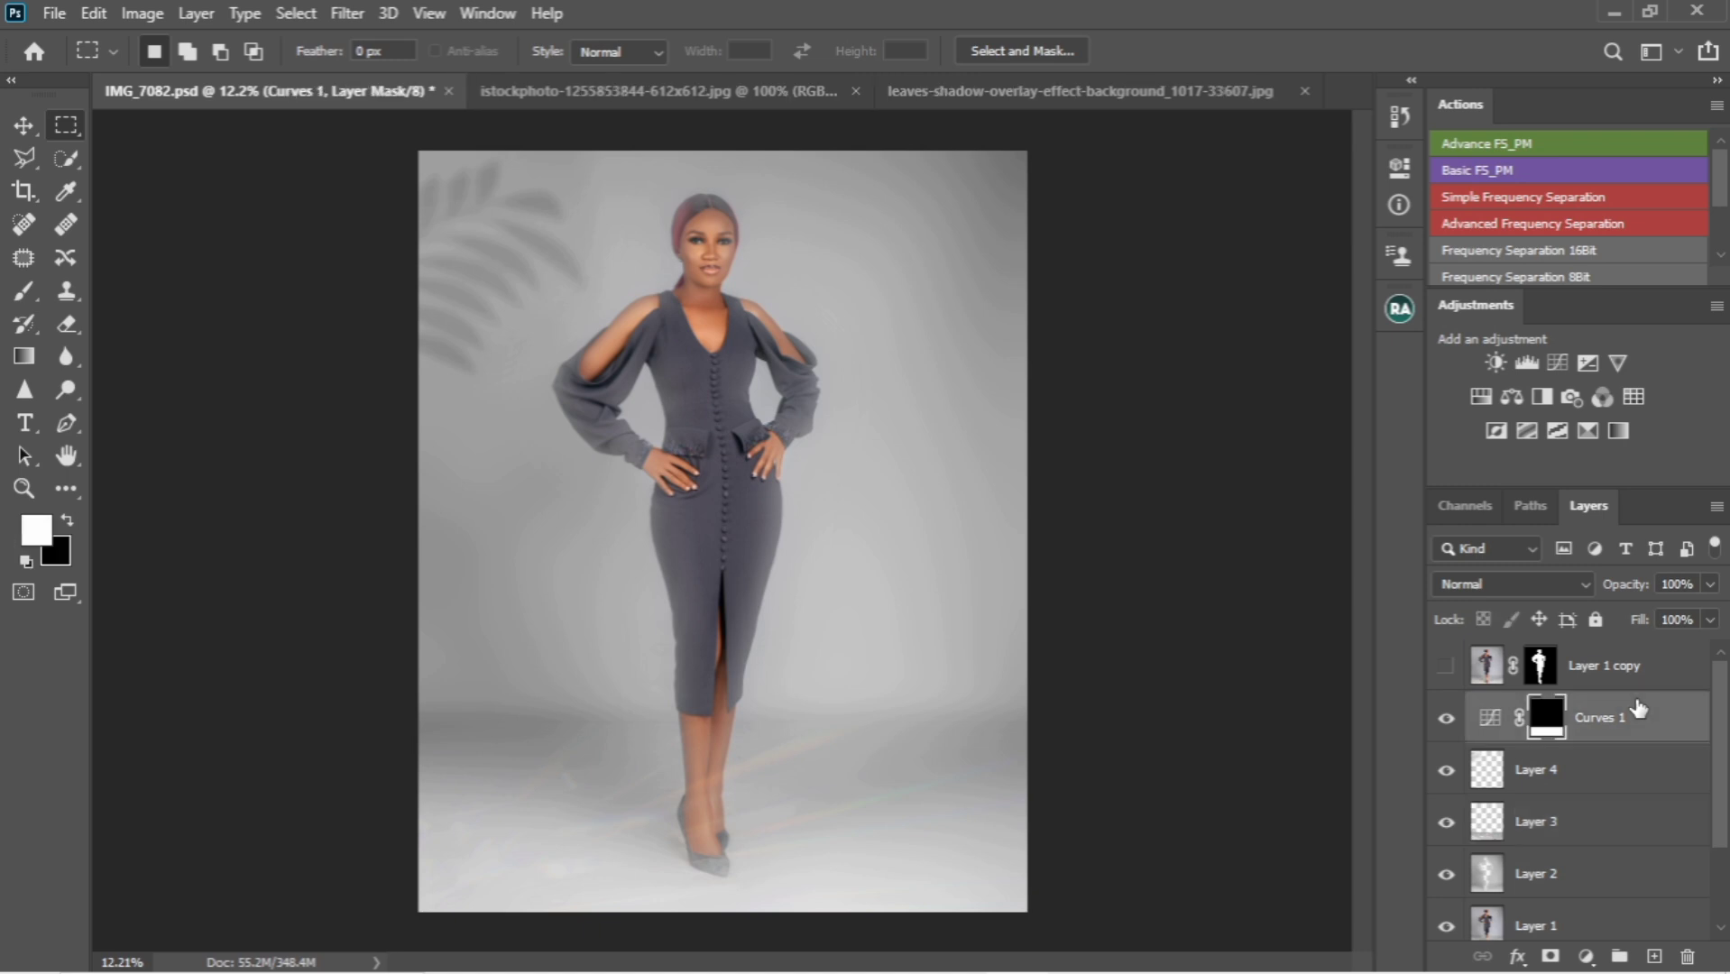
left_click(1559, 359)
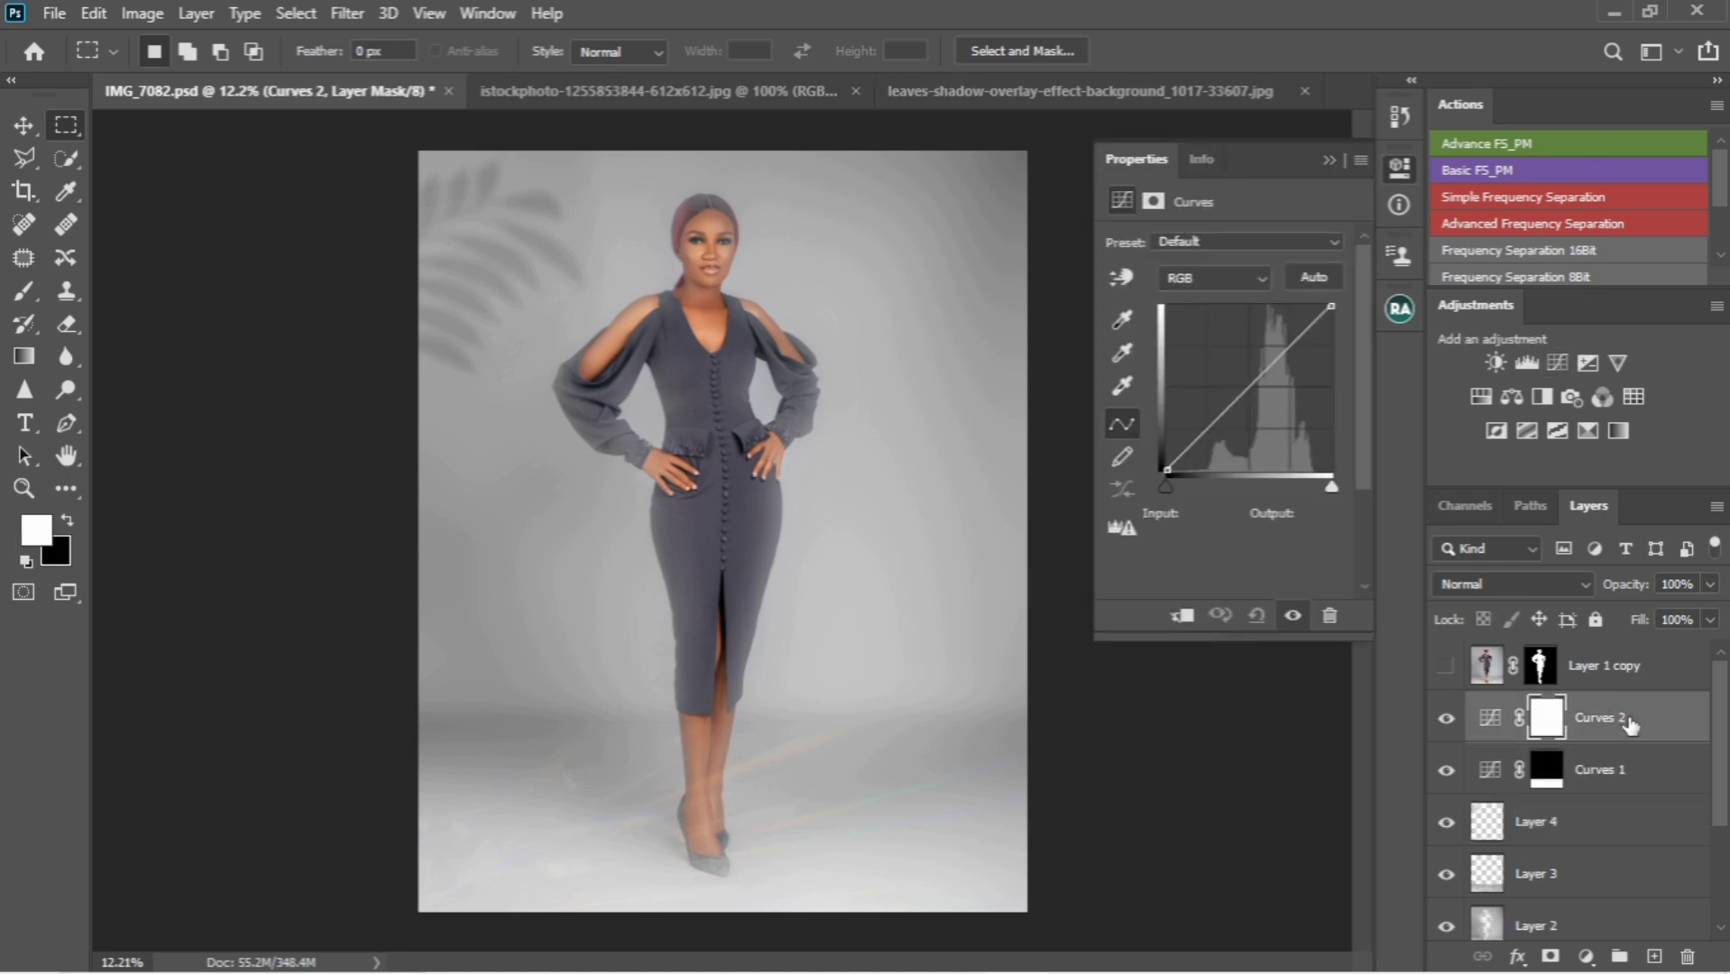
left_click_drag(1633, 722, 1686, 954)
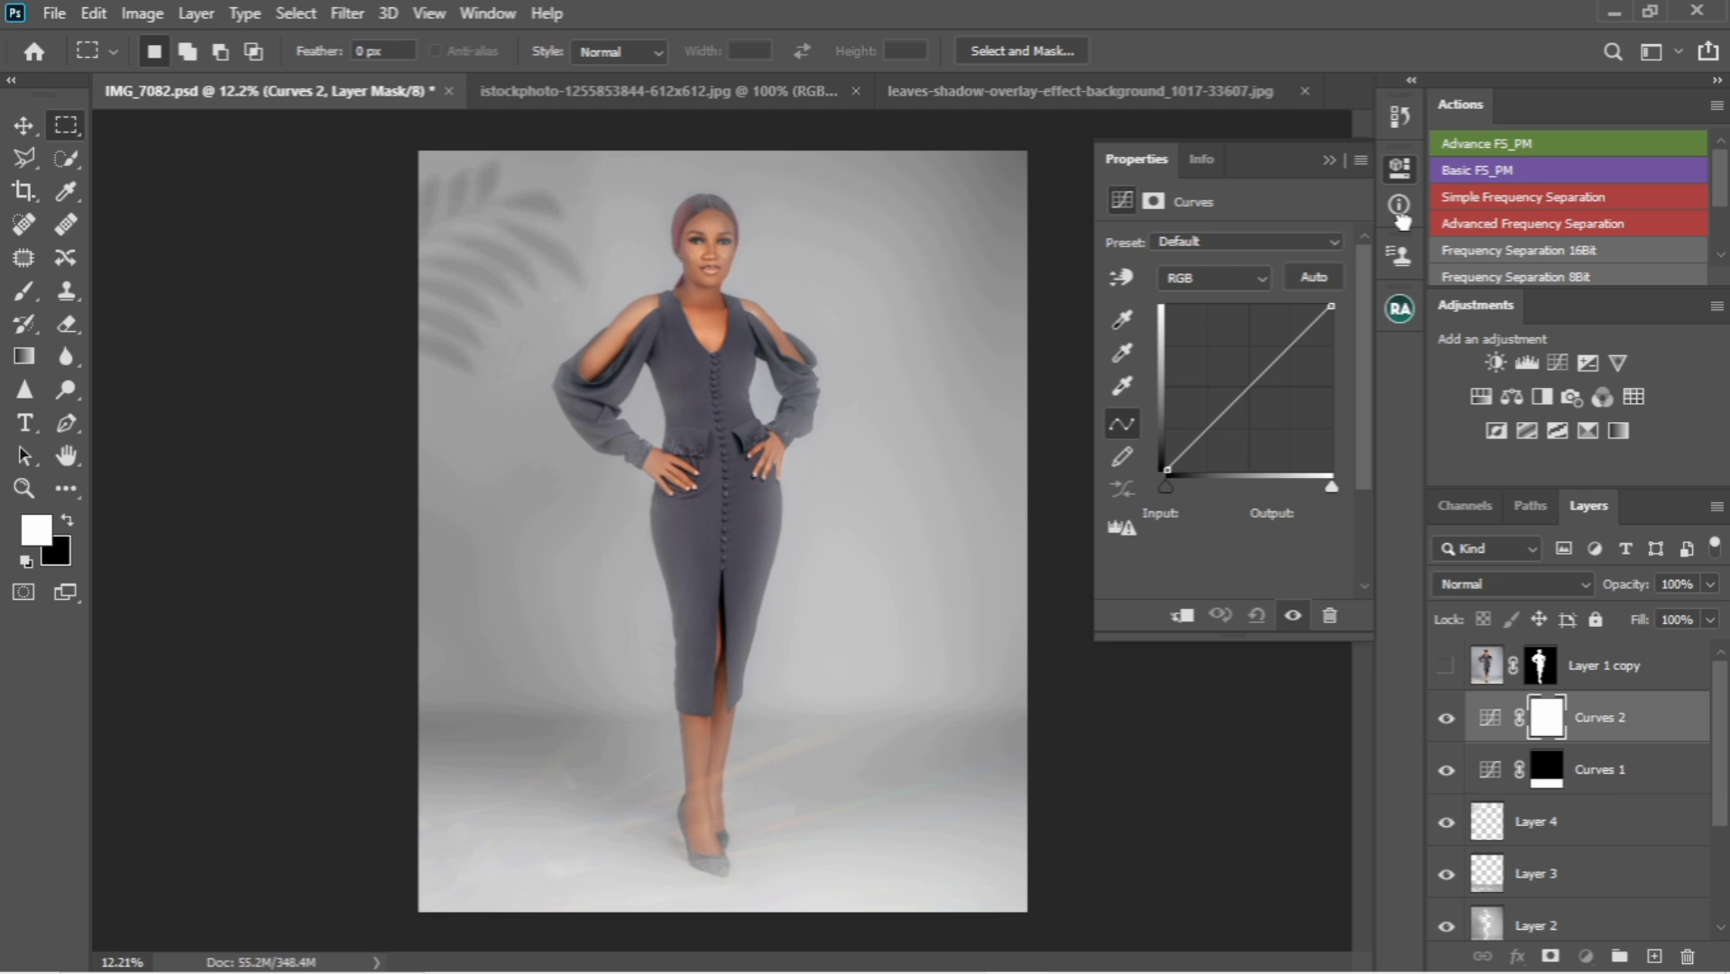
left_click(1330, 161)
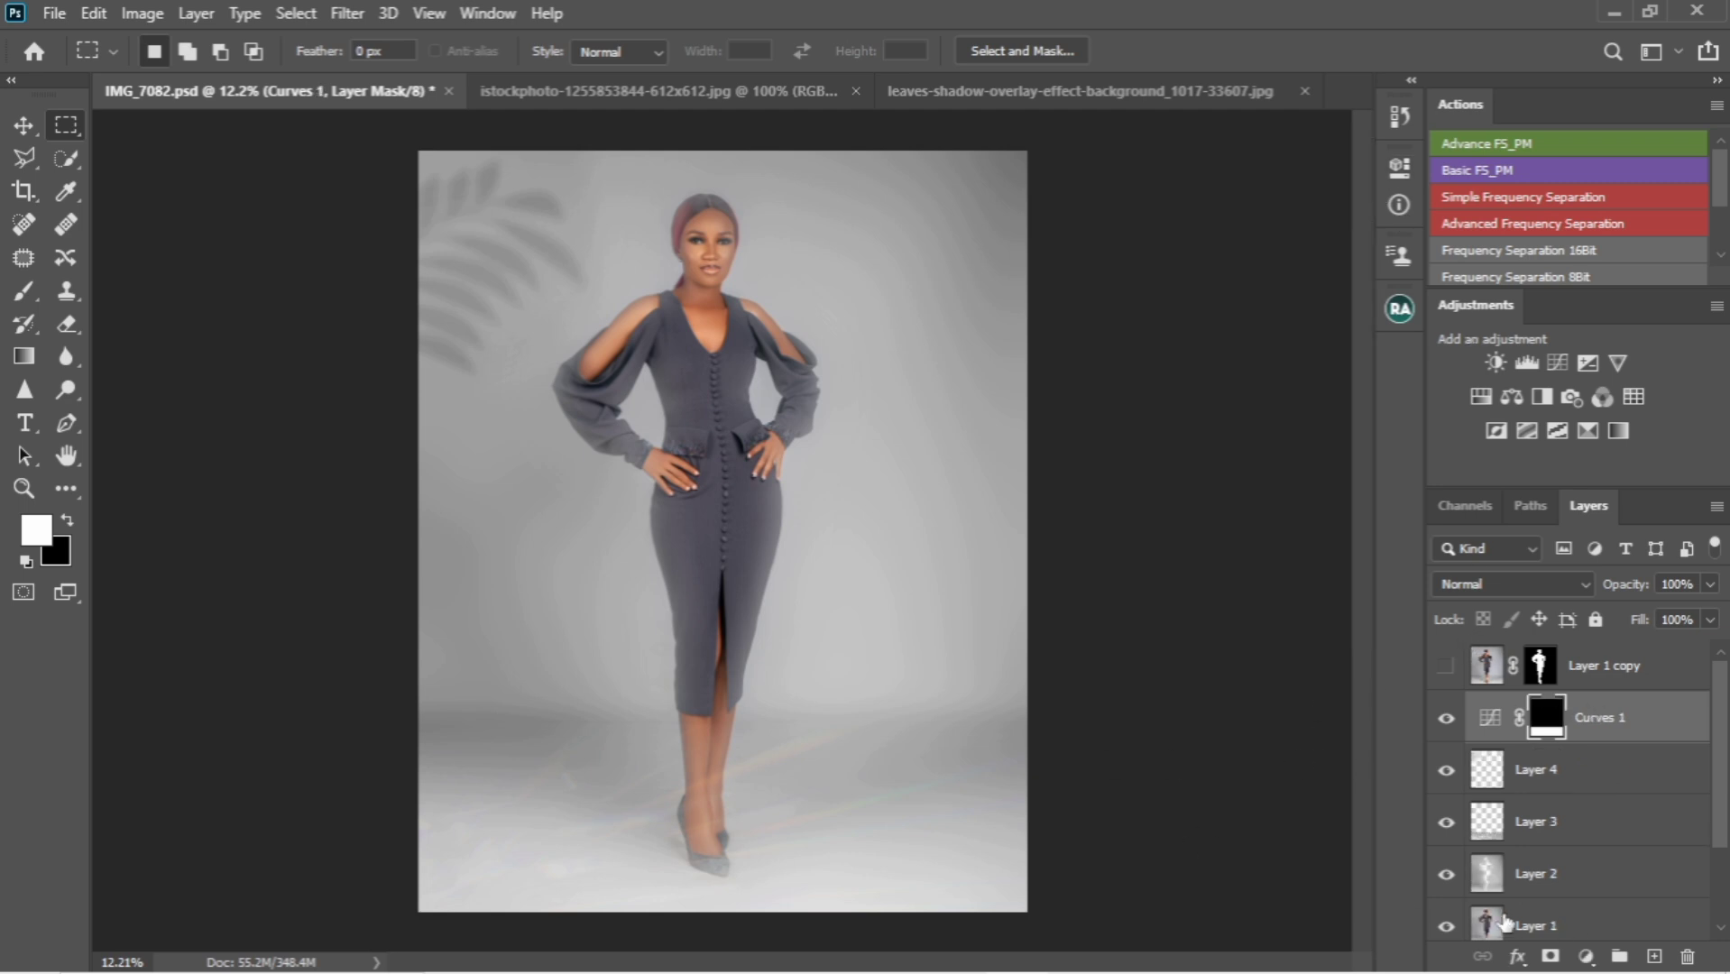
Step: Add a light-grey-to-white Gradient Map adjustment directly above Layer 2 and reduce its opacity to 35%
left_click(1607, 876)
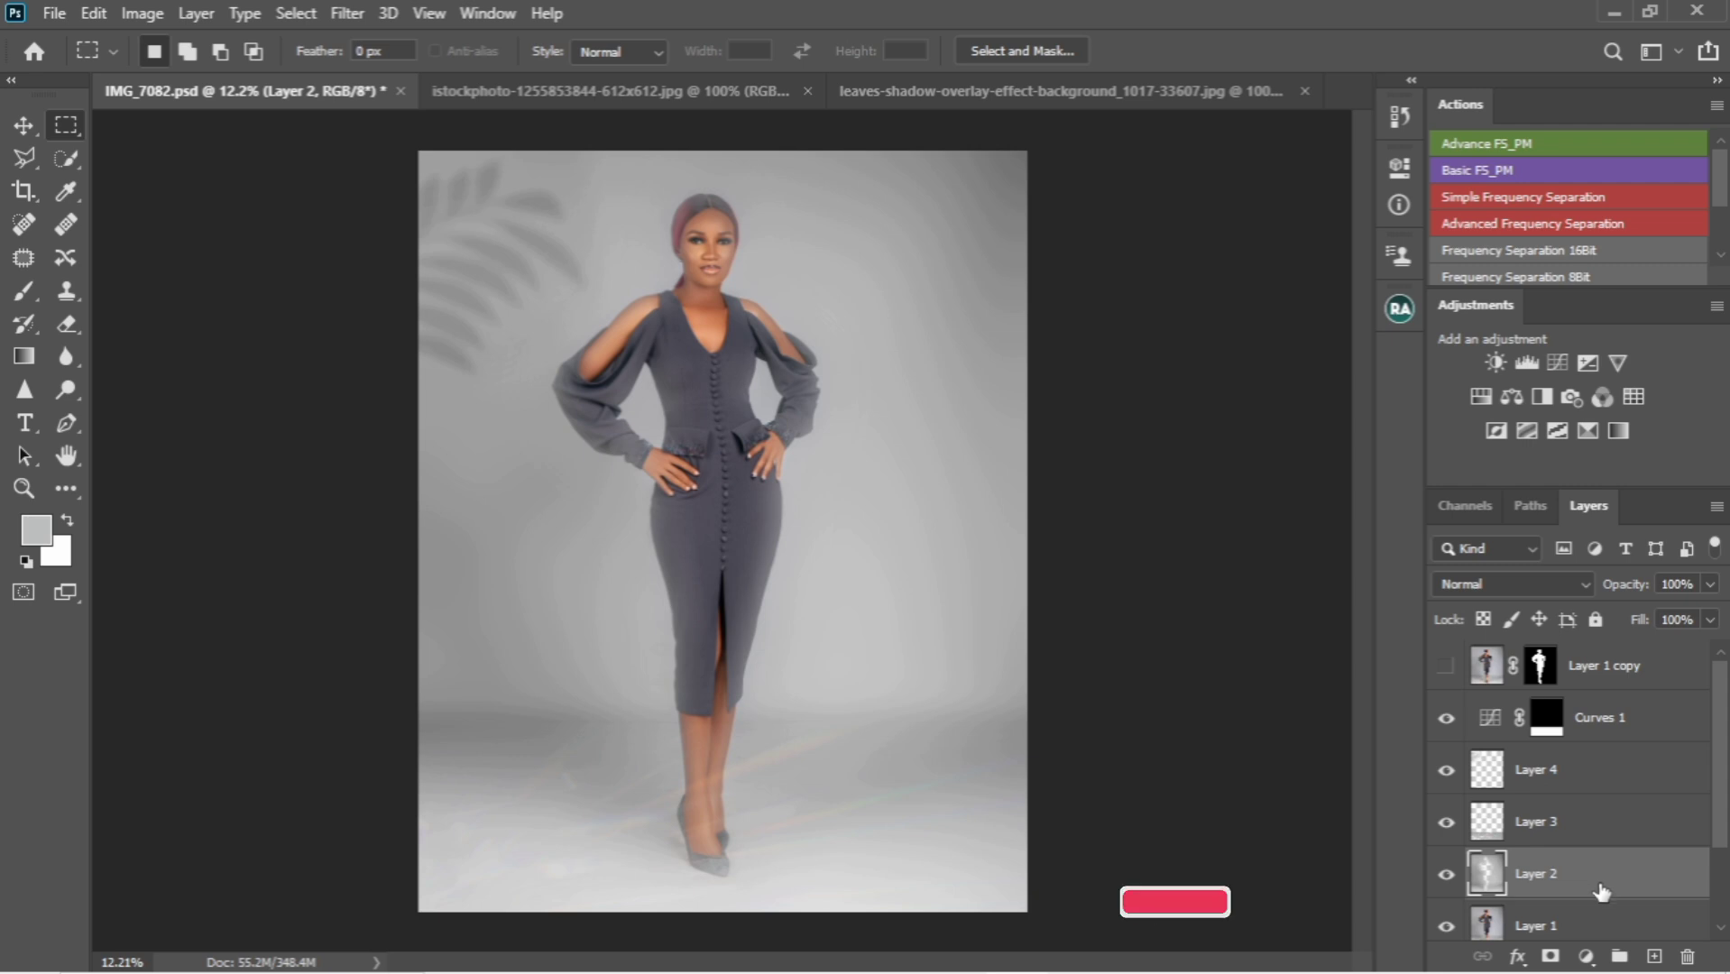
left_click(1587, 957)
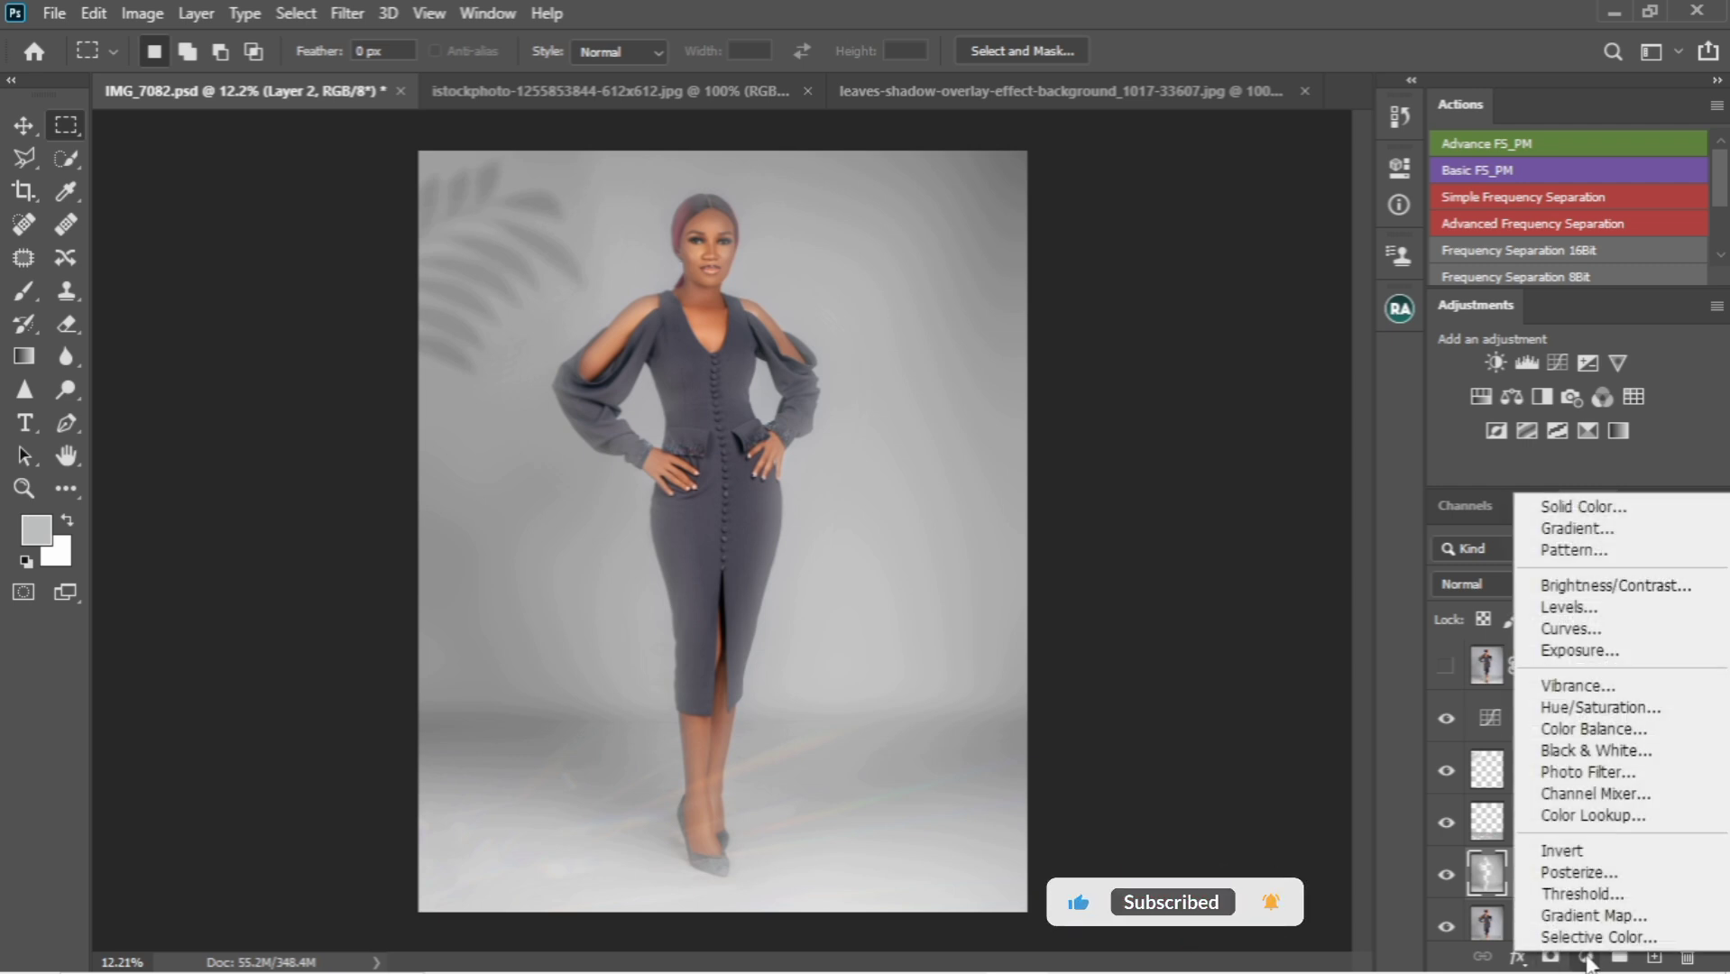
left_click(1589, 915)
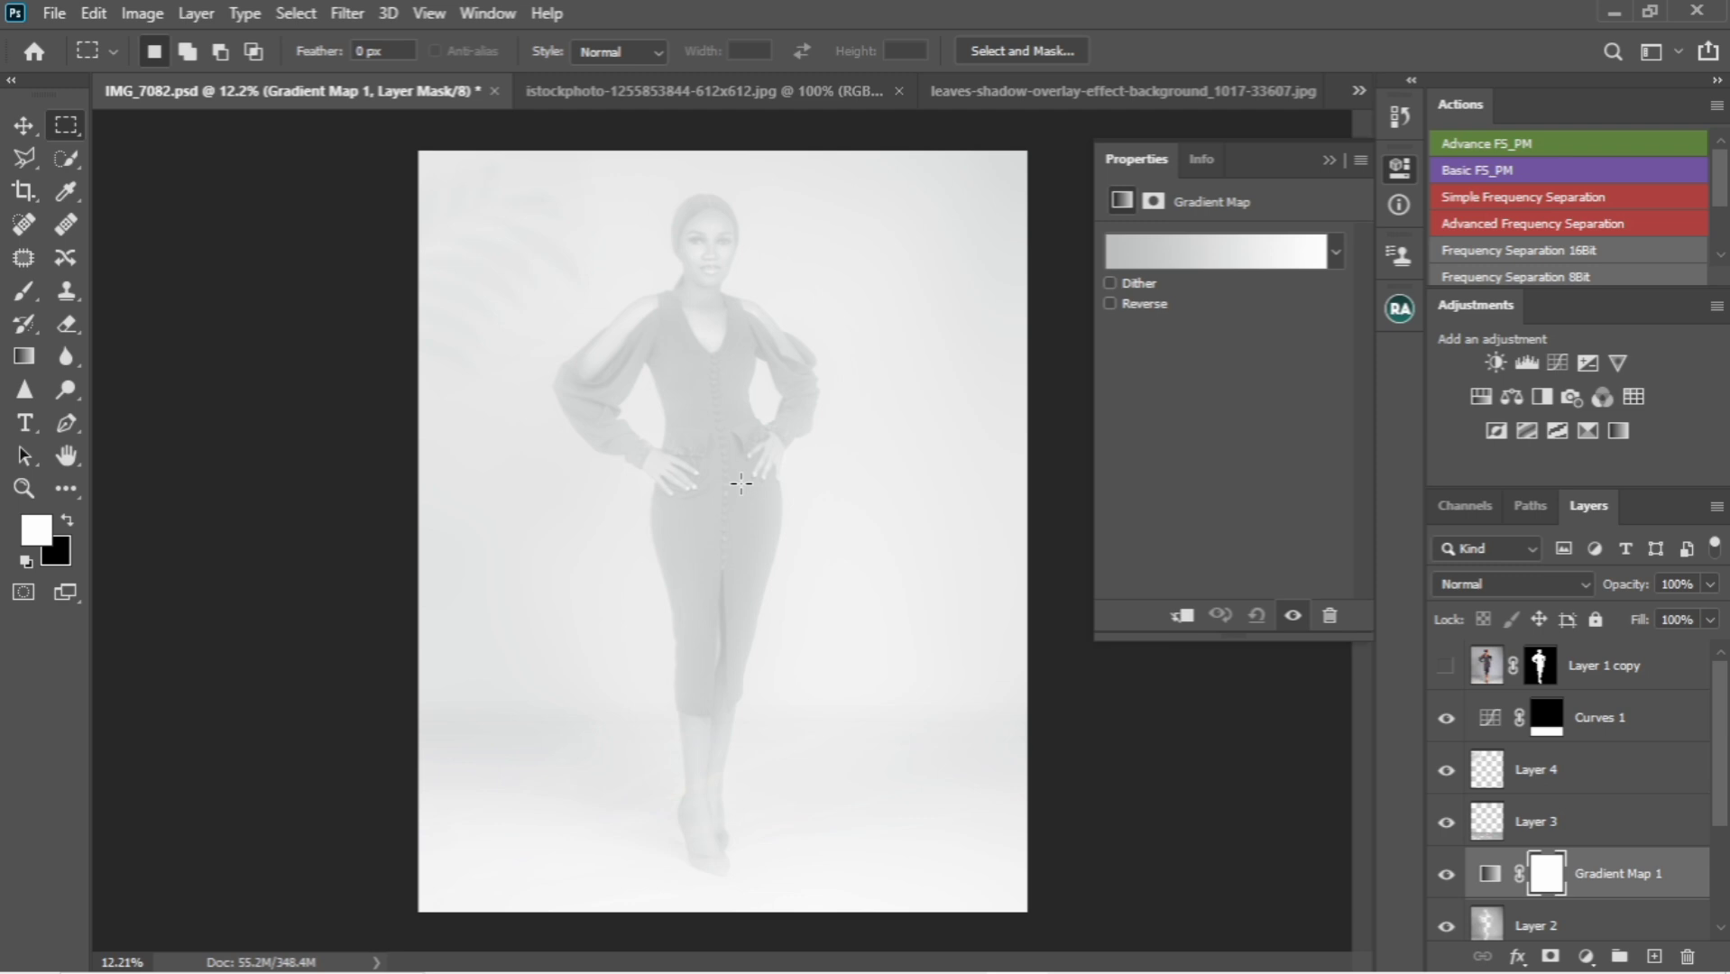
left_click(1329, 160)
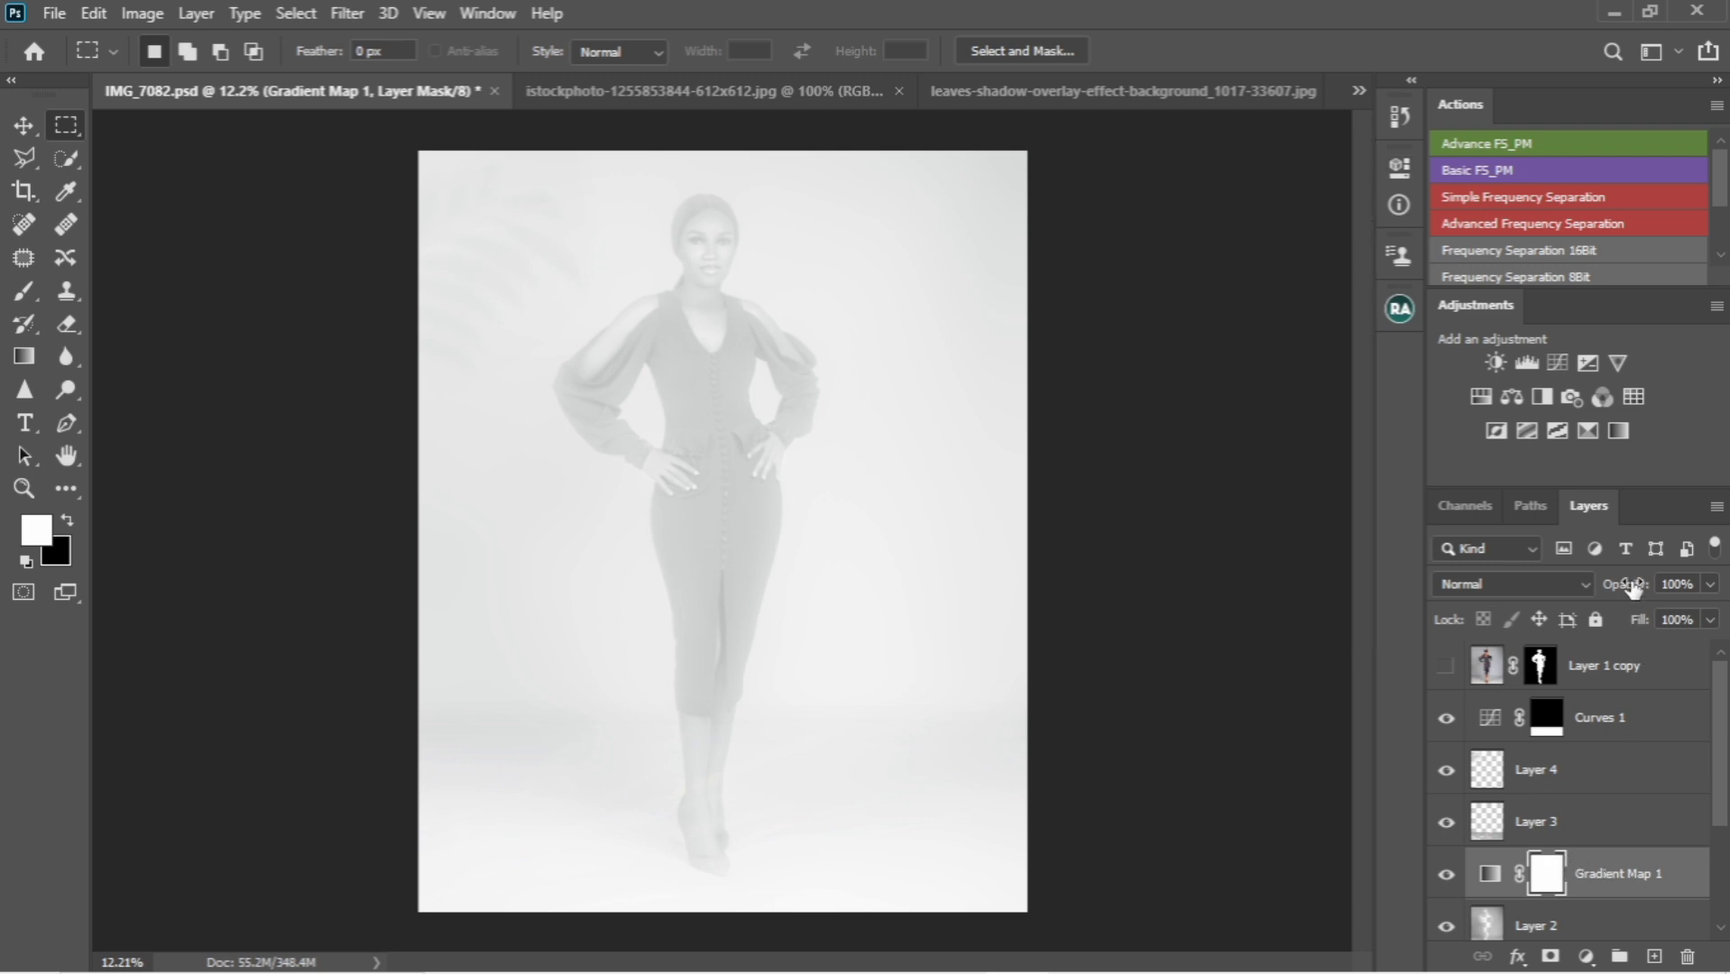
left_click_drag(1632, 586, 1553, 591)
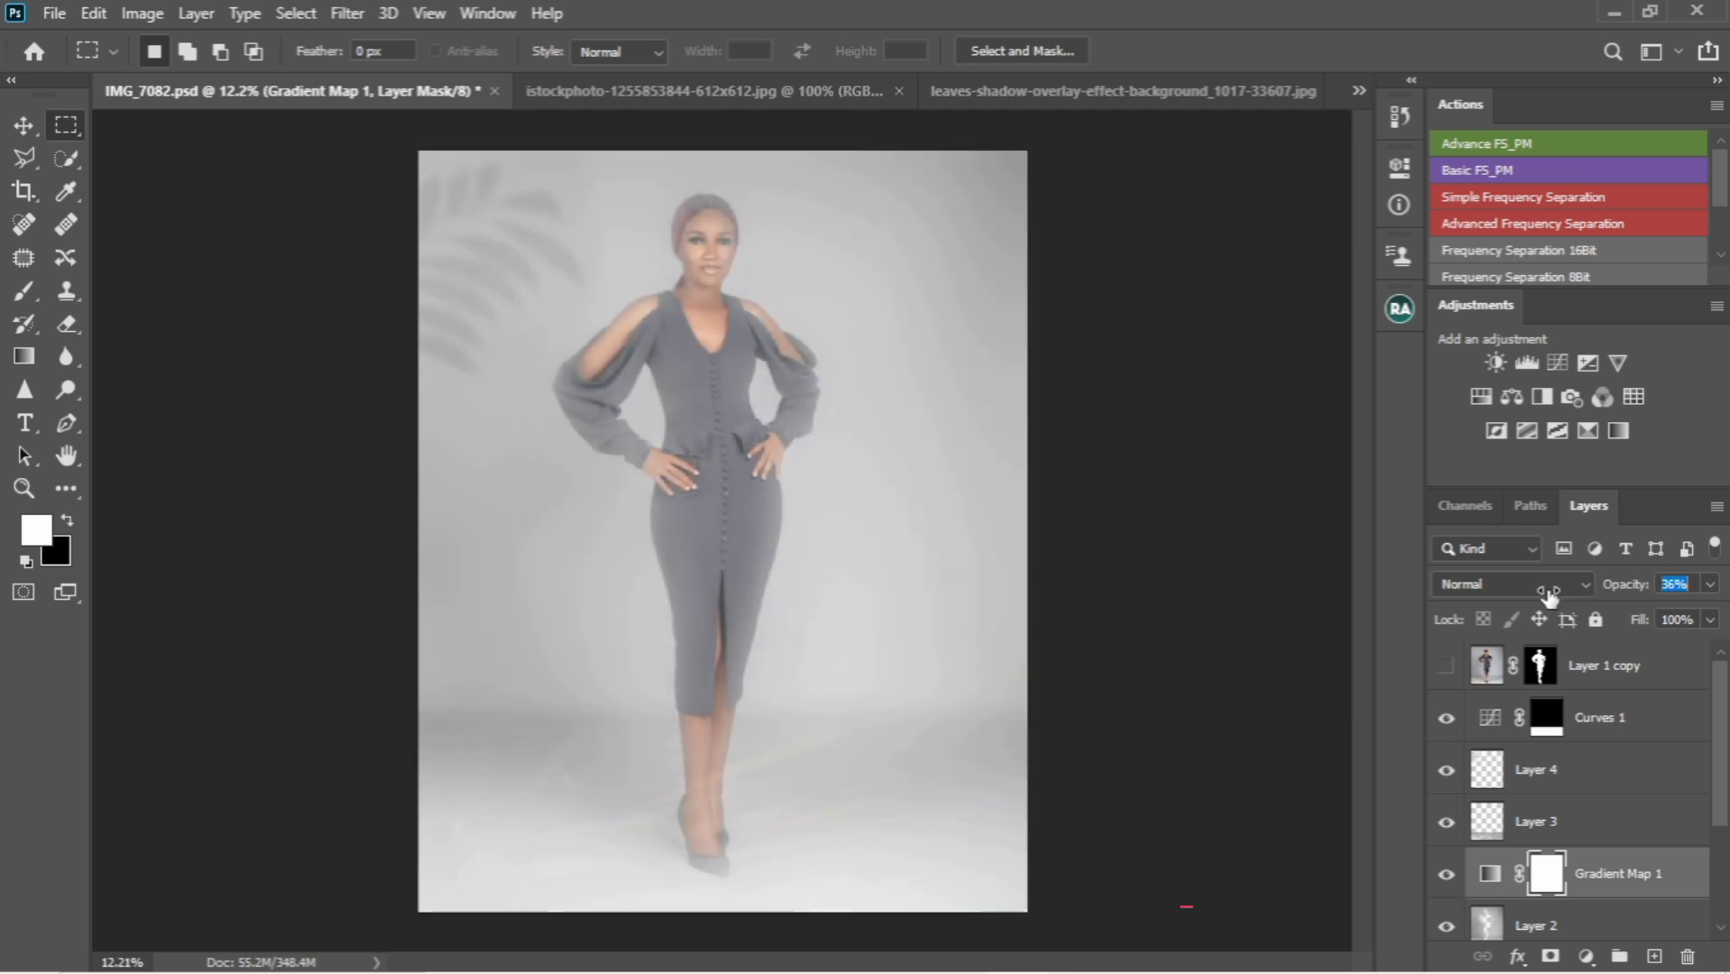
left_click_drag(1548, 593, 1546, 586)
scroll(1546, 585, "down", 4)
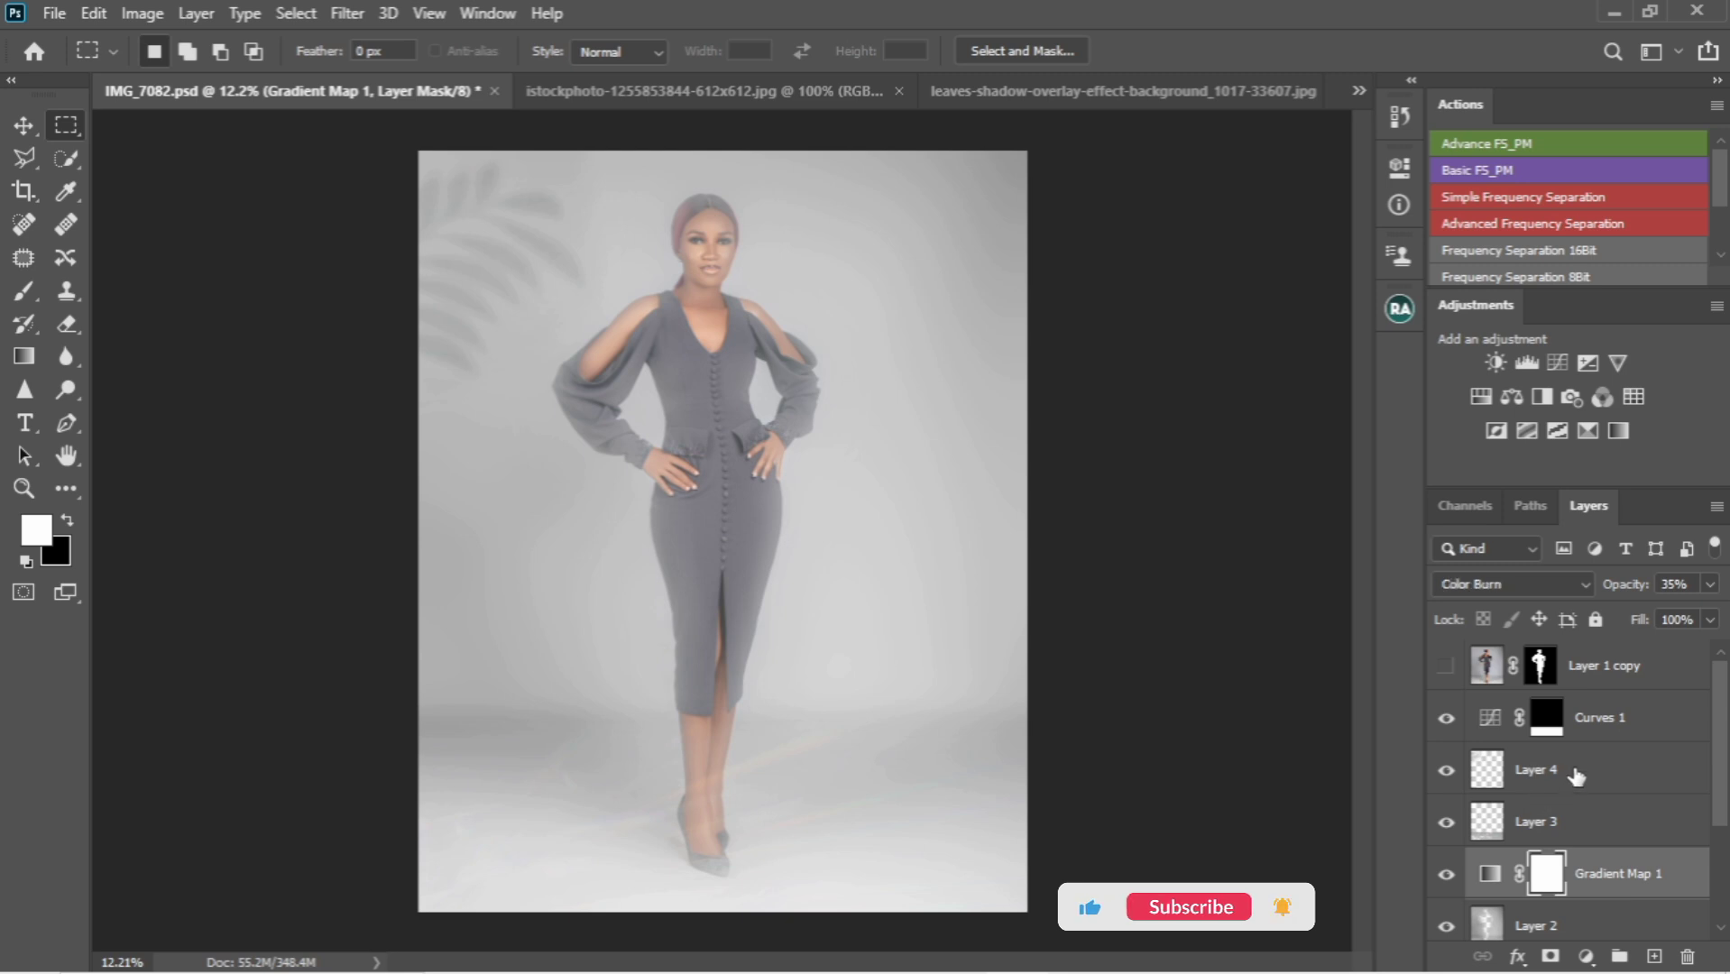
left_click(1576, 775)
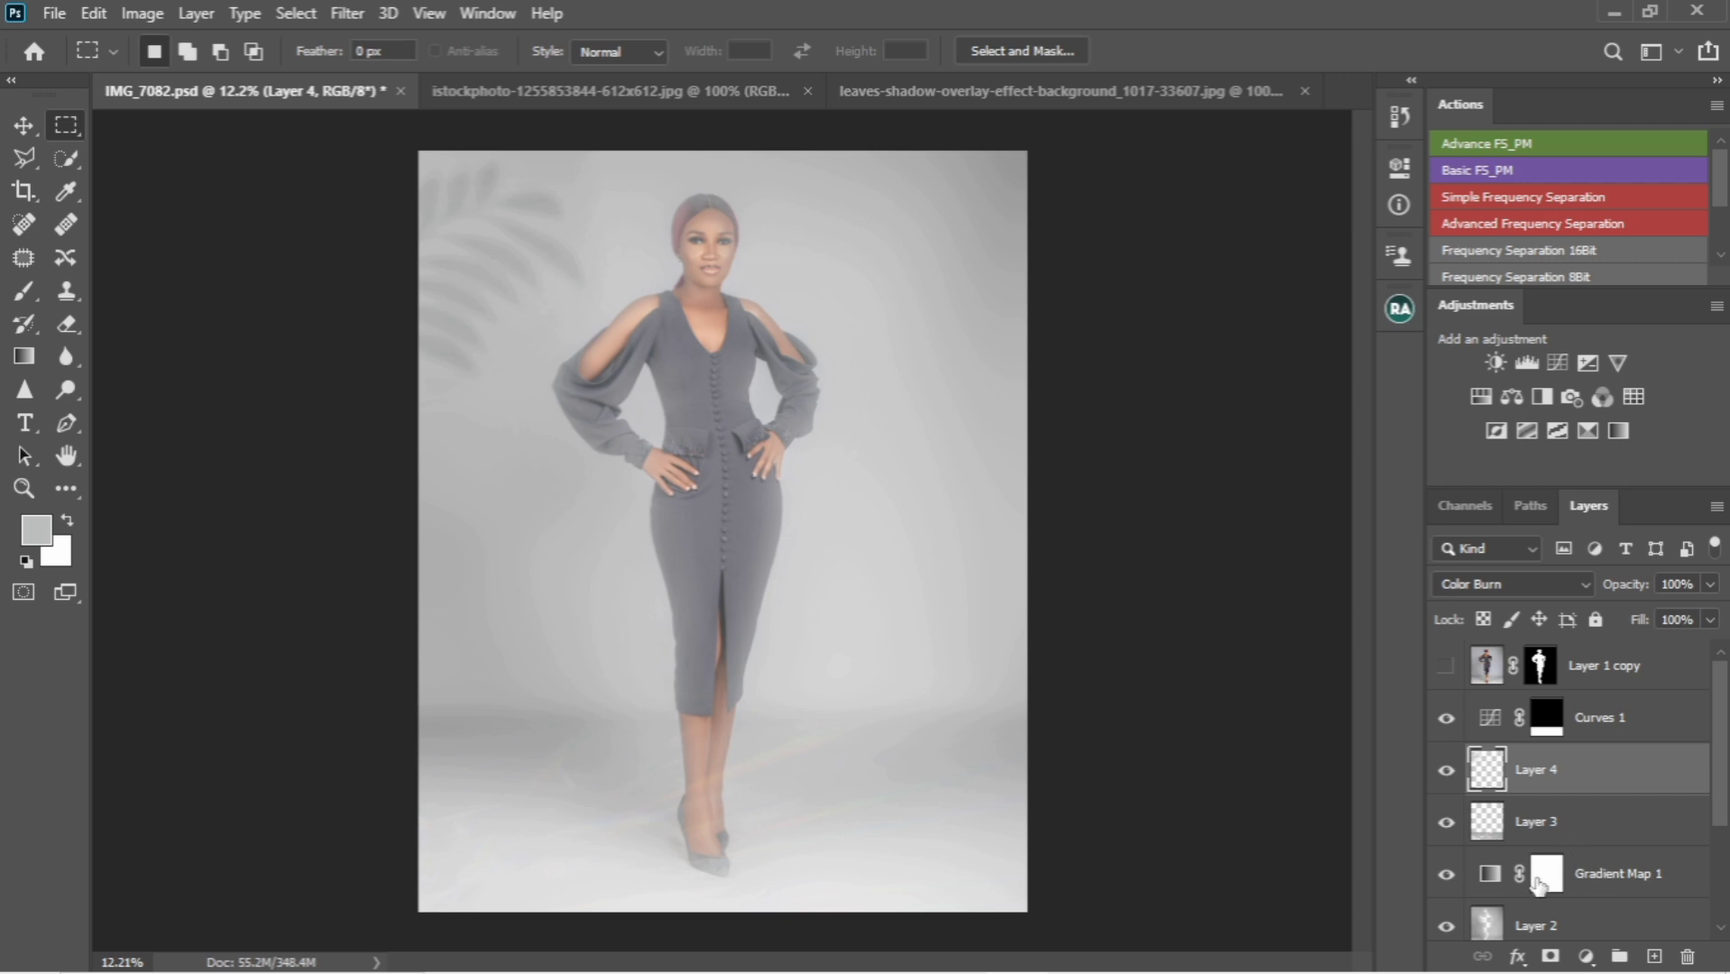
Step: Compare the portrait with and without the Gradient Map adjustment, and set its opacity to 23%
left_click(1447, 875)
left_click(1446, 875)
left_click(1644, 882)
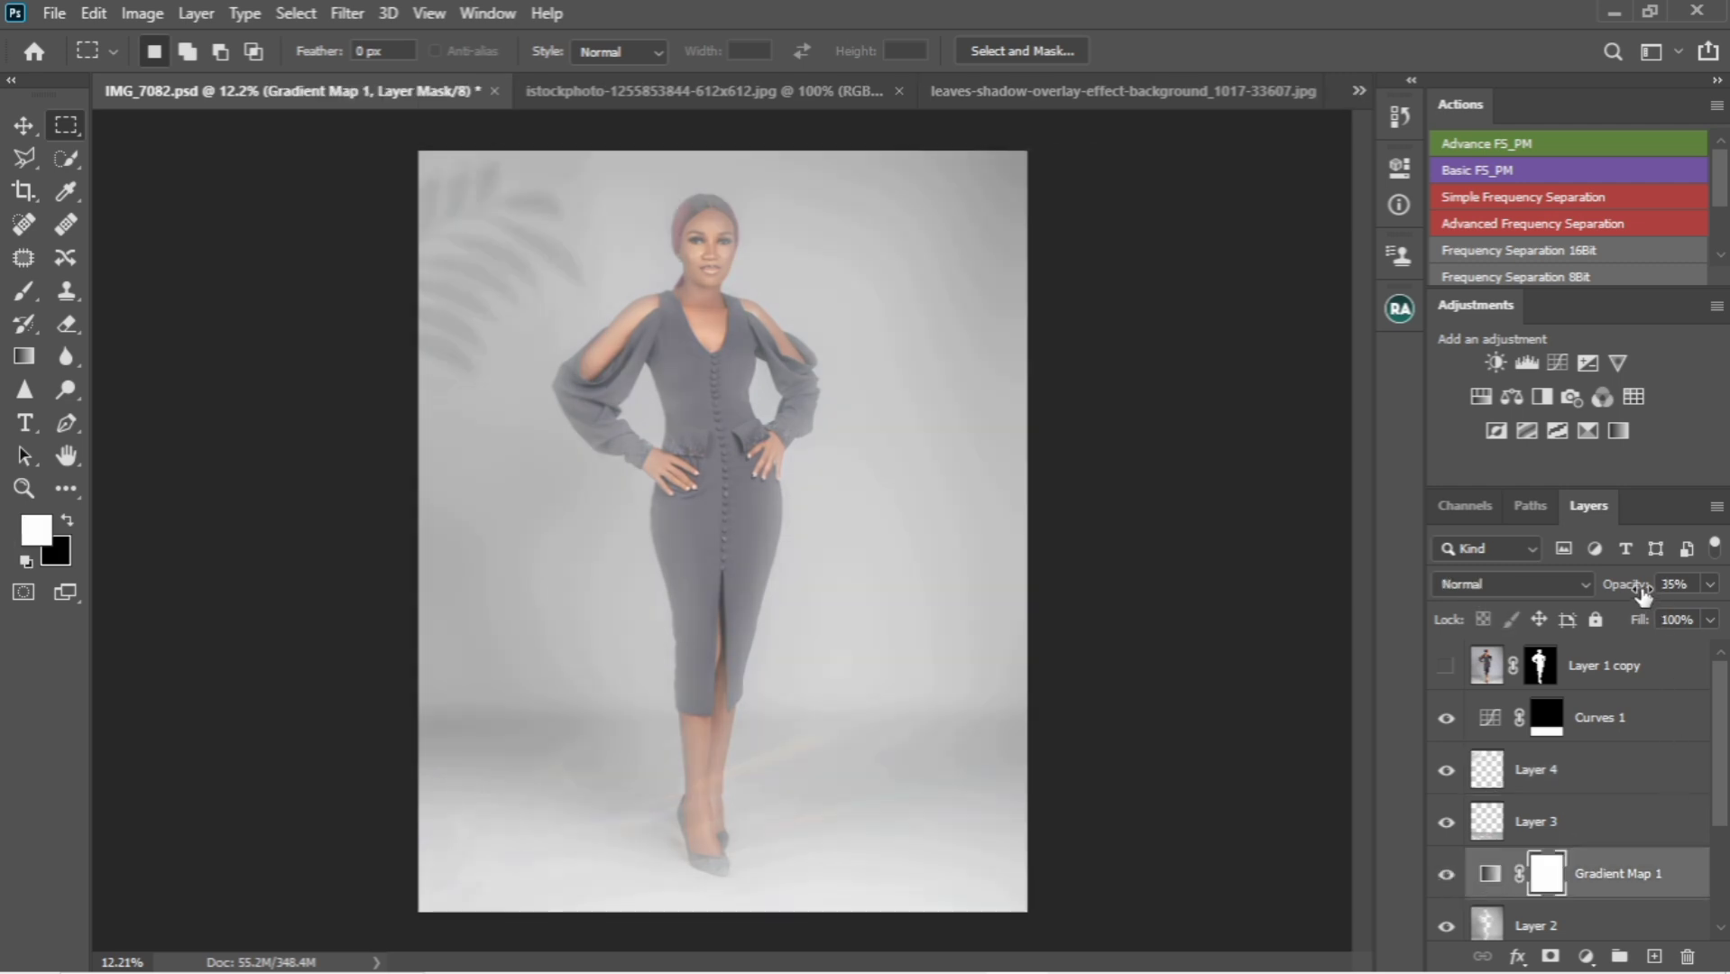
left_click_drag(1641, 591, 1634, 590)
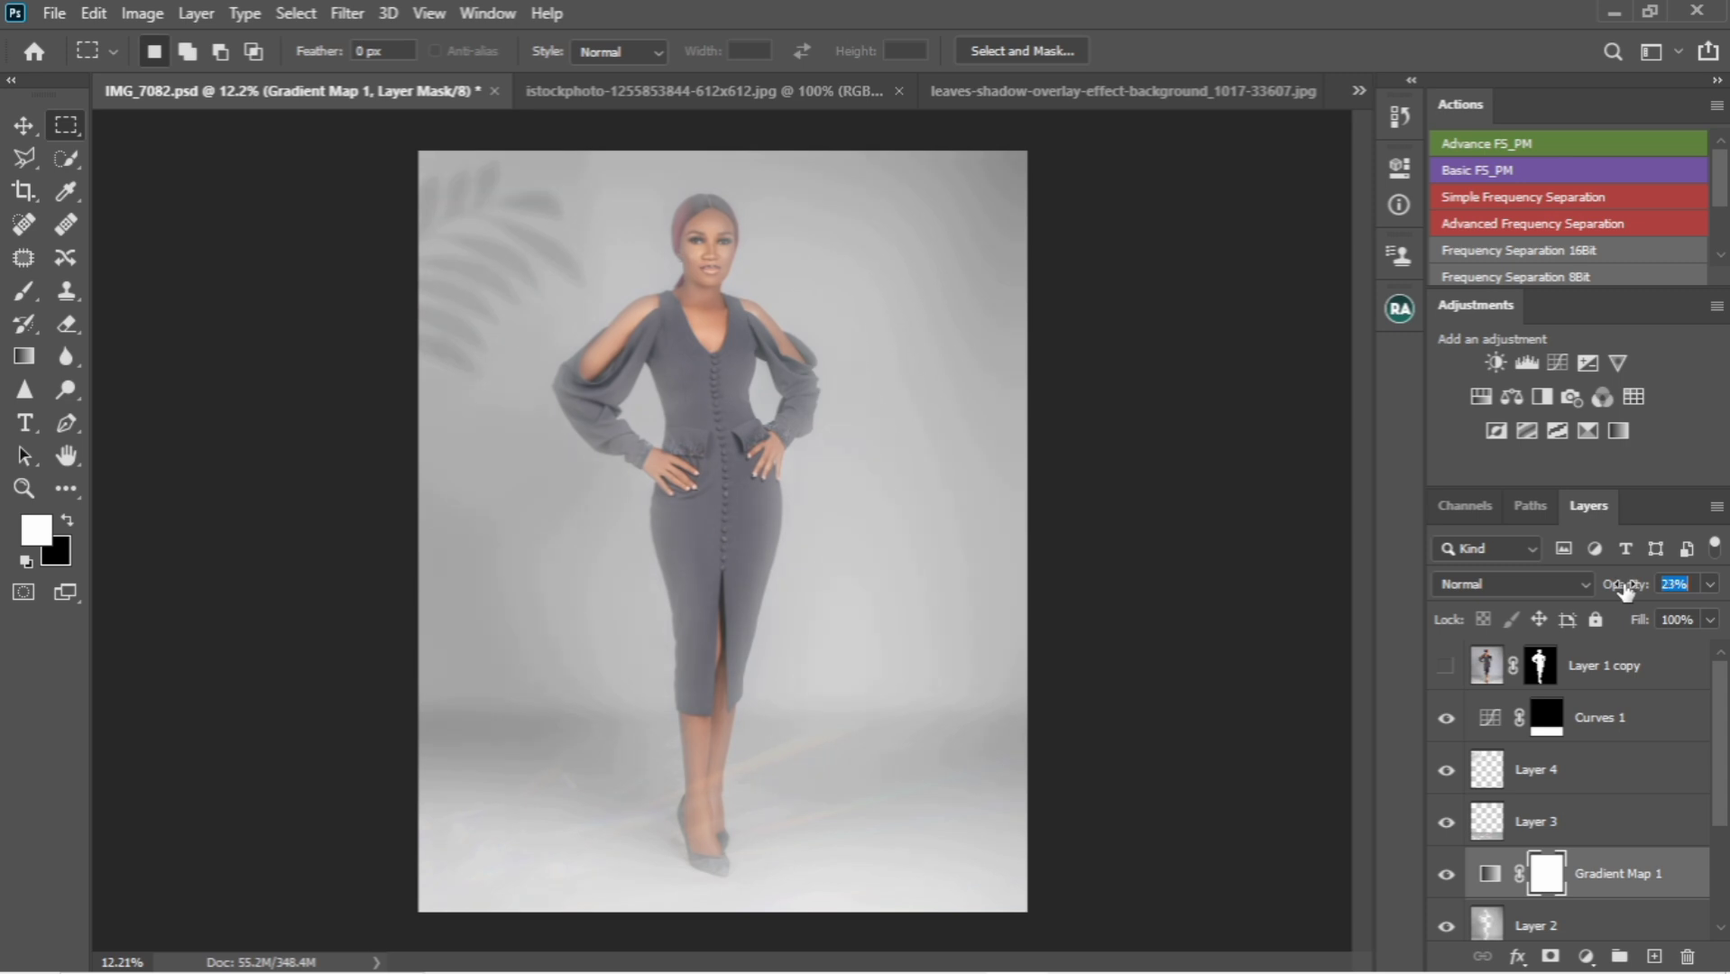
left_click(1447, 875)
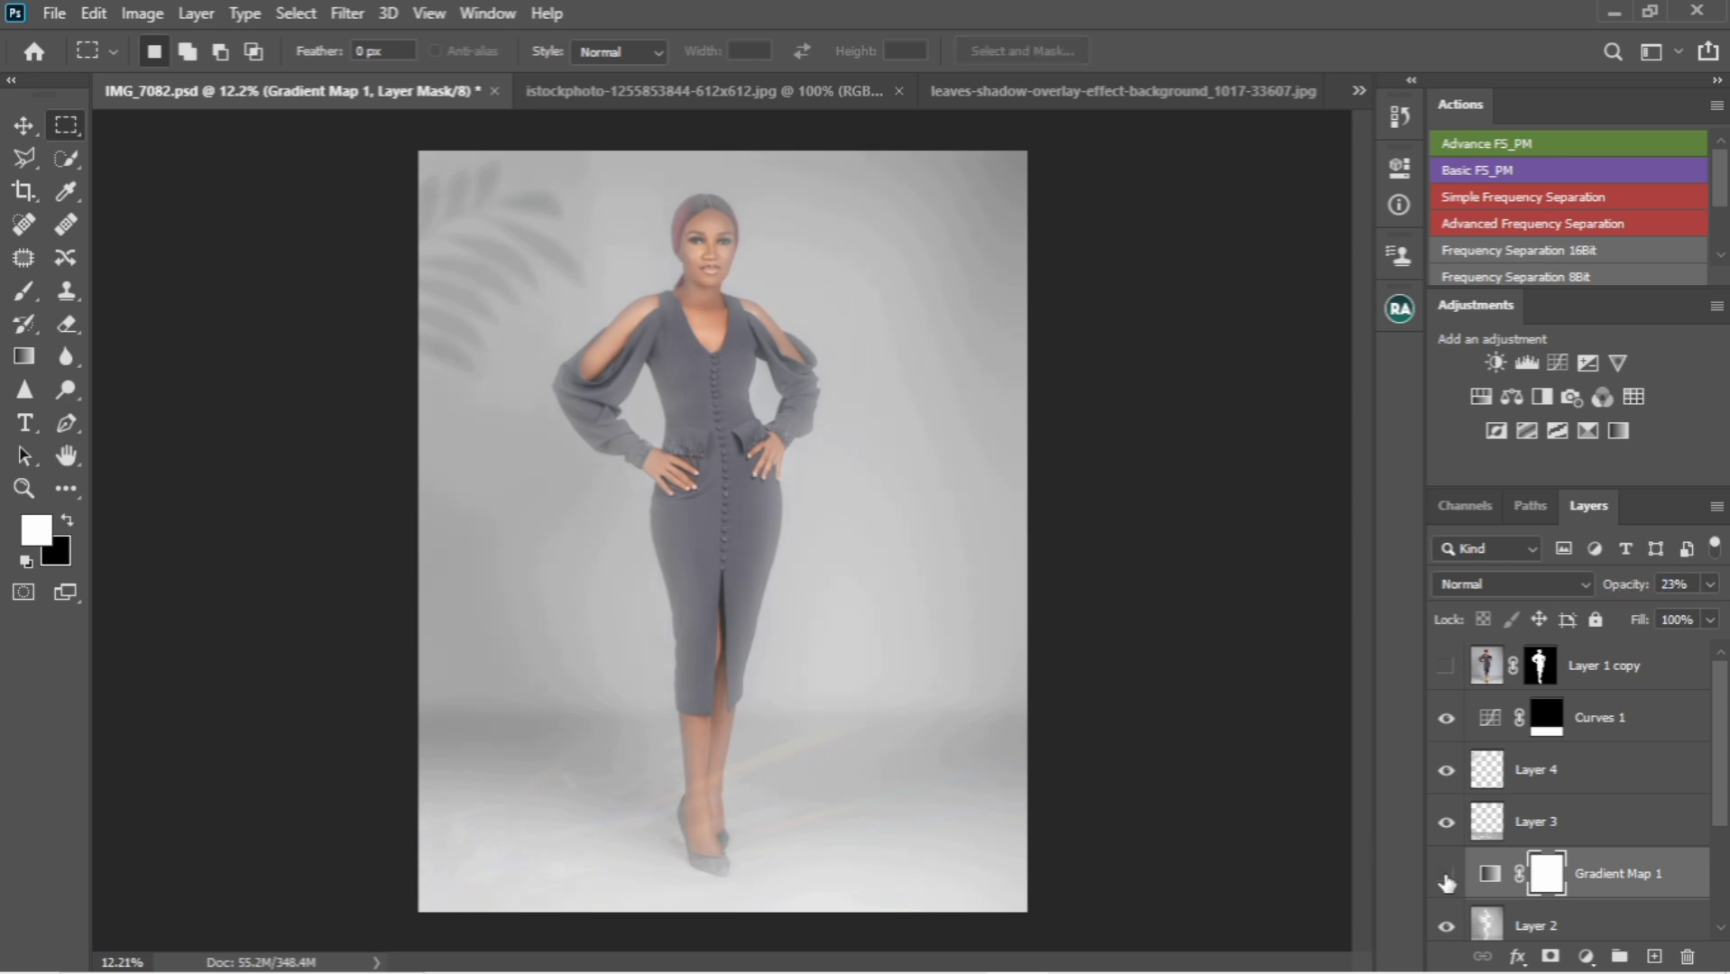
left_click(1448, 874)
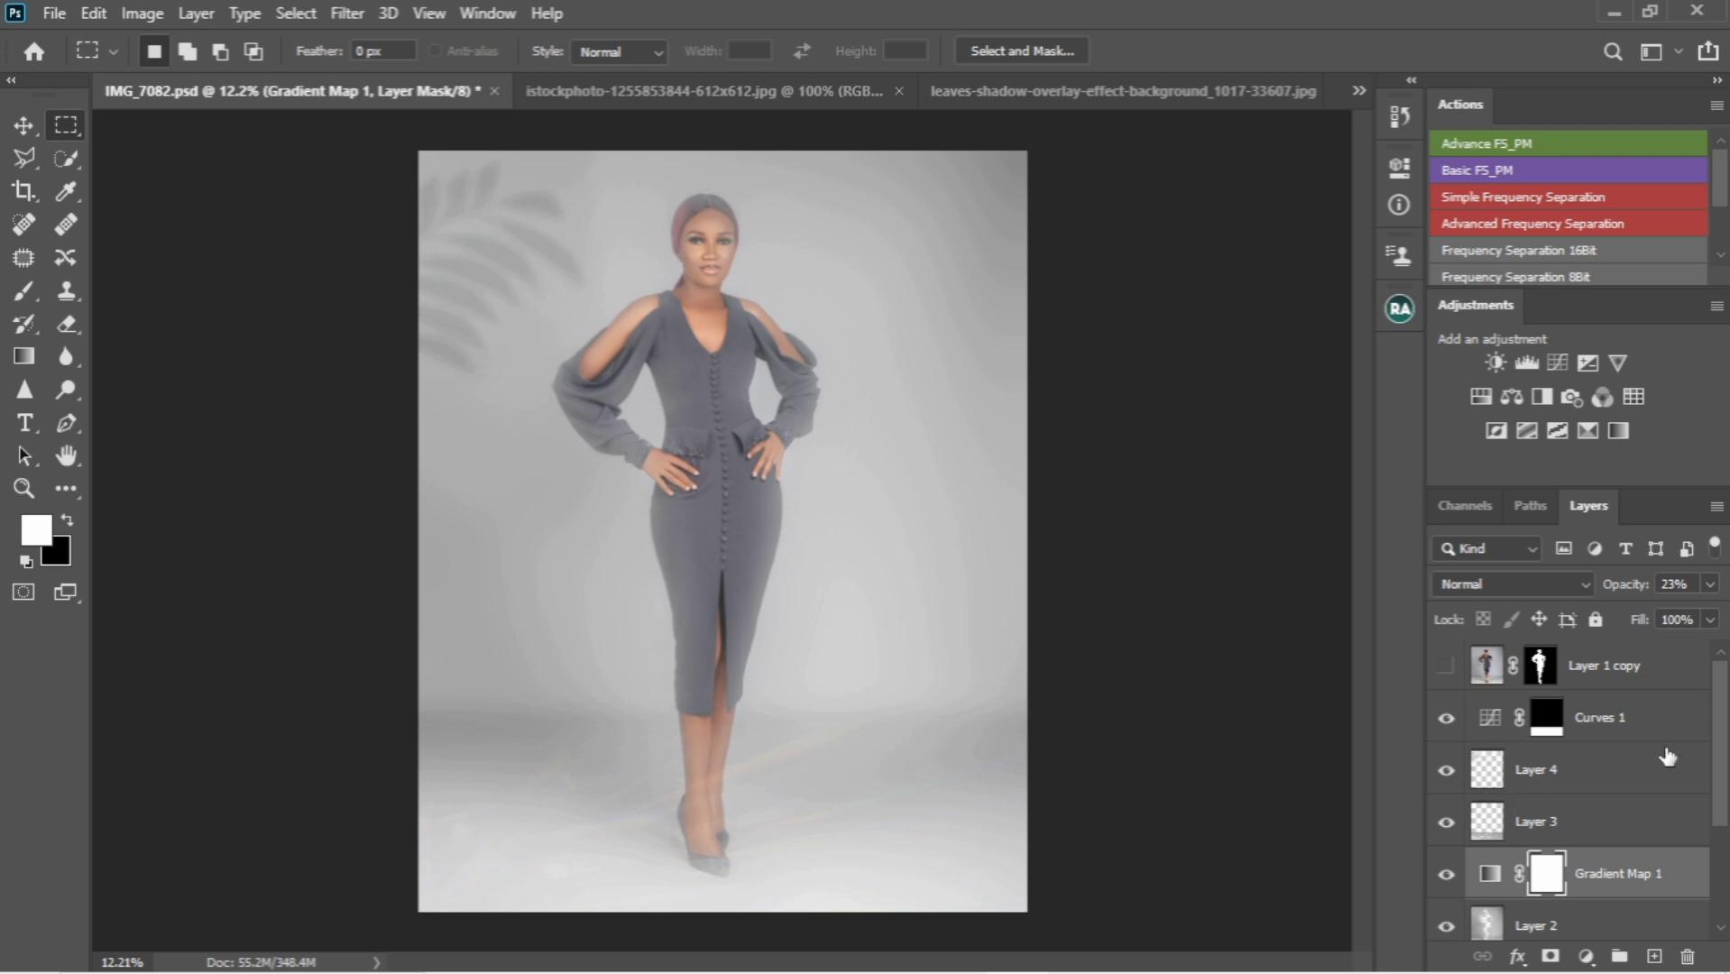
Step: Show the masked Layer 1 copy of the model, and group all layers from it down to Layer 1
left_click(1447, 669)
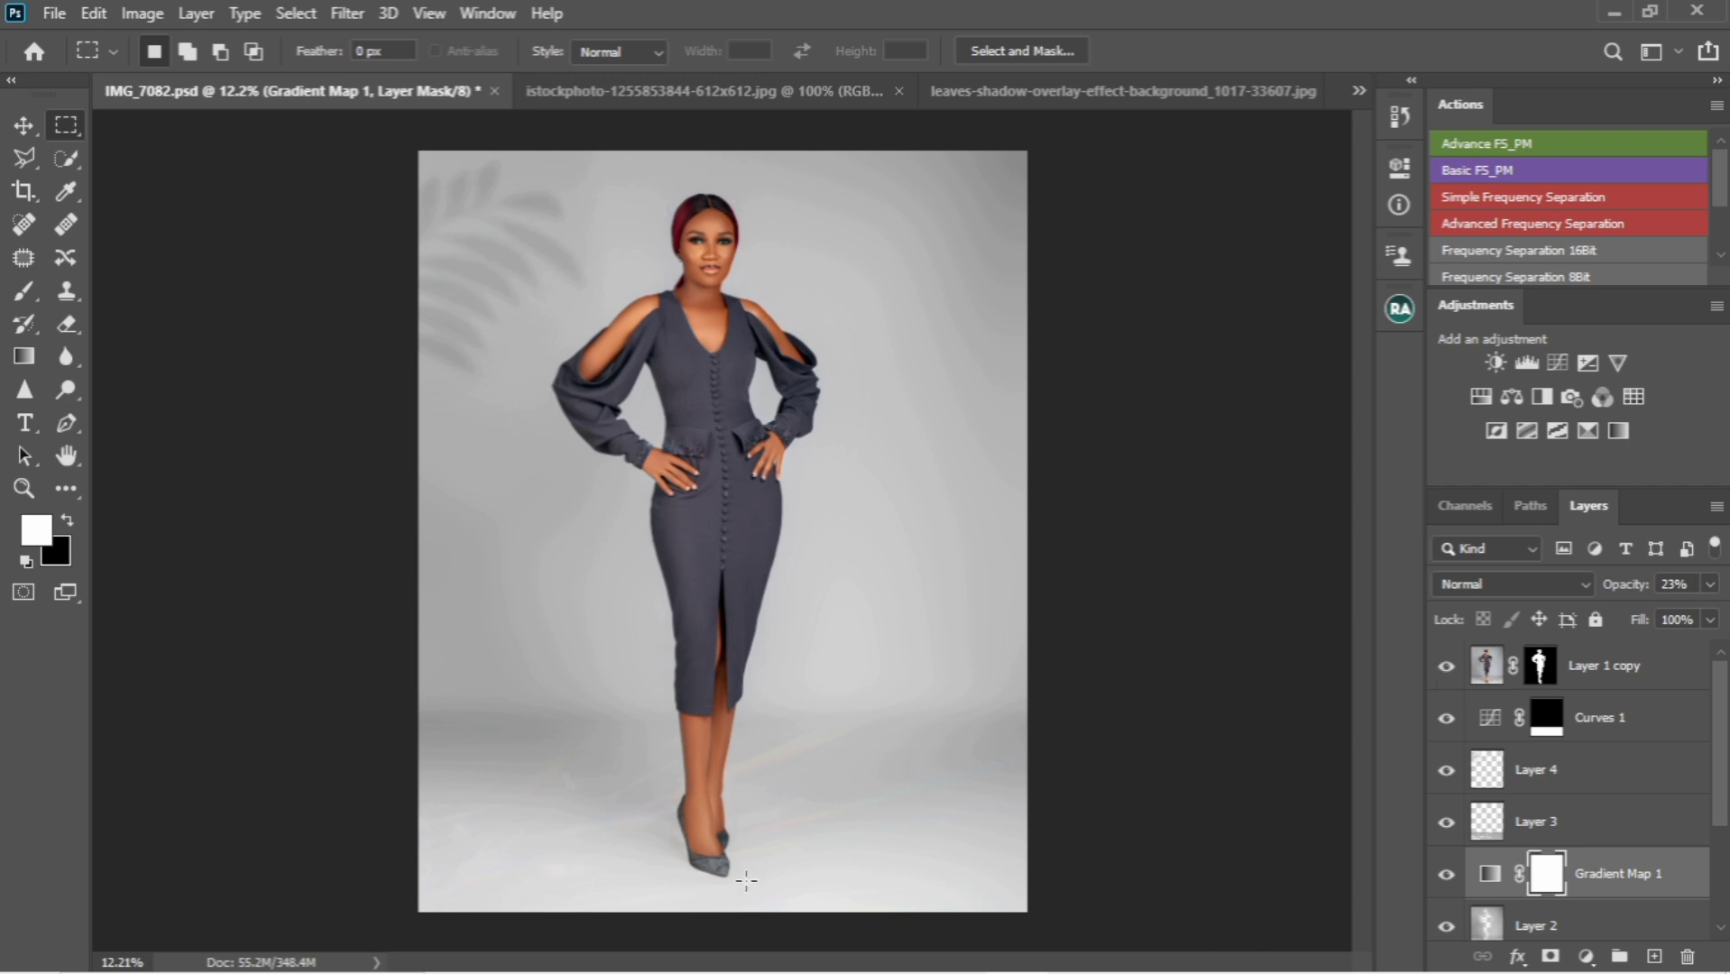
left_click(1656, 691)
scroll(1637, 758, "down", 3)
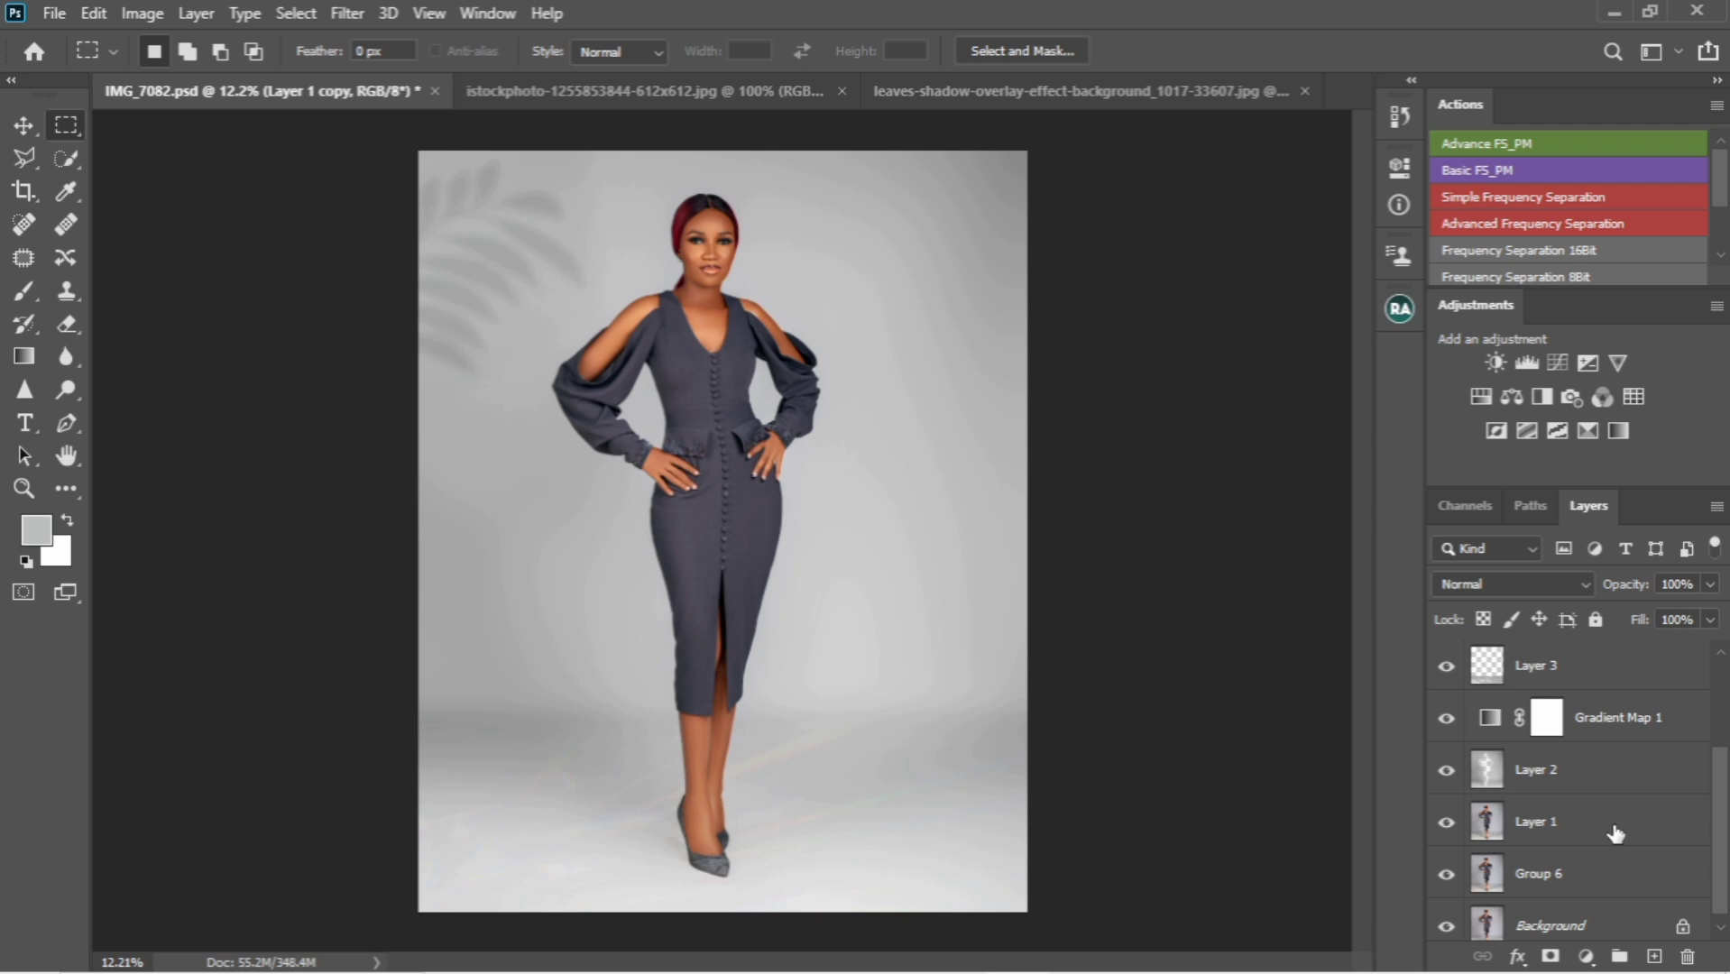
left_click(1615, 833, "shift")
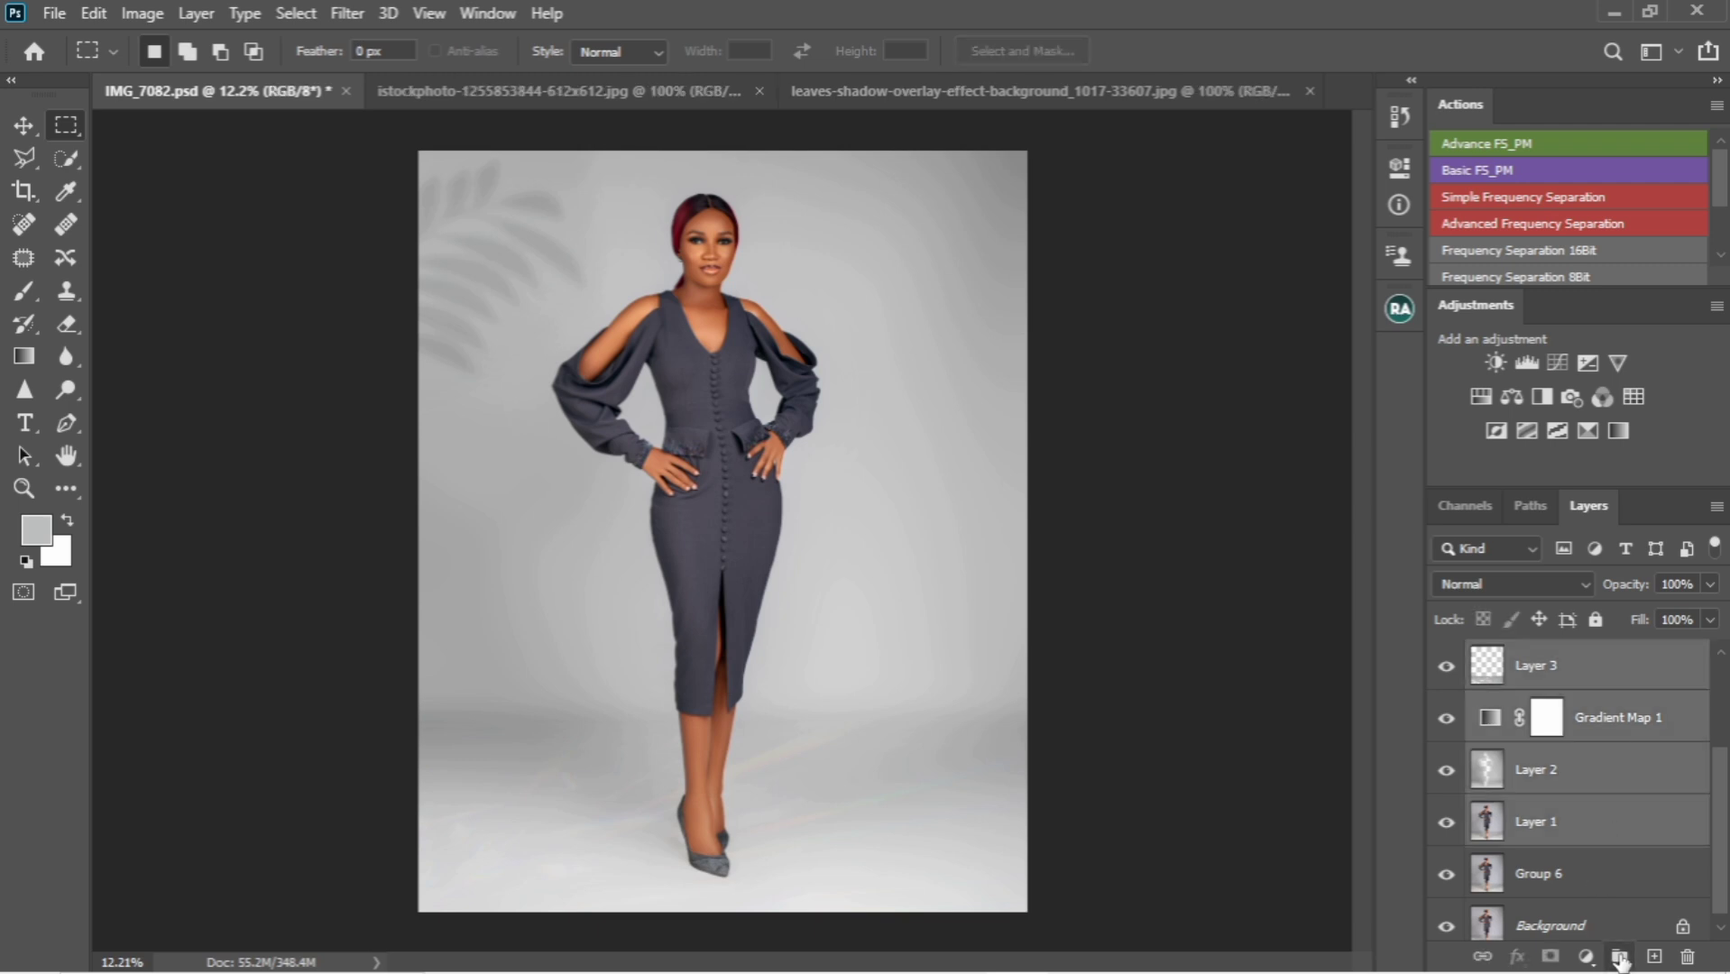
left_click(1620, 956)
Step: Compare the portrait with and without the new group of backdrop edits
left_click(1446, 656)
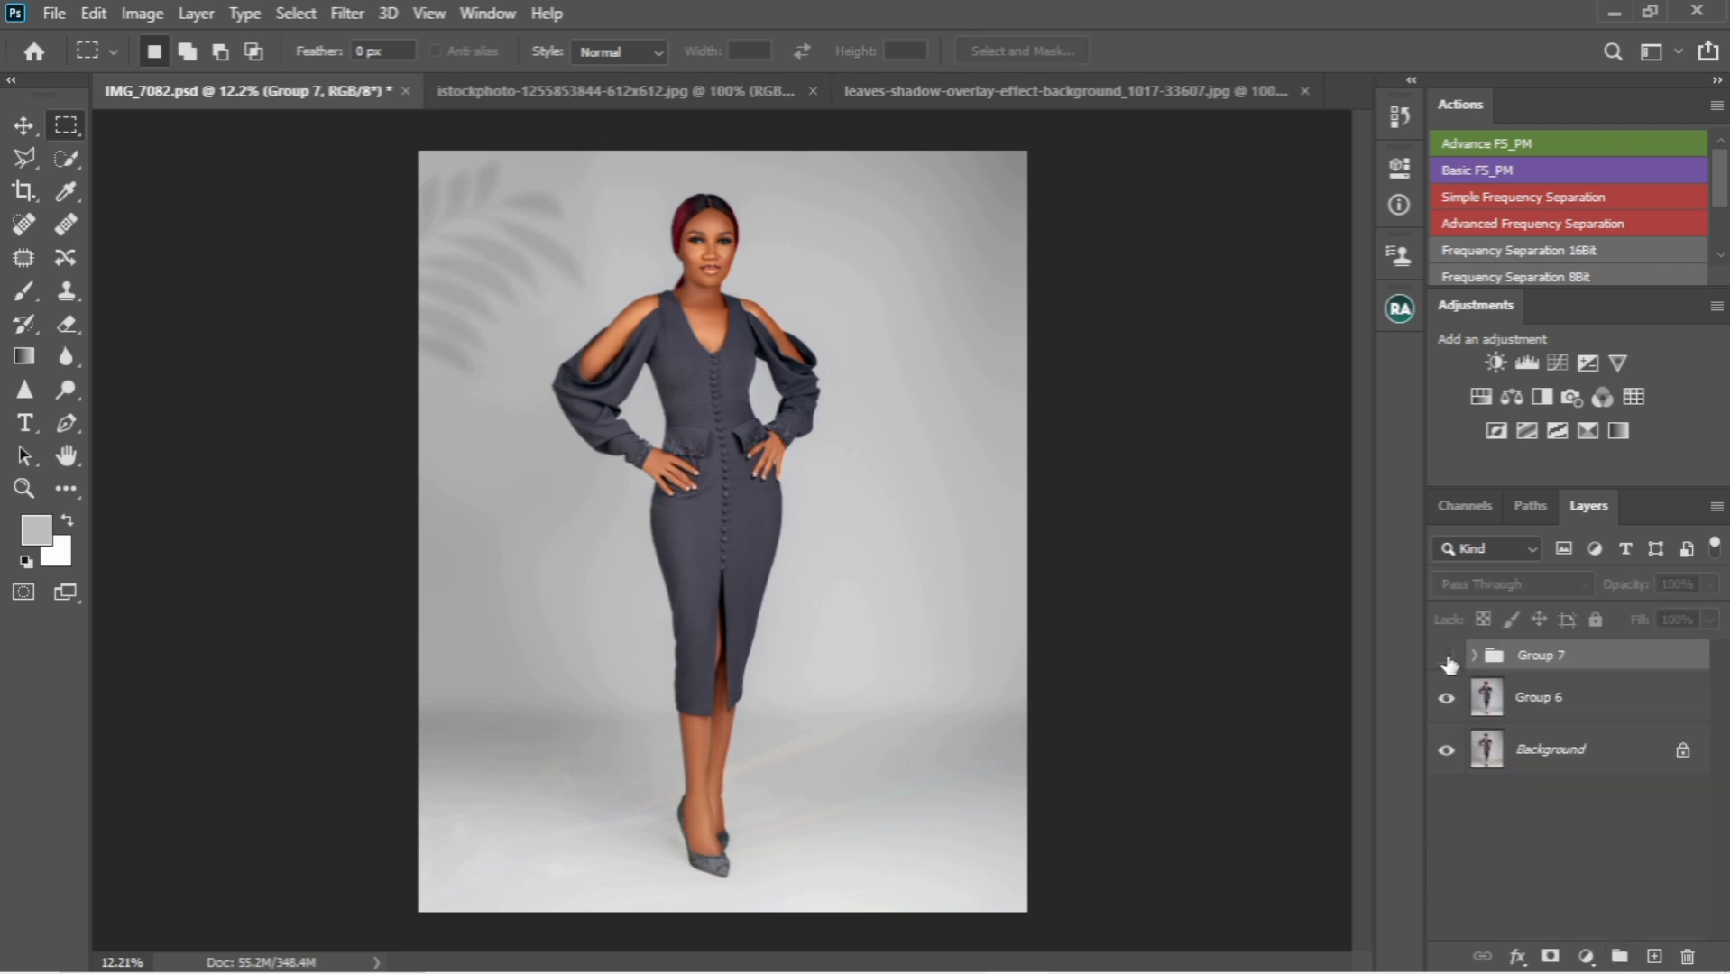
left_click(1447, 657)
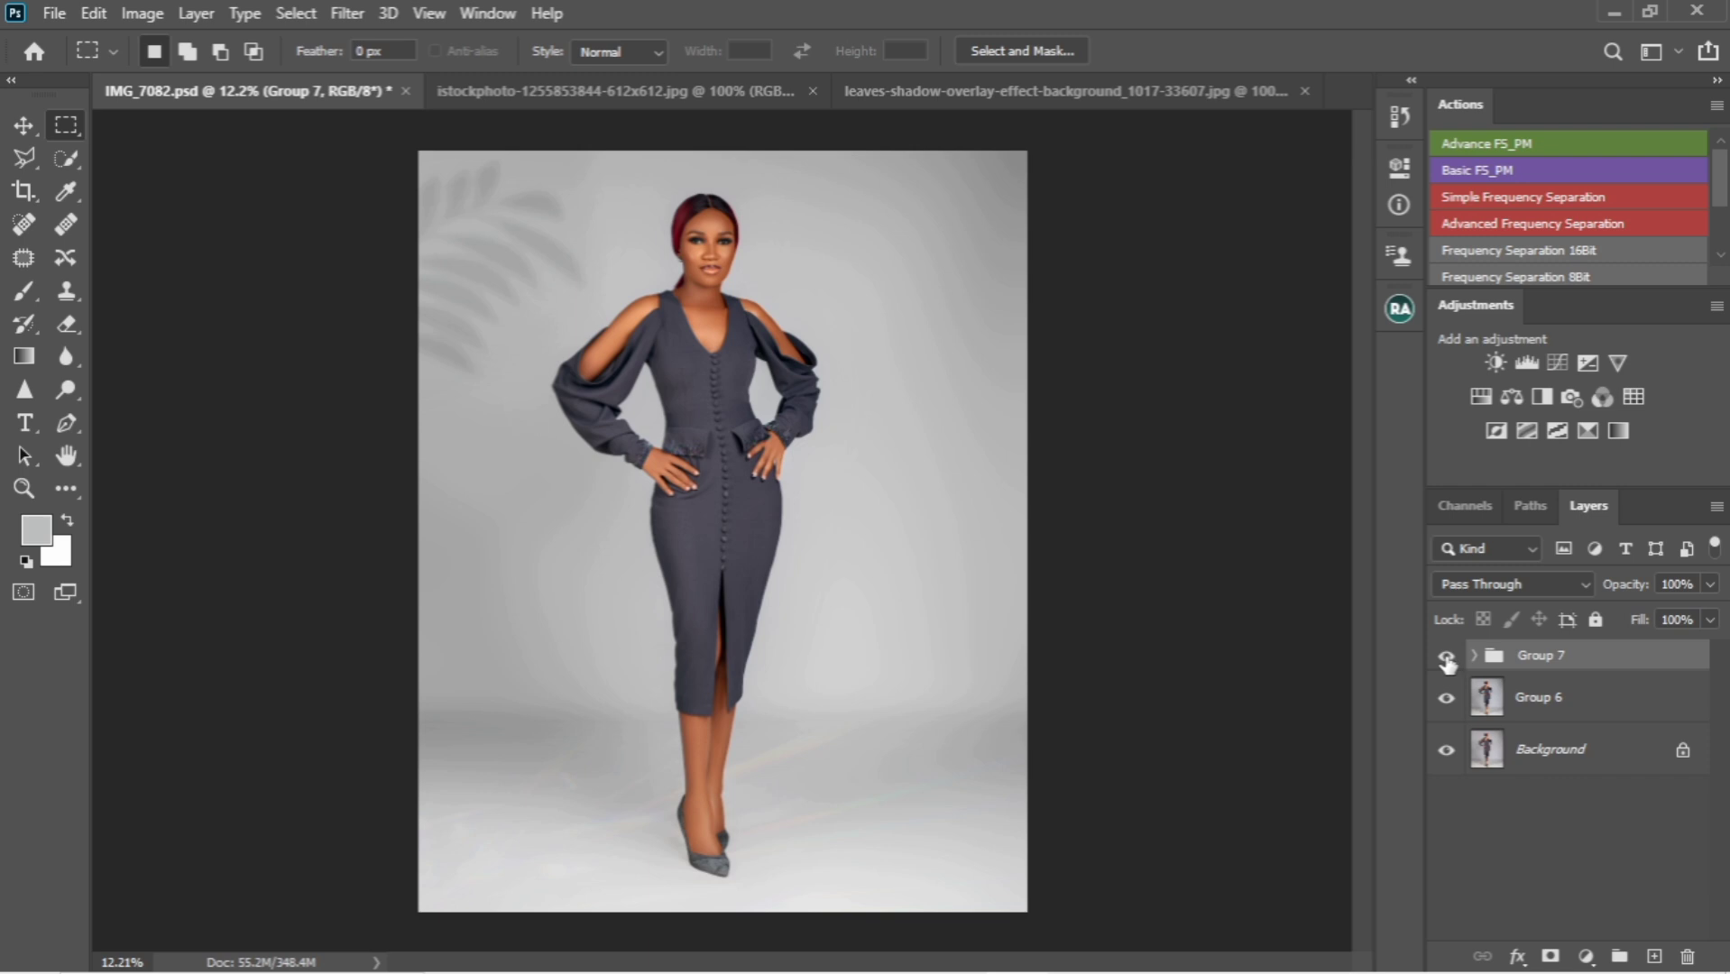
left_click(1447, 657)
left_click(1447, 657)
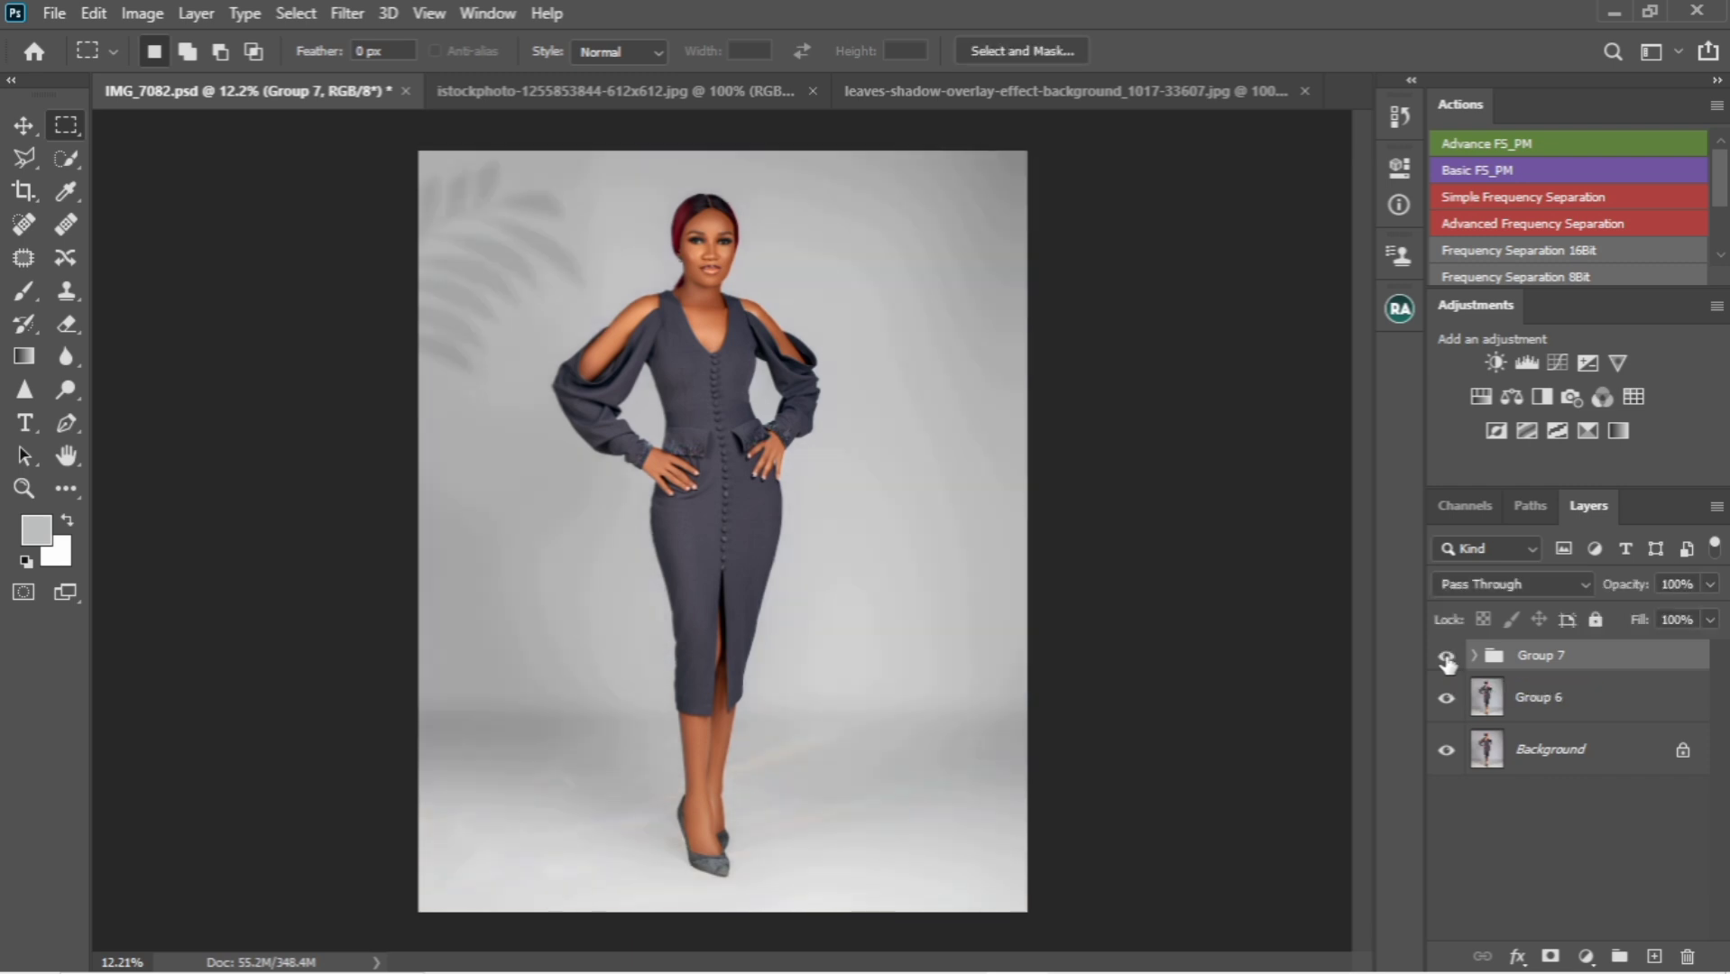